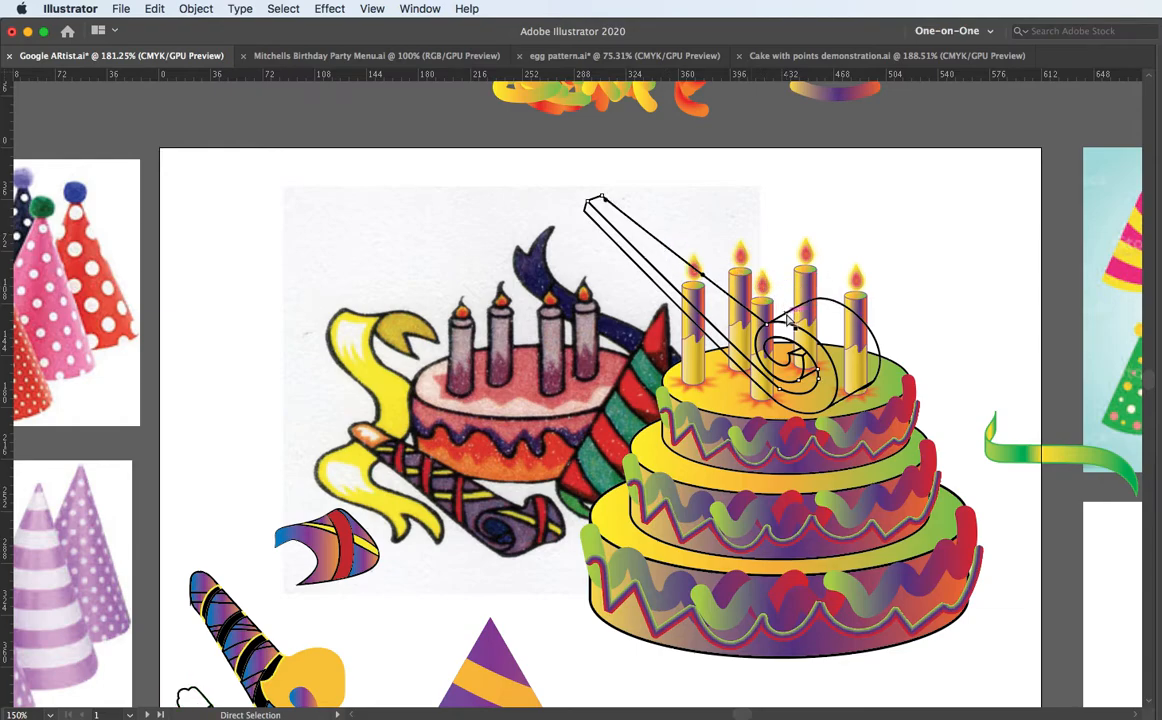
{"action": "left_click_drag", "start_coordinate": [788, 322], "coordinate": [795, 383]}
{"action": "scroll", "coordinate": [795, 383], "scroll_direction": "up", "scroll_amount": 5}
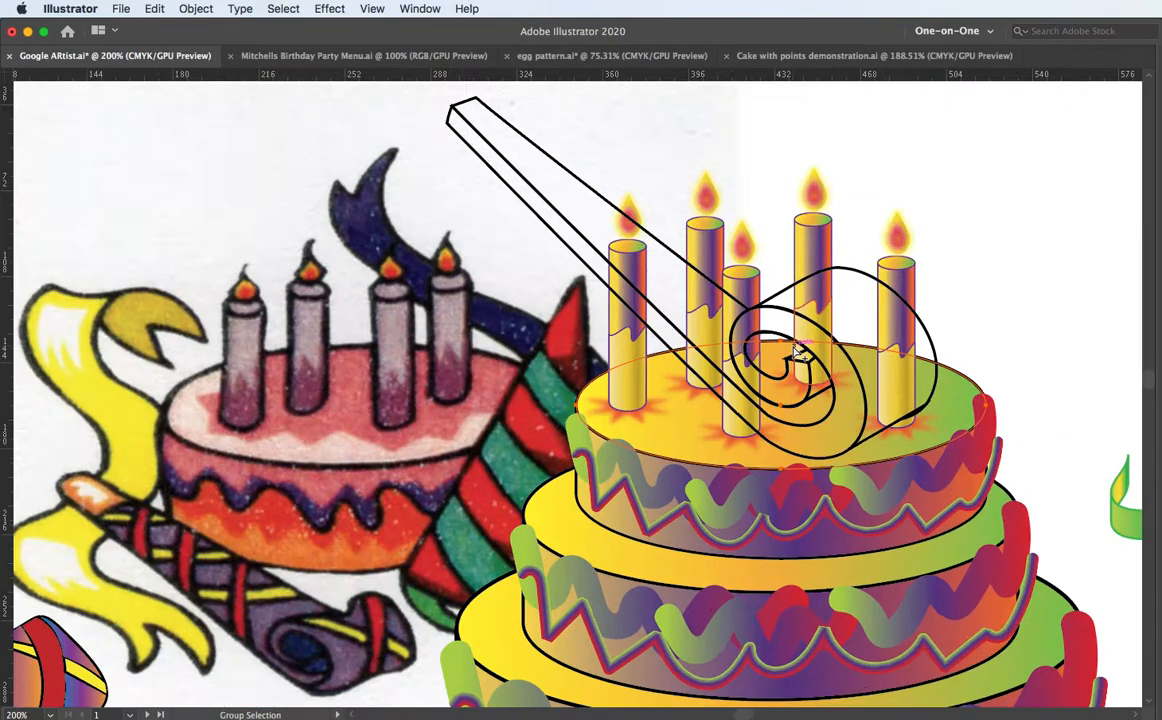
{"action": "scroll", "coordinate": [795, 352], "scroll_direction": "down", "scroll_amount": 1}
{"action": "key", "text": "Tab"}
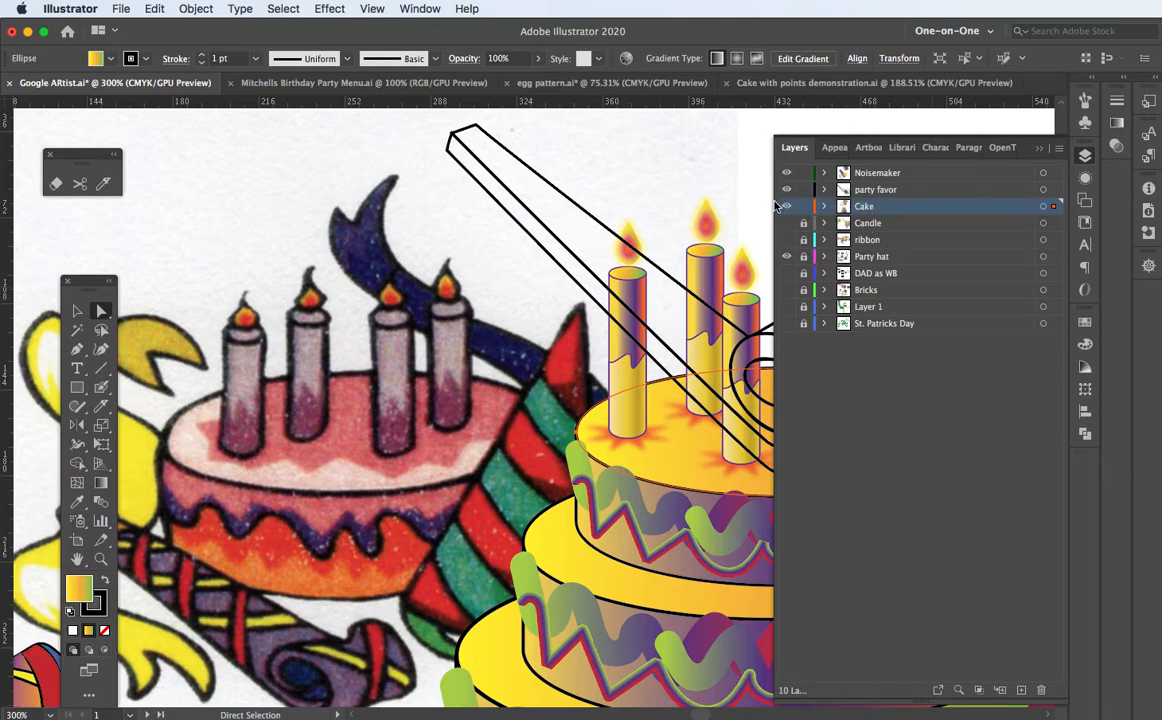
{"action": "key", "text": "Tab"}
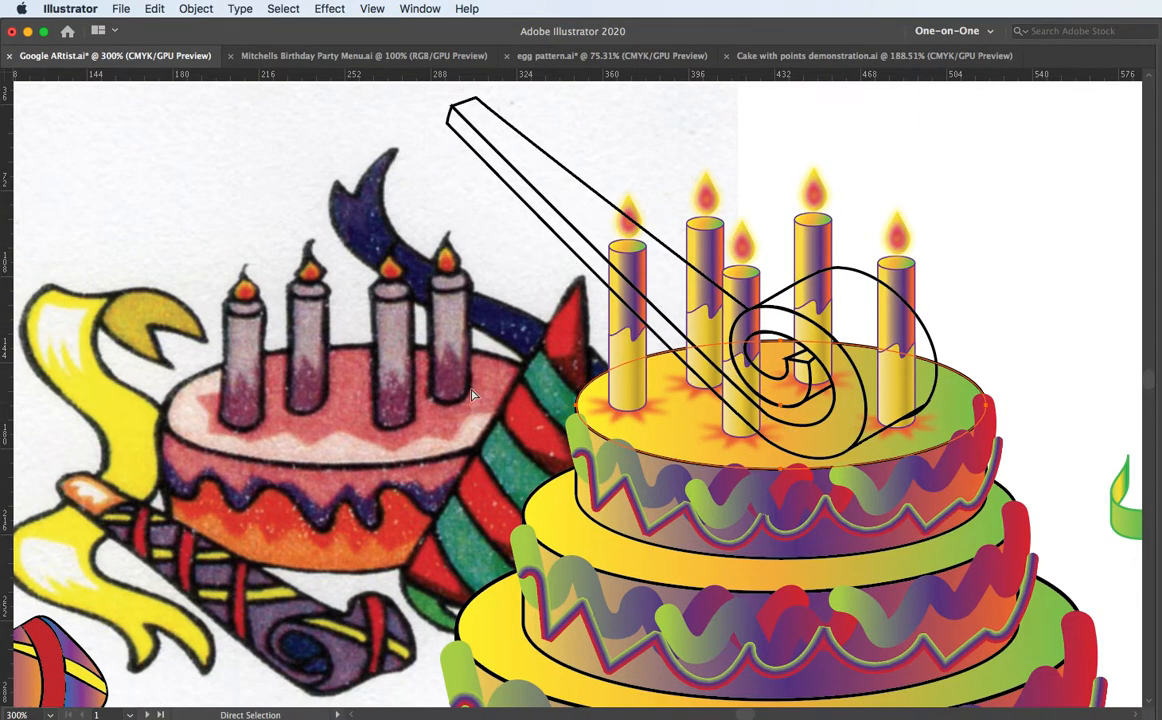
Lock the Cake and party favor layers and make the Noisemaker layer active
{"action": "key", "text": "space"}
{"action": "left_click_drag", "start_coordinate": [415, 430], "coordinate": [878, 157]}
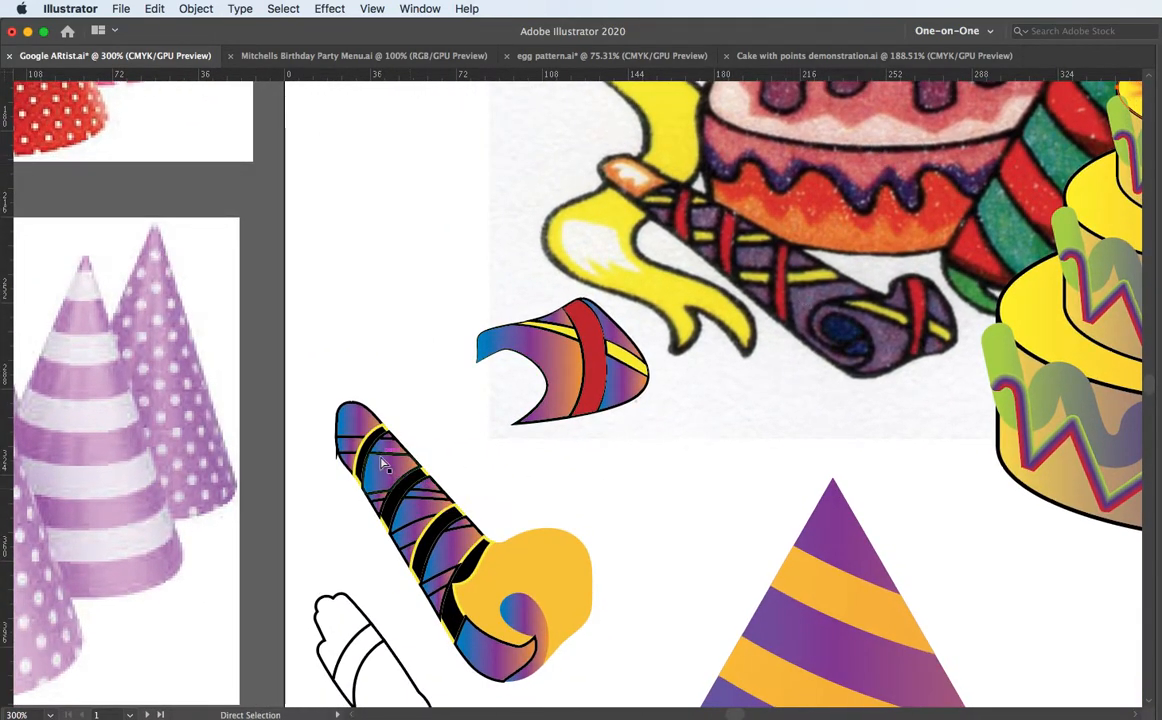
{"action": "key", "text": "v"}
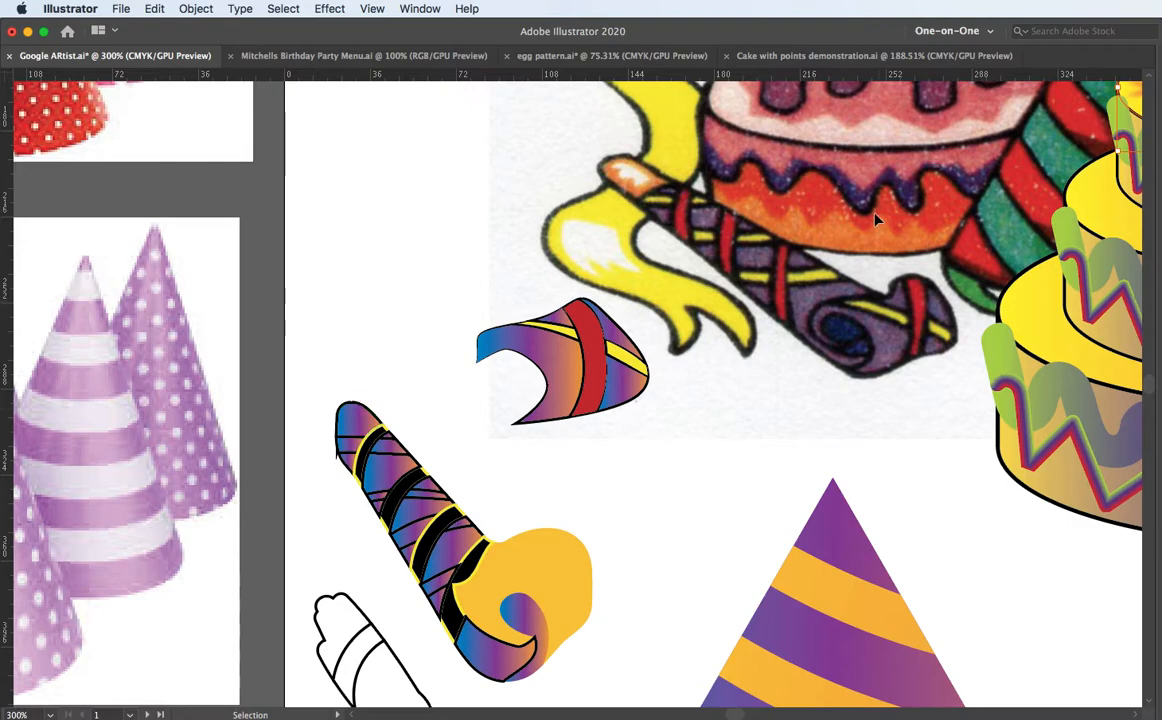
{"action": "key", "text": "Tab"}
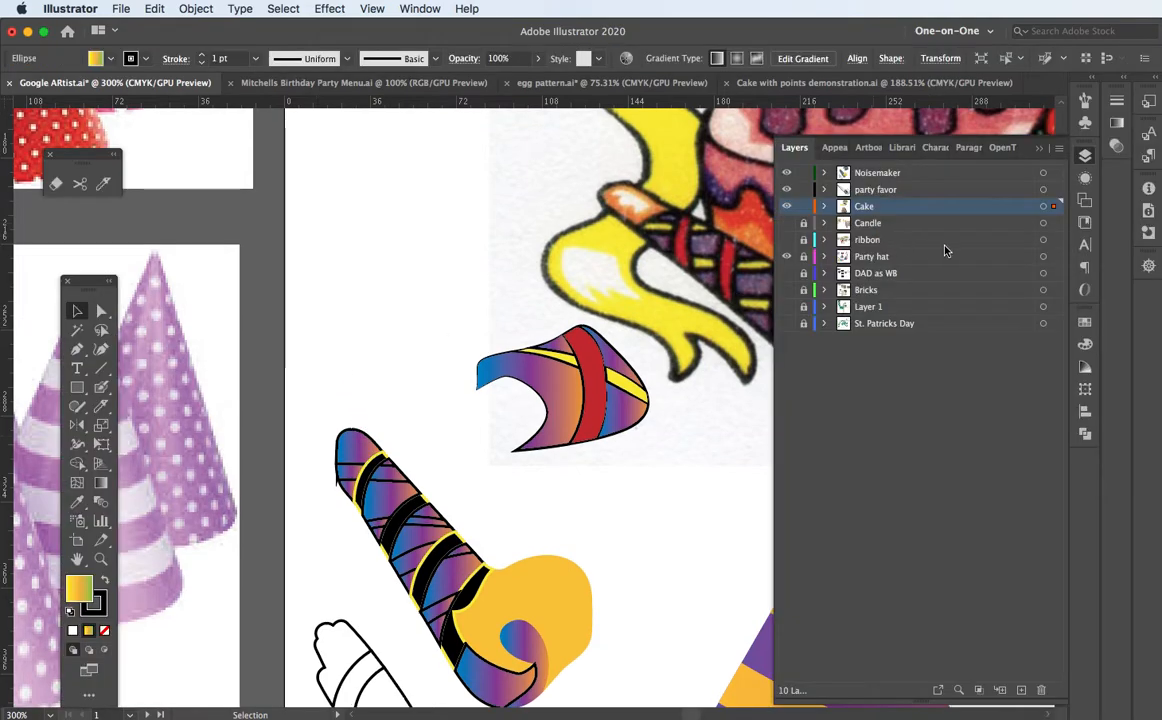
{"action": "left_click", "coordinate": [804, 207]}
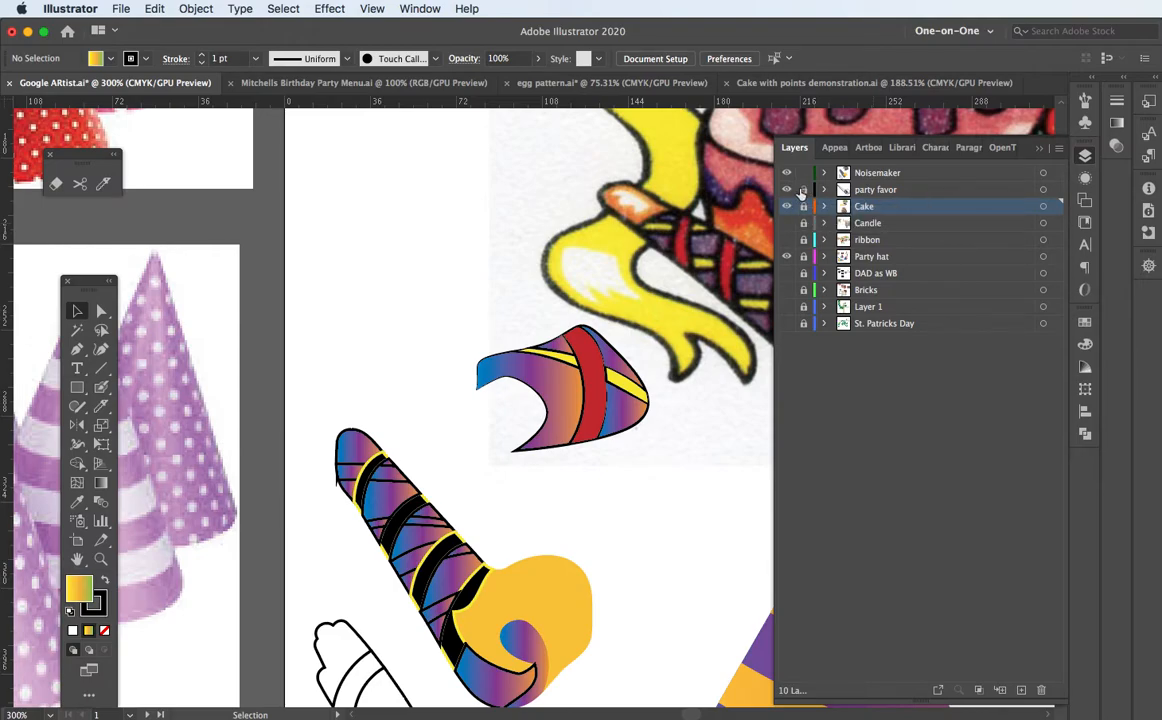
{"action": "left_click", "coordinate": [786, 174]}
{"action": "left_click", "coordinate": [786, 174]}
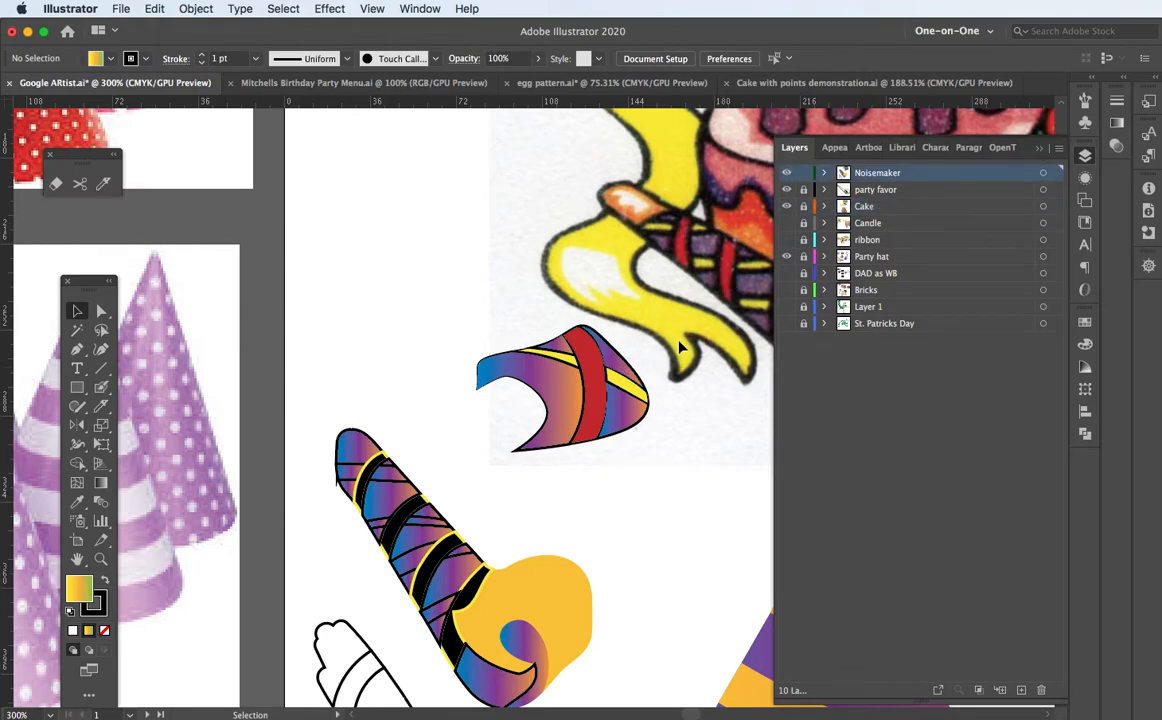
{"action": "key", "text": "Tab"}
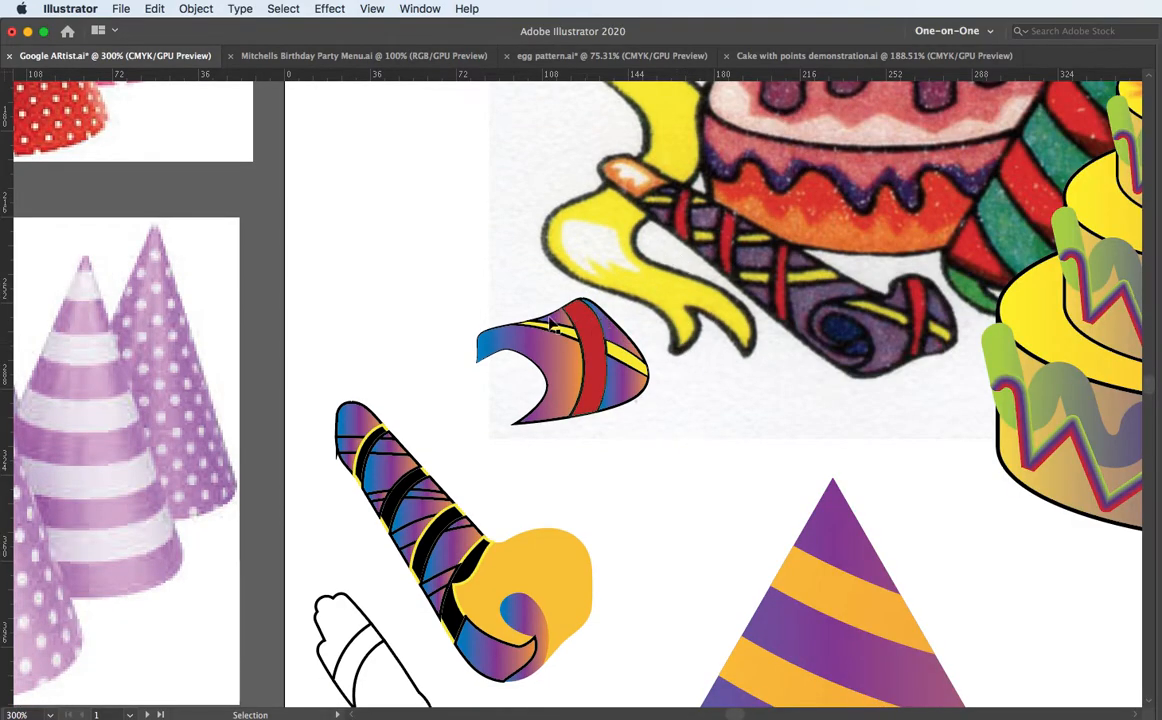
Select individual pieces of the noisemaker's striped curled end to examine how it is built
{"action": "left_click", "coordinate": [540, 362]}
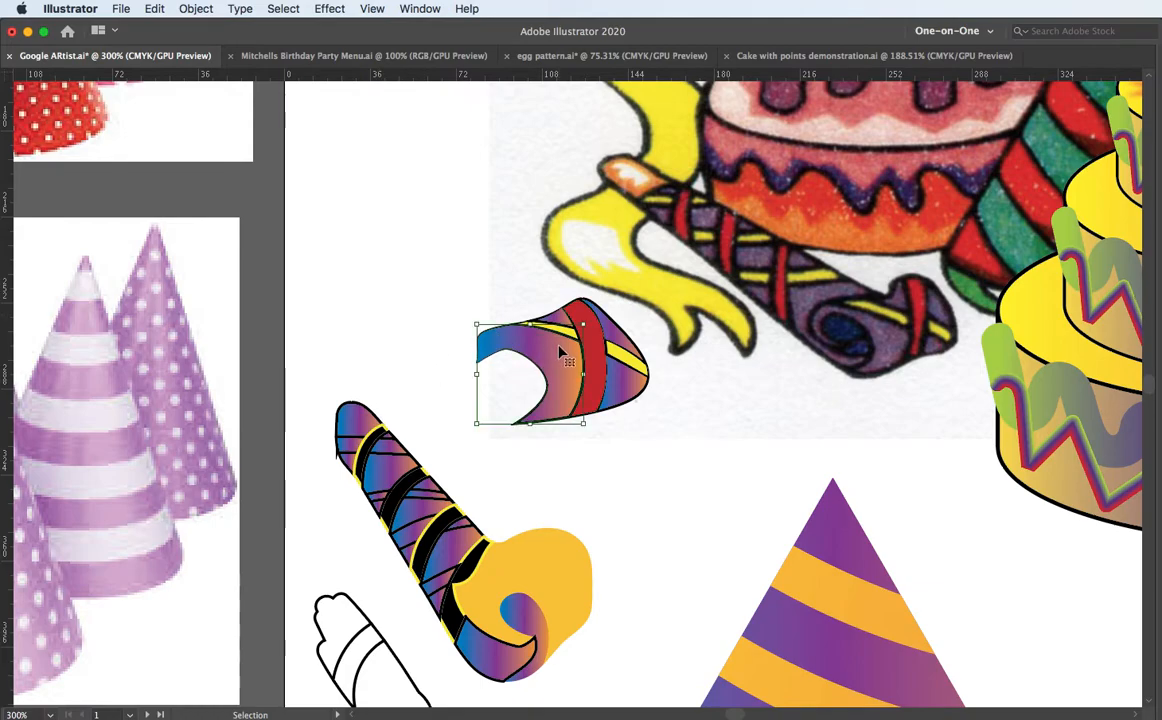
{"action": "left_click", "coordinate": [612, 338]}
{"action": "left_click", "coordinate": [612, 338]}
{"action": "left_click", "coordinate": [564, 322]}
{"action": "left_click", "coordinate": [606, 358]}
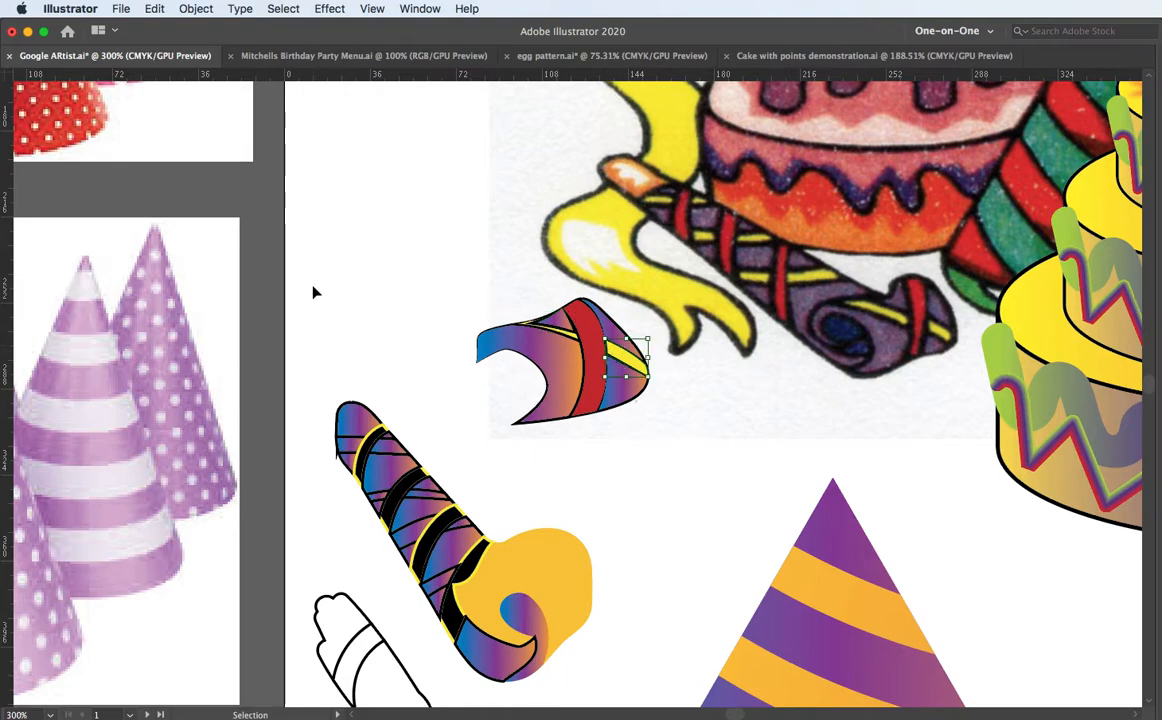
Select all the noisemaker artwork and move it over beside the cake and party hat, clearing the area next to the reference picture
{"action": "scroll", "coordinate": [650, 450], "scroll_direction": "down", "scroll_amount": 5}
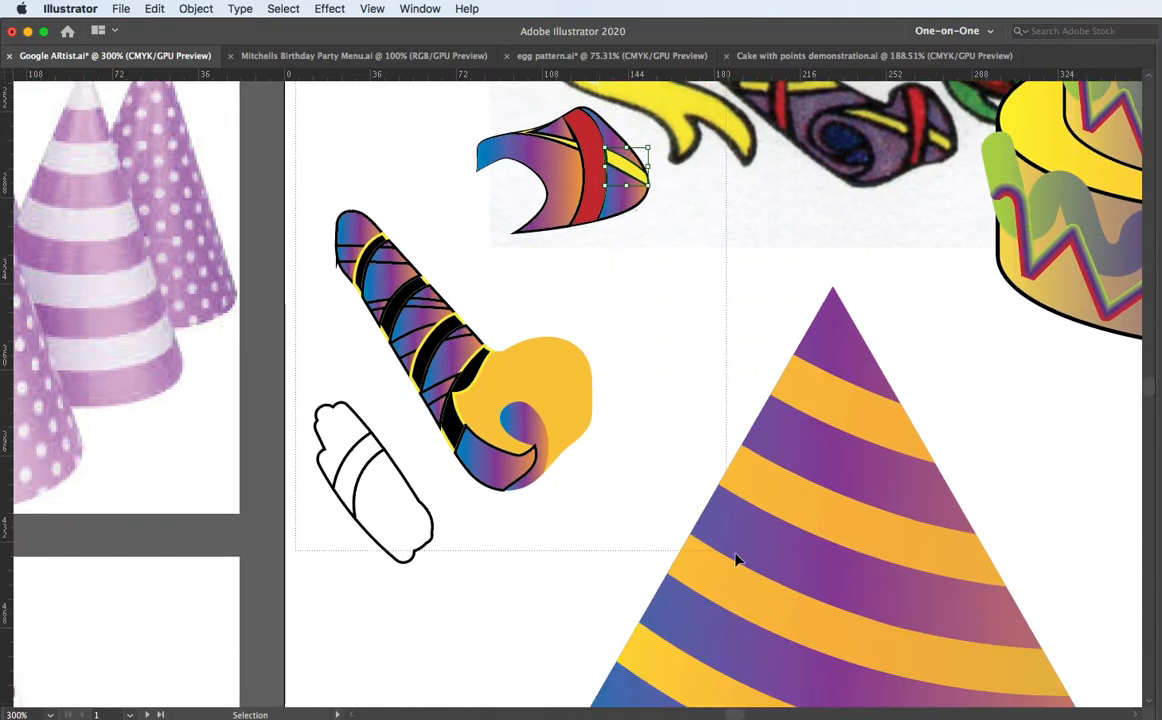
{"action": "left_click", "coordinate": [365, 250]}
{"action": "left_click_drag", "start_coordinate": [365, 250], "coordinate": [854, 440]}
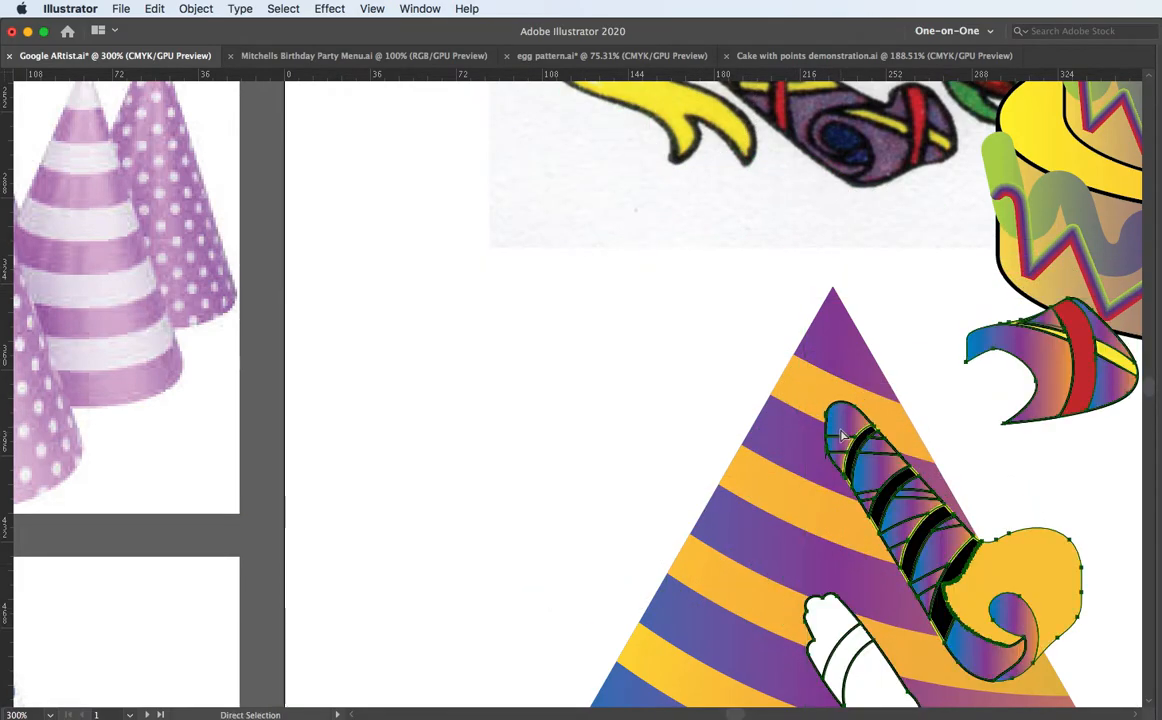
{"action": "left_click_drag", "start_coordinate": [845, 298], "coordinate": [667, 454]}
{"action": "key", "text": "Tab"}
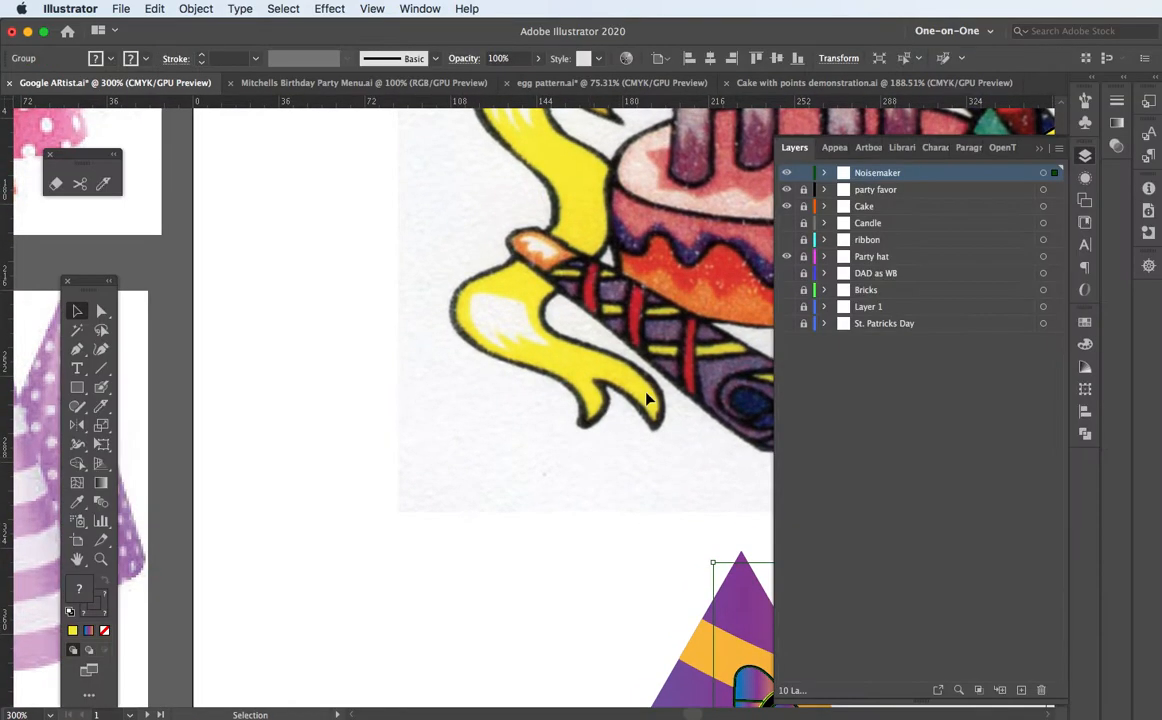
{"action": "left_click", "coordinate": [1037, 149]}
{"action": "left_click_drag", "start_coordinate": [101, 388], "coordinate": [160, 407]}
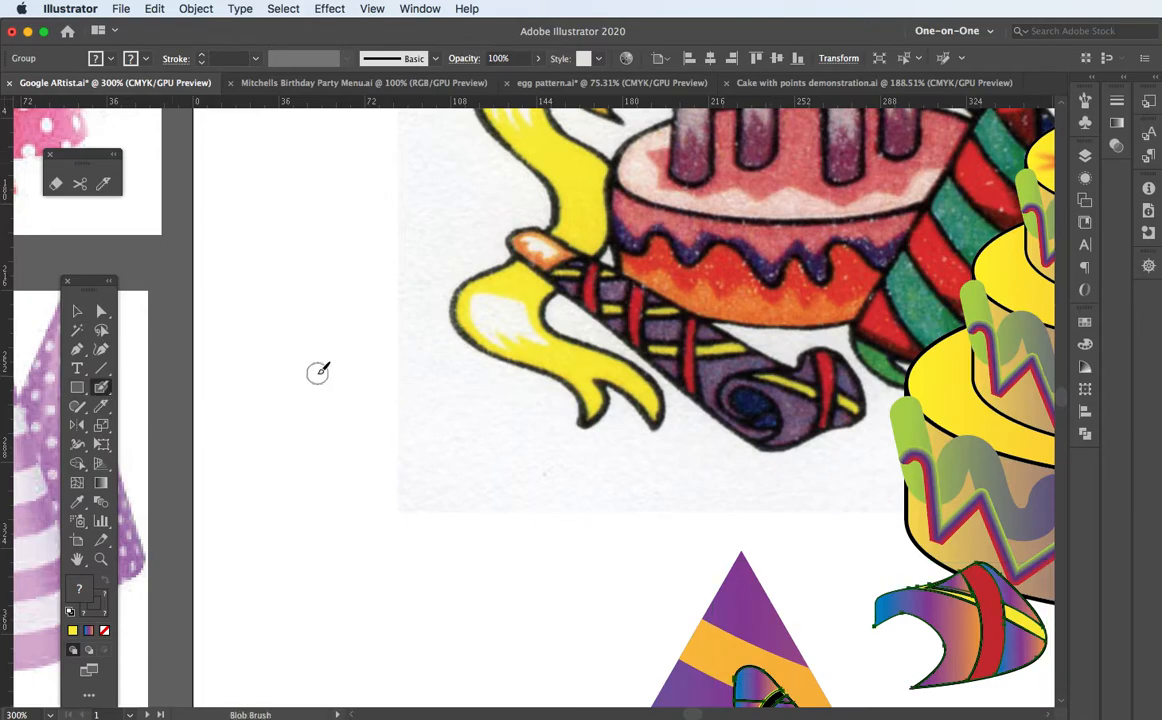
{"action": "key", "text": "d"}
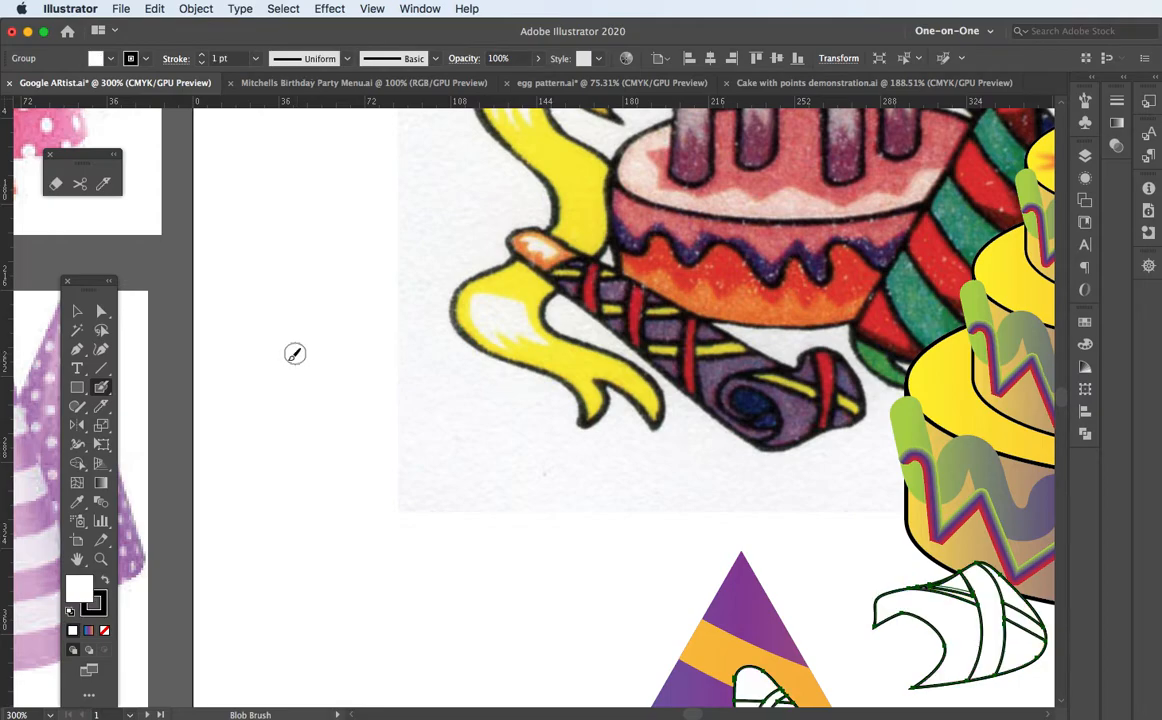
{"action": "key", "text": "ctrl+z"}
{"action": "key", "text": "v"}
{"action": "left_click", "coordinate": [390, 454]}
{"action": "key", "text": "shift+b"}
{"action": "mouse_move", "coordinate": [283, 335]}
{"action": "left_mouse_down"}
{"action": "mouse_move", "coordinate": [366, 412]}
{"action": "mouse_move", "coordinate": [388, 466]}
{"action": "left_mouse_up"}
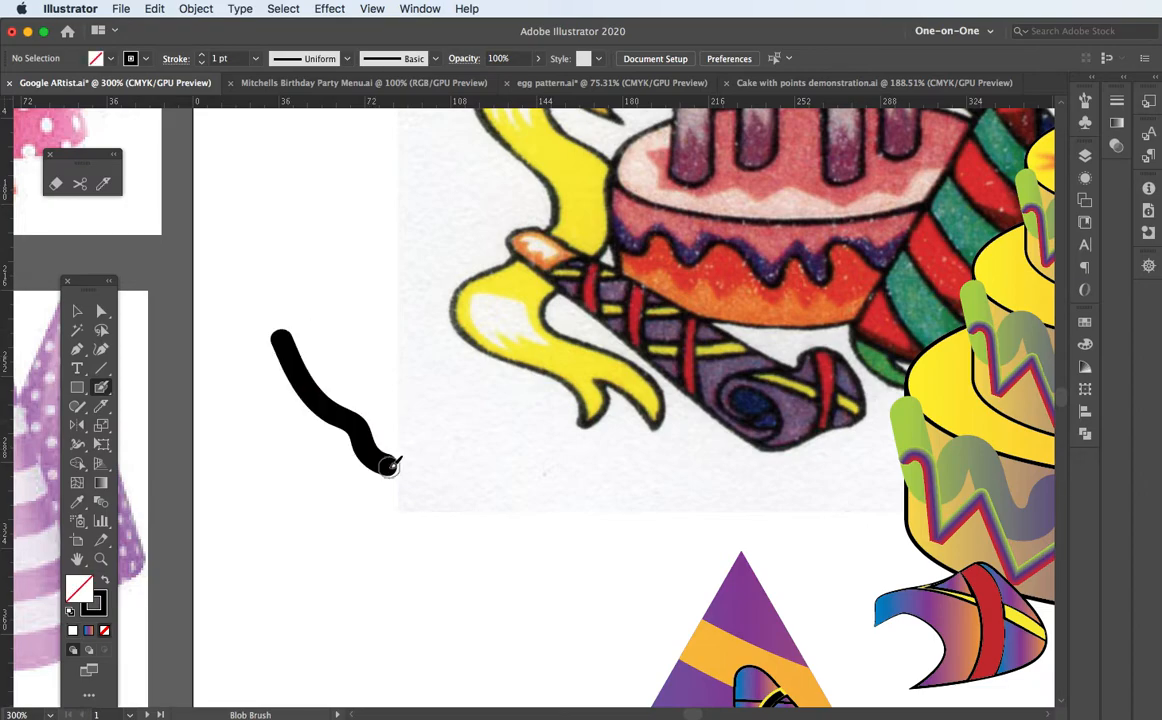
{"action": "key", "text": "ctrl+z"}
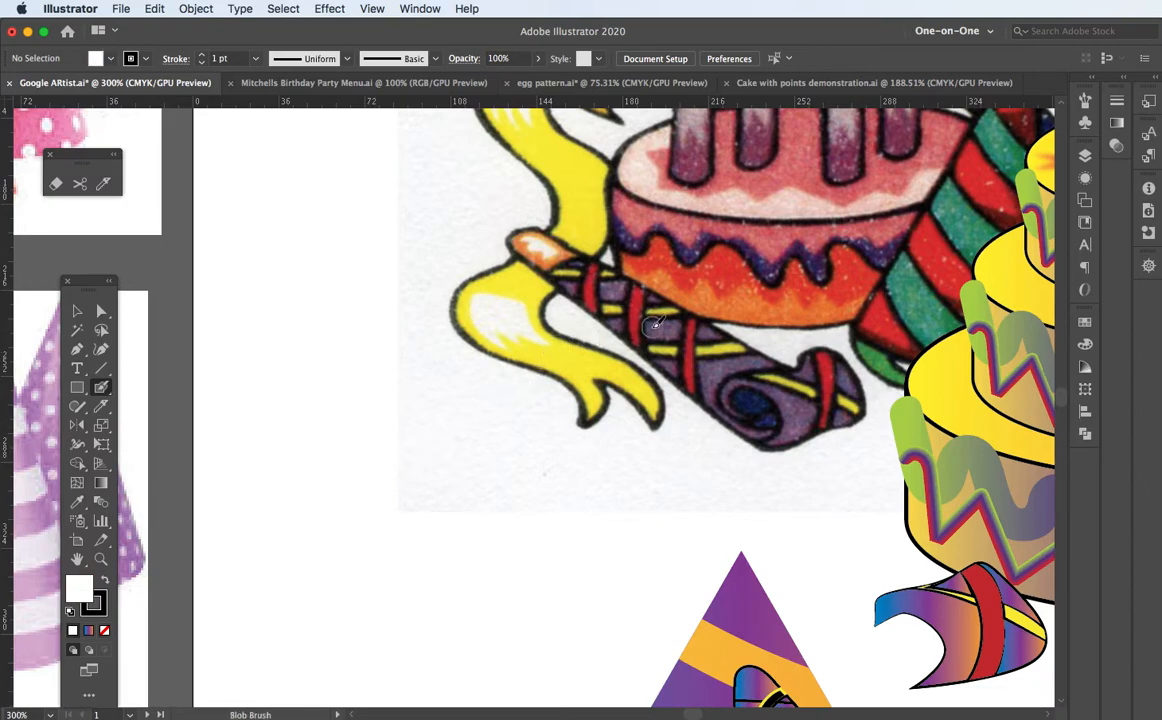
Sample red from the reference party hat for the fill and set the stroke to blue, C 100, M 100, Y 0, K 0
{"action": "key", "text": "i"}
{"action": "left_click", "coordinate": [927, 246]}
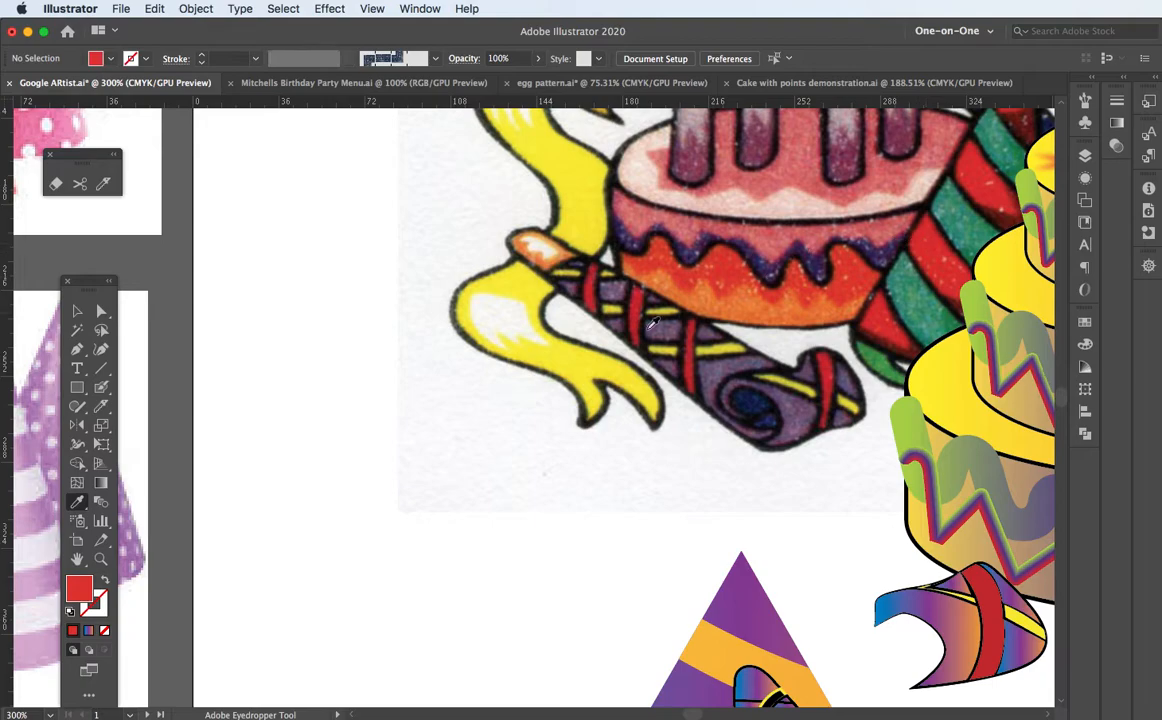
{"action": "left_click", "coordinate": [101, 599]}
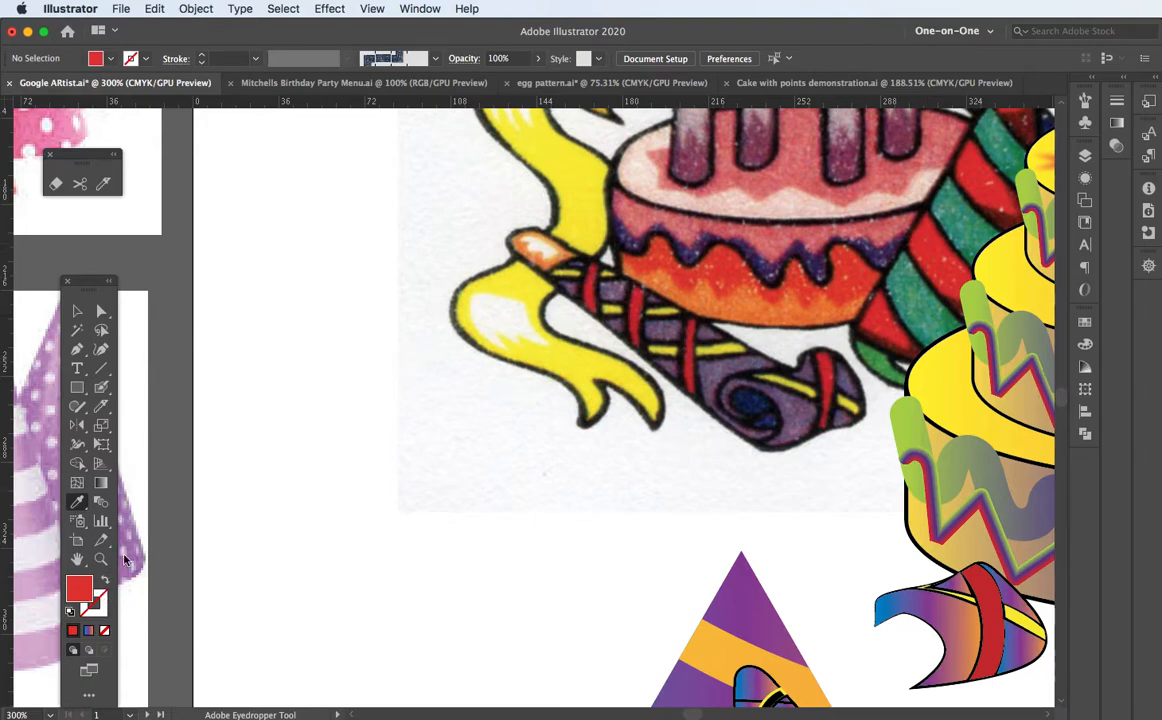
{"action": "left_click", "coordinate": [147, 60]}
{"action": "left_click", "coordinate": [140, 88]}
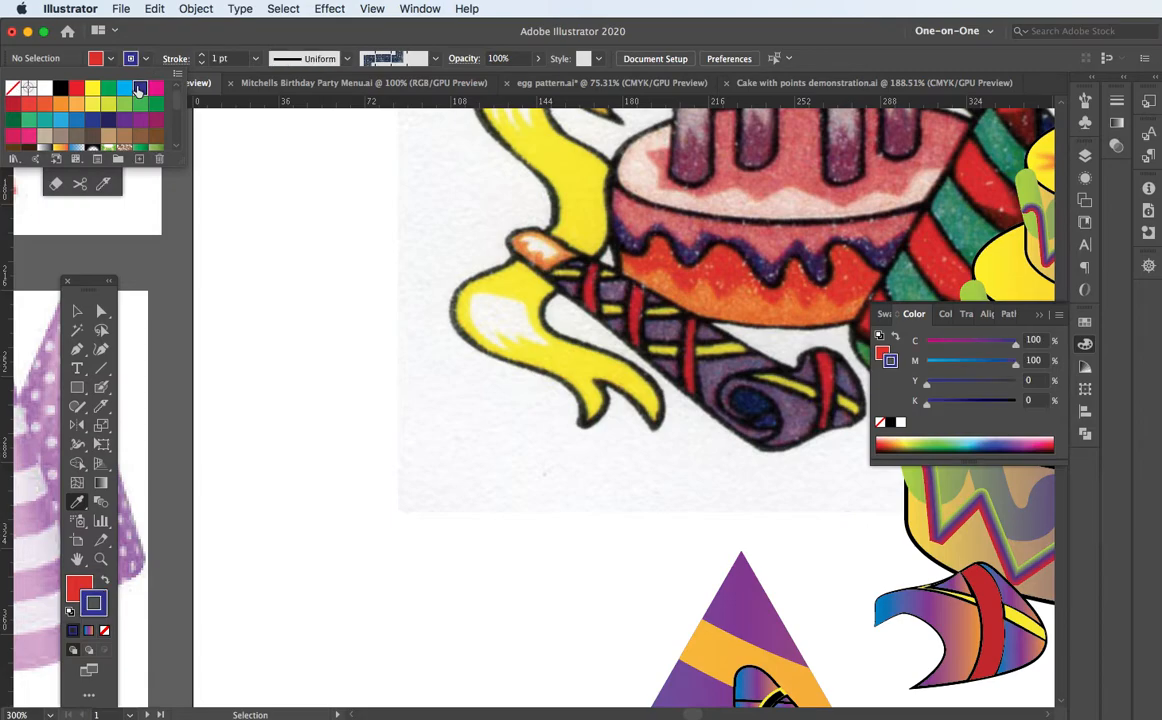
Paint a solid blue noisemaker silhouette with the Blob Brush, with a tapered tube, wide hooked base and rounded tip, beside the reference picture
{"action": "left_click", "coordinate": [102, 386]}
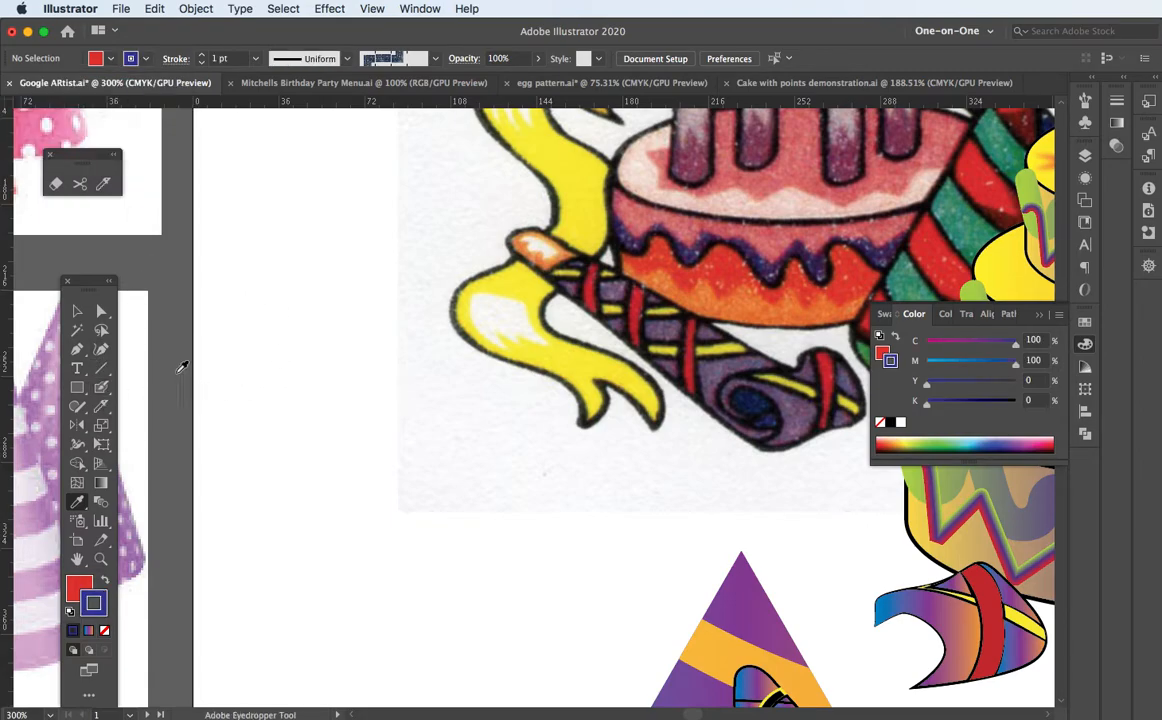
{"action": "left_click", "coordinate": [102, 388]}
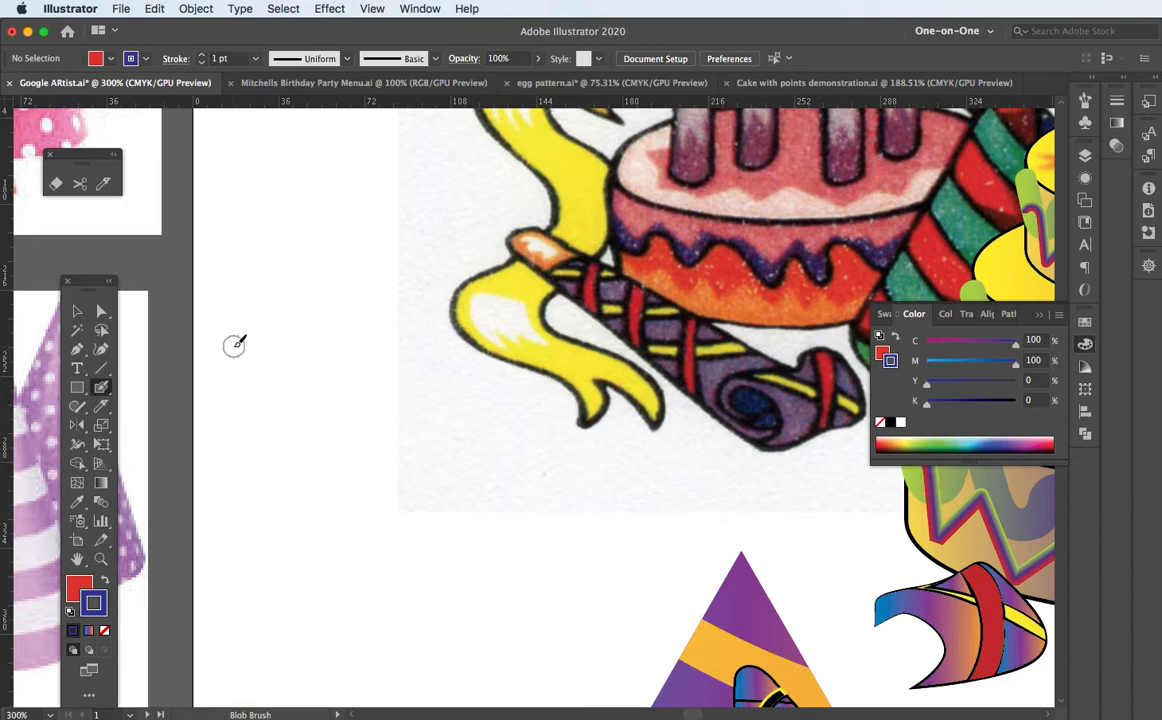
{"action": "mouse_move", "coordinate": [242, 287]}
{"action": "left_mouse_down"}
{"action": "mouse_move", "coordinate": [242, 268]}
{"action": "mouse_move", "coordinate": [349, 545]}
{"action": "left_mouse_up"}
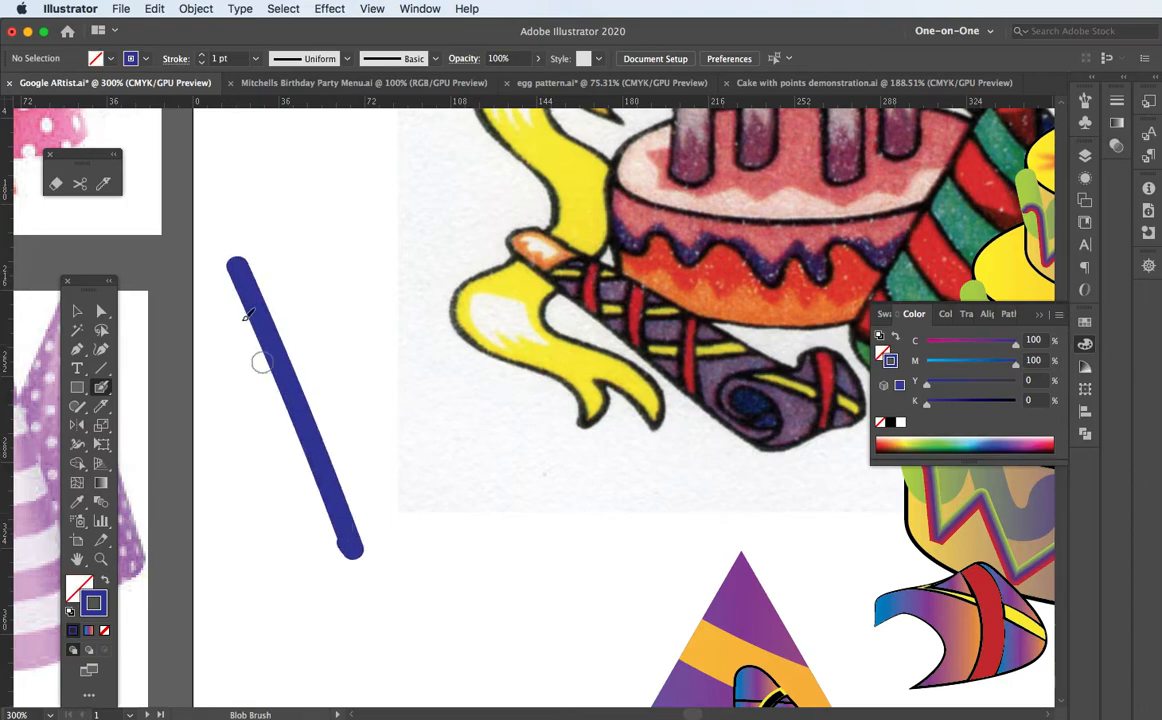
{"action": "left_click_drag", "start_coordinate": [245, 258], "coordinate": [365, 455]}
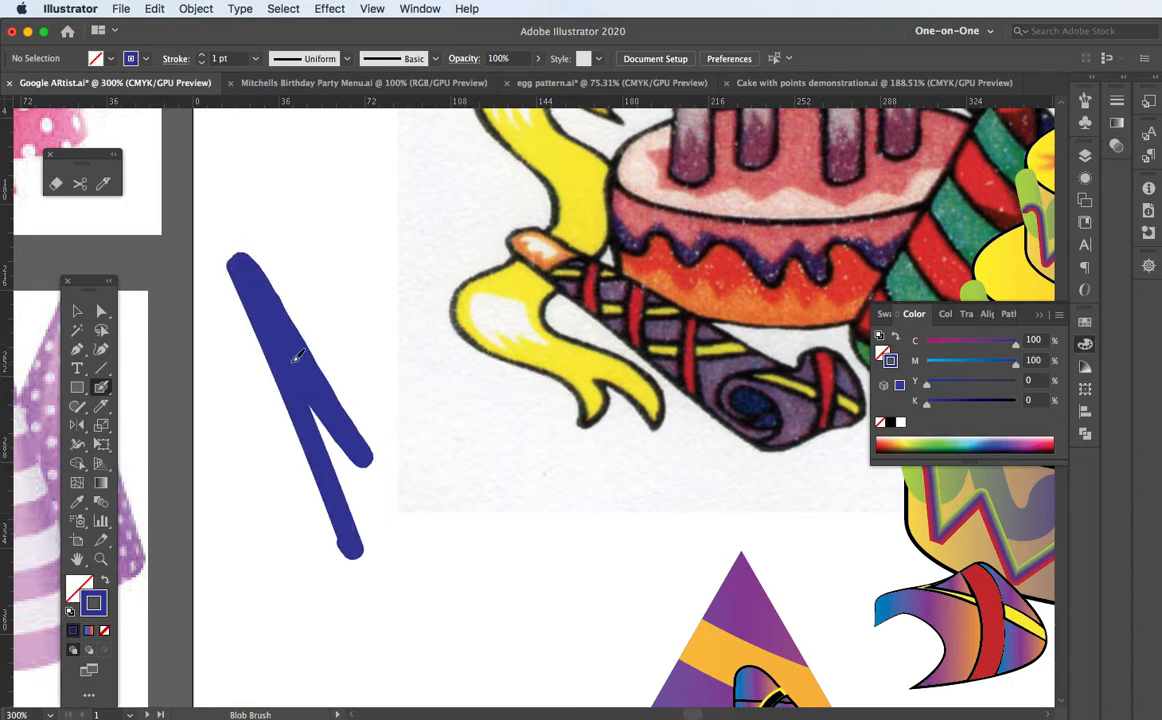
{"action": "mouse_move", "coordinate": [246, 258]}
{"action": "left_mouse_down"}
{"action": "mouse_move", "coordinate": [430, 495]}
{"action": "mouse_move", "coordinate": [314, 328]}
{"action": "mouse_move", "coordinate": [367, 453]}
{"action": "mouse_move", "coordinate": [332, 423]}
{"action": "mouse_move", "coordinate": [331, 436]}
{"action": "mouse_move", "coordinate": [322, 405]}
{"action": "mouse_move", "coordinate": [361, 493]}
{"action": "mouse_move", "coordinate": [381, 449]}
{"action": "mouse_move", "coordinate": [409, 501]}
{"action": "mouse_move", "coordinate": [364, 499]}
{"action": "mouse_move", "coordinate": [339, 473]}
{"action": "mouse_move", "coordinate": [355, 505]}
{"action": "mouse_move", "coordinate": [385, 511]}
{"action": "mouse_move", "coordinate": [482, 436]}
{"action": "mouse_move", "coordinate": [511, 494]}
{"action": "mouse_move", "coordinate": [503, 523]}
{"action": "mouse_move", "coordinate": [446, 555]}
{"action": "mouse_move", "coordinate": [371, 556]}
{"action": "mouse_move", "coordinate": [357, 522]}
{"action": "mouse_move", "coordinate": [459, 488]}
{"action": "mouse_move", "coordinate": [488, 459]}
{"action": "mouse_move", "coordinate": [480, 454]}
{"action": "mouse_move", "coordinate": [442, 480]}
{"action": "mouse_move", "coordinate": [484, 496]}
{"action": "mouse_move", "coordinate": [495, 478]}
{"action": "mouse_move", "coordinate": [482, 510]}
{"action": "mouse_move", "coordinate": [364, 529]}
{"action": "mouse_move", "coordinate": [411, 541]}
{"action": "mouse_move", "coordinate": [466, 534]}
{"action": "mouse_move", "coordinate": [486, 518]}
{"action": "mouse_move", "coordinate": [385, 543]}
{"action": "left_mouse_up"}
{"action": "left_click_drag", "start_coordinate": [470, 488], "coordinate": [466, 499]}
{"action": "mouse_move", "coordinate": [342, 508]}
{"action": "left_mouse_down"}
{"action": "mouse_move", "coordinate": [360, 561]}
{"action": "mouse_move", "coordinate": [419, 559]}
{"action": "left_mouse_up"}
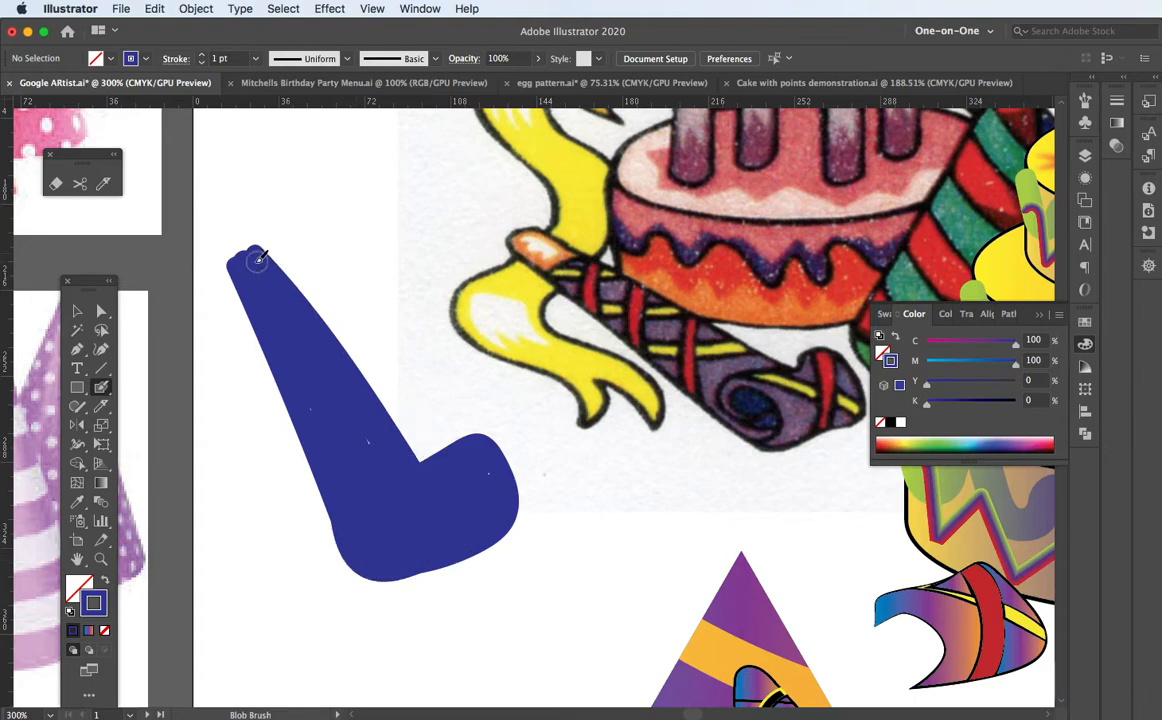
{"action": "left_click_drag", "start_coordinate": [250, 247], "coordinate": [238, 256]}
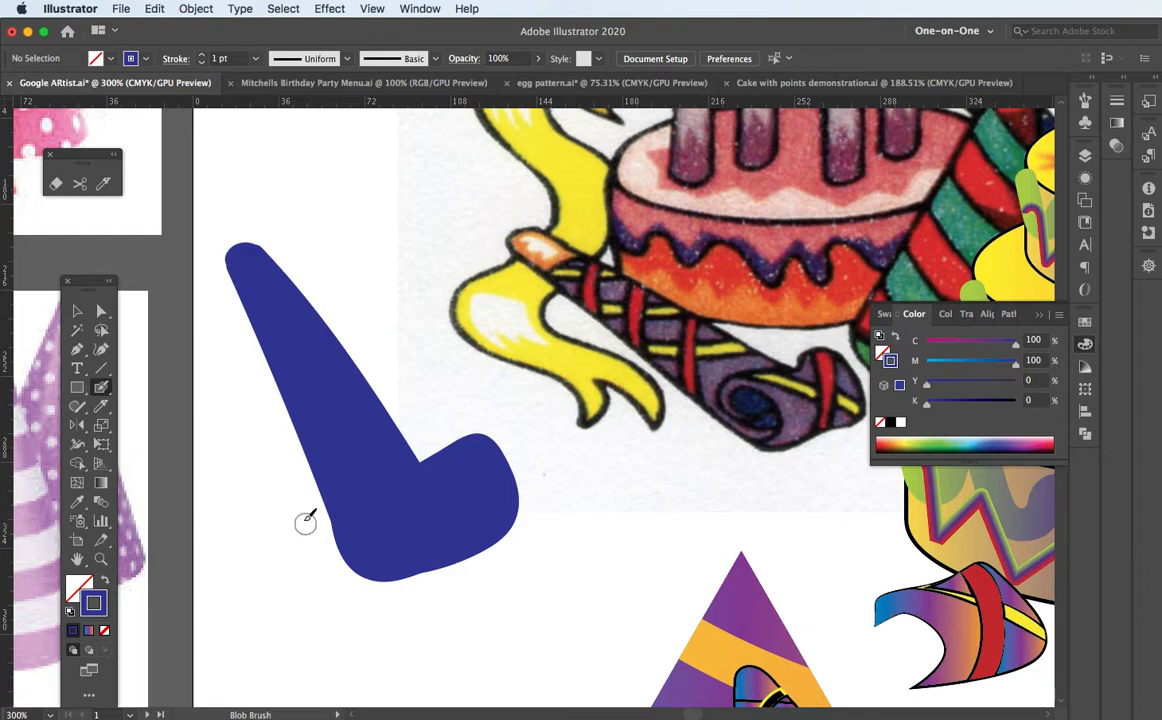
Recolor all the painted noisemaker pieces with the reference ribbon's yellow and unite them into a single shape
{"action": "key", "text": "v"}
{"action": "left_click", "coordinate": [332, 416]}
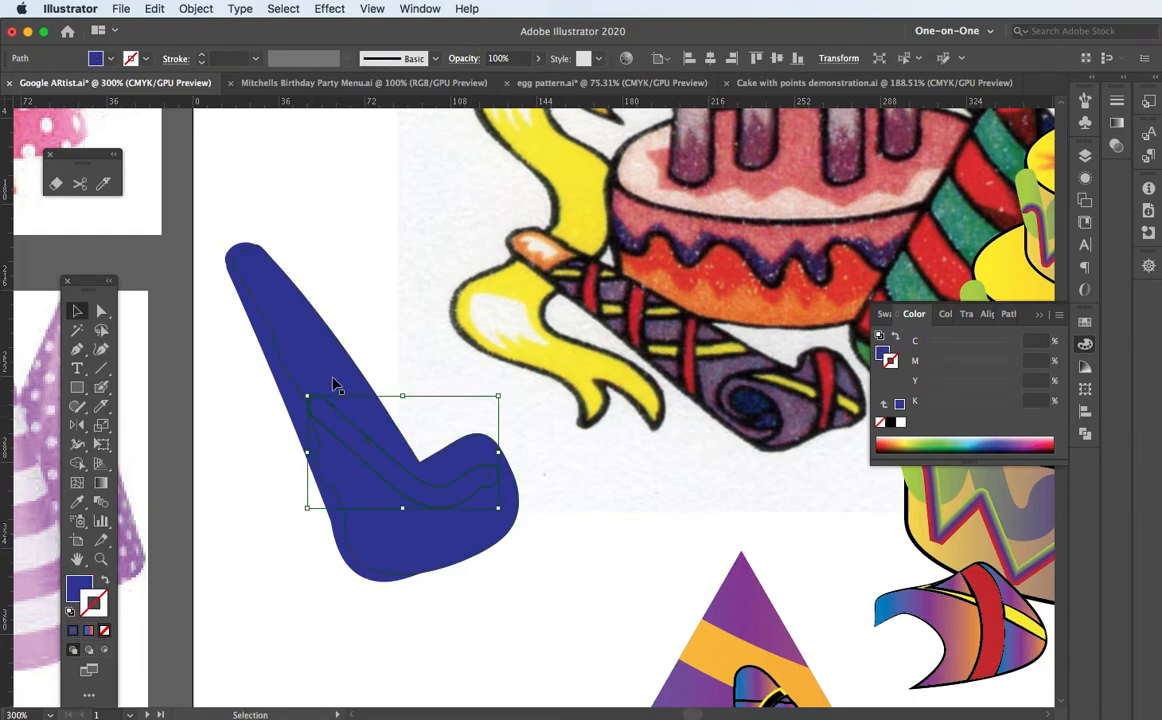
{"action": "left_click_drag", "start_coordinate": [209, 240], "coordinate": [560, 638]}
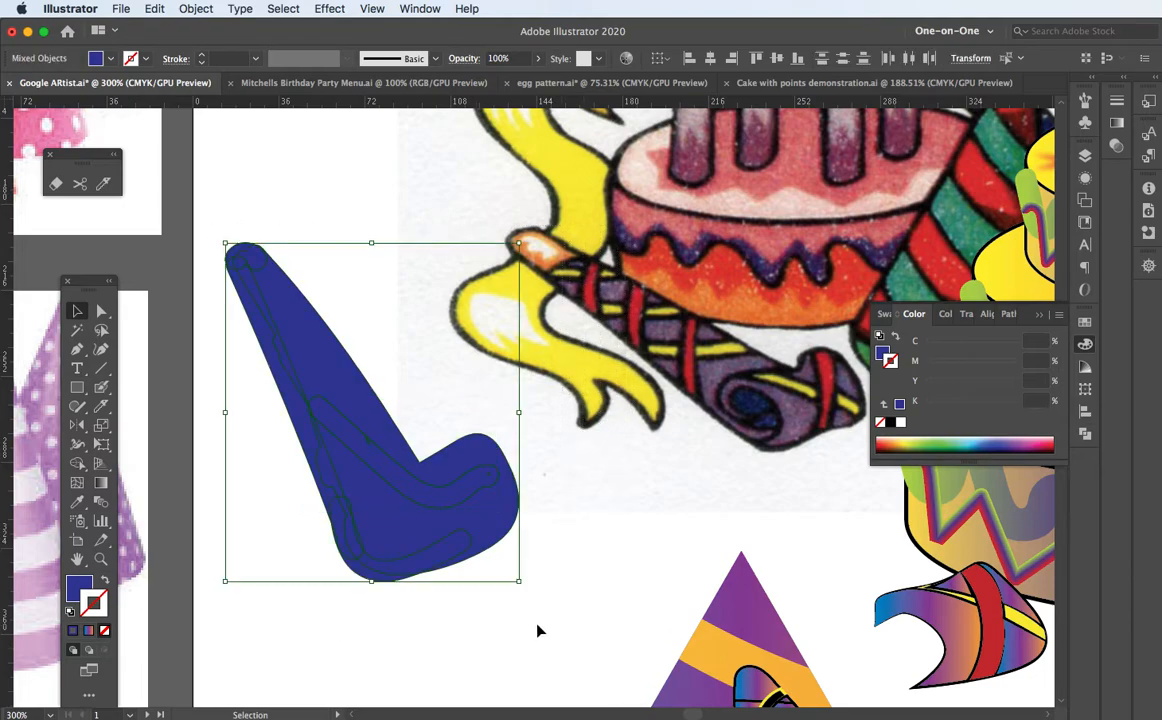
{"action": "key", "text": "i"}
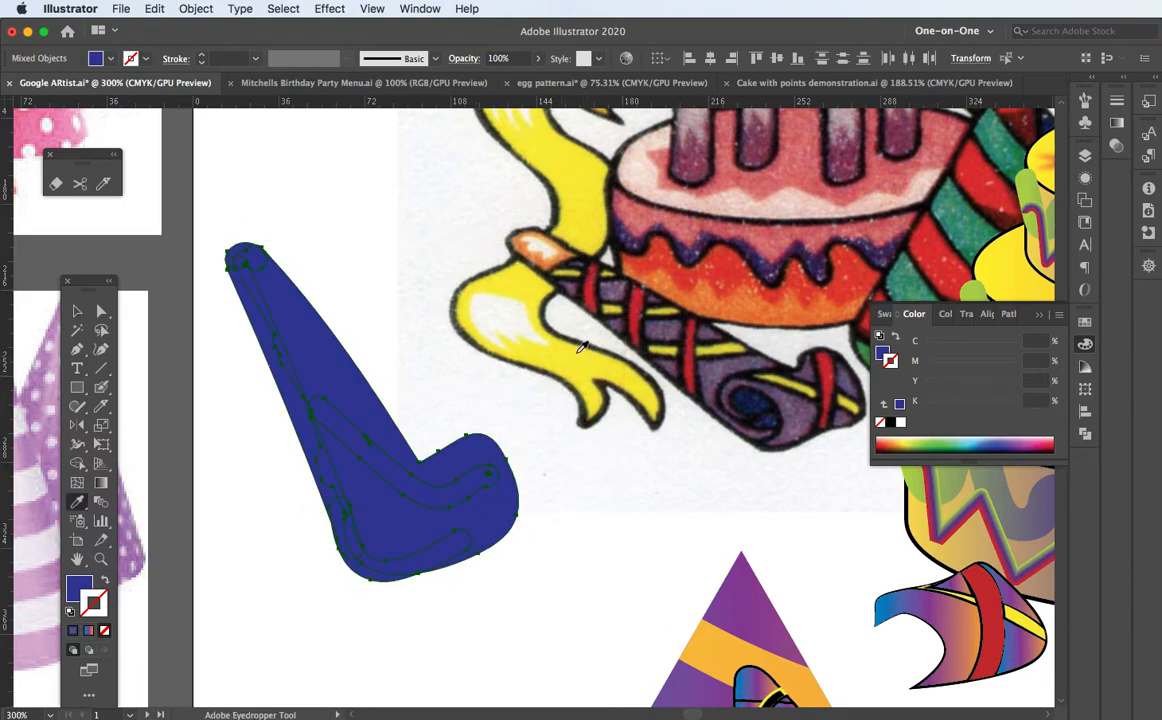
{"action": "left_click", "coordinate": [578, 354]}
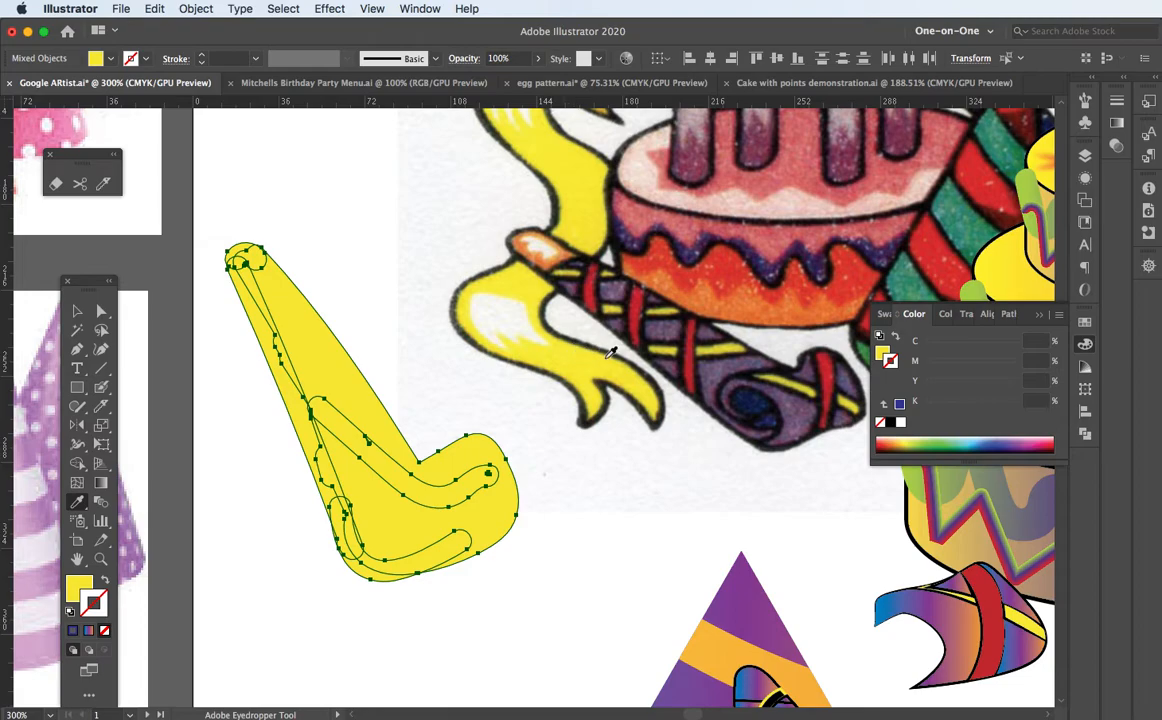
{"action": "left_click", "coordinate": [1086, 436]}
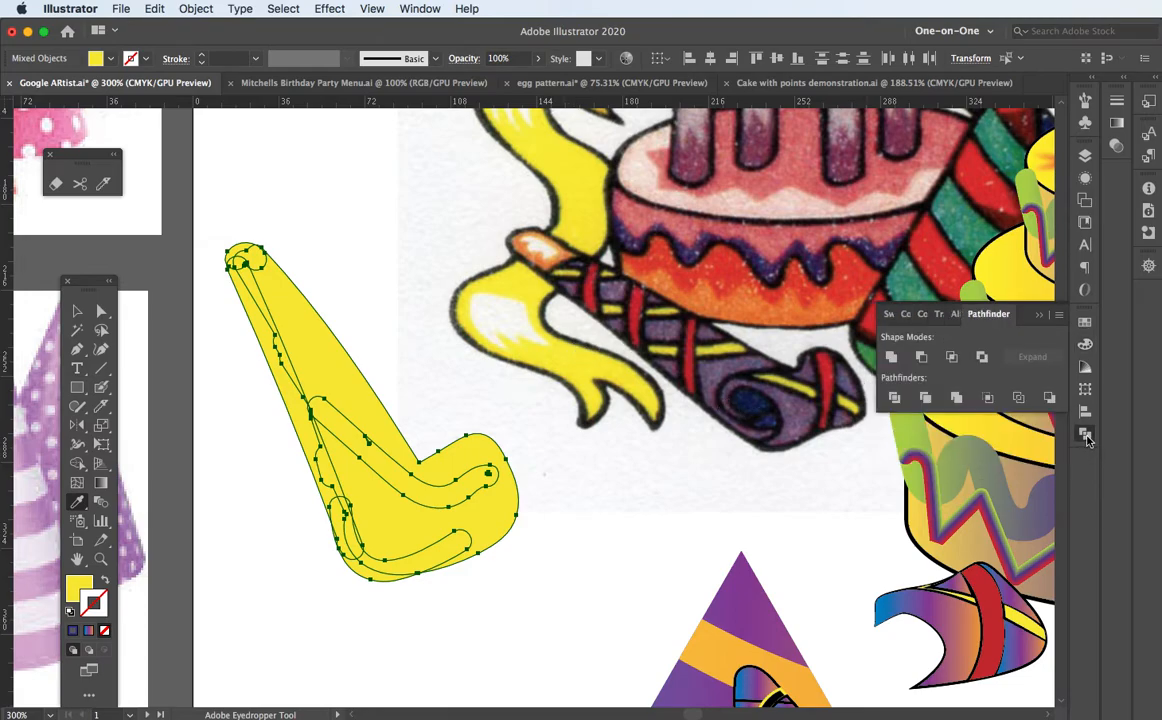
{"action": "left_click", "coordinate": [892, 359]}
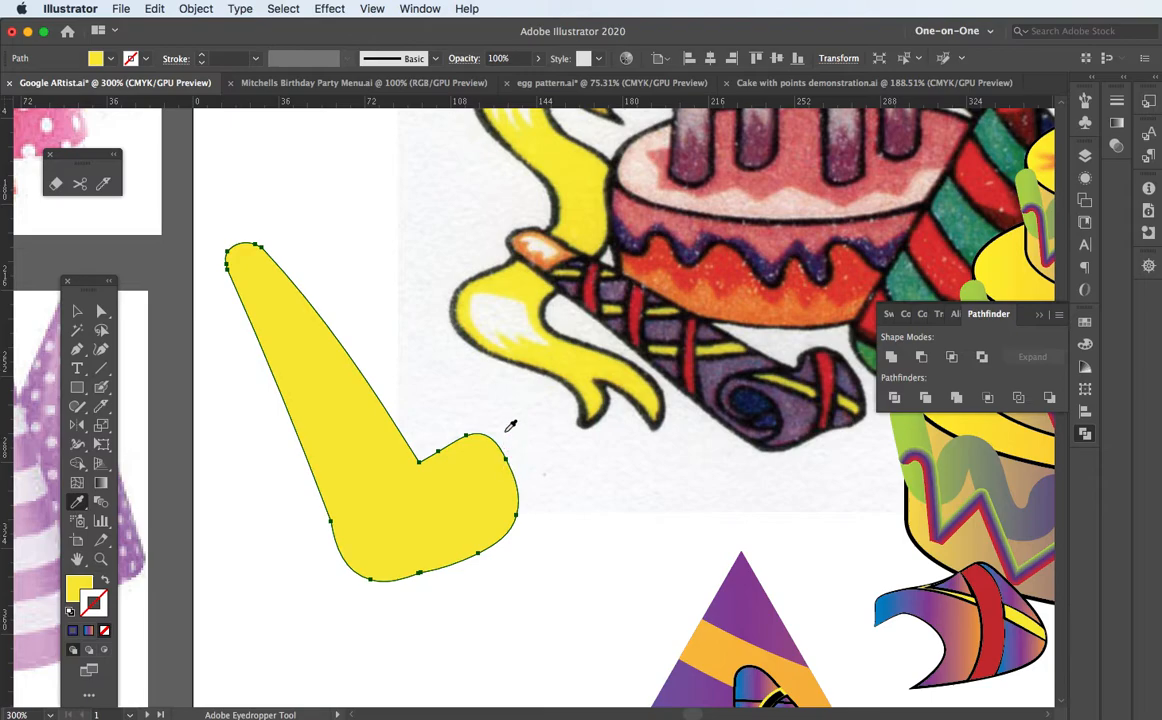
Detach the Eraser, Scissors and Knife tool group as a floating toolset
{"action": "left_click", "coordinate": [101, 405]}
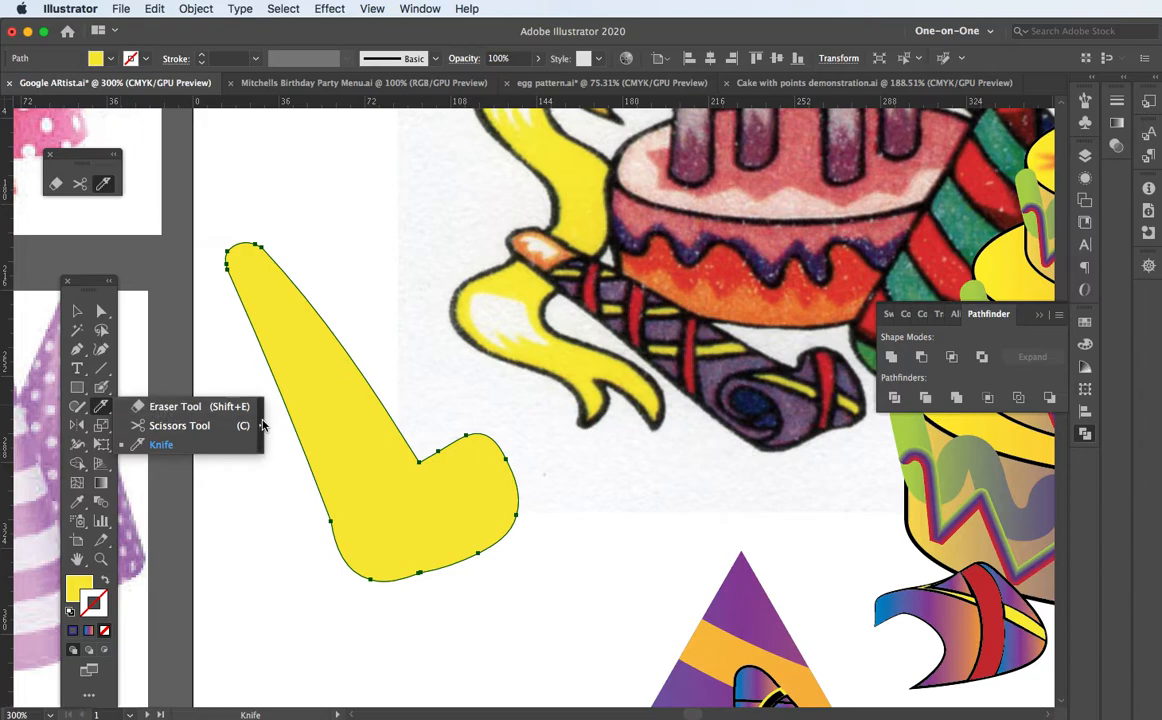
{"action": "left_click", "coordinate": [260, 428]}
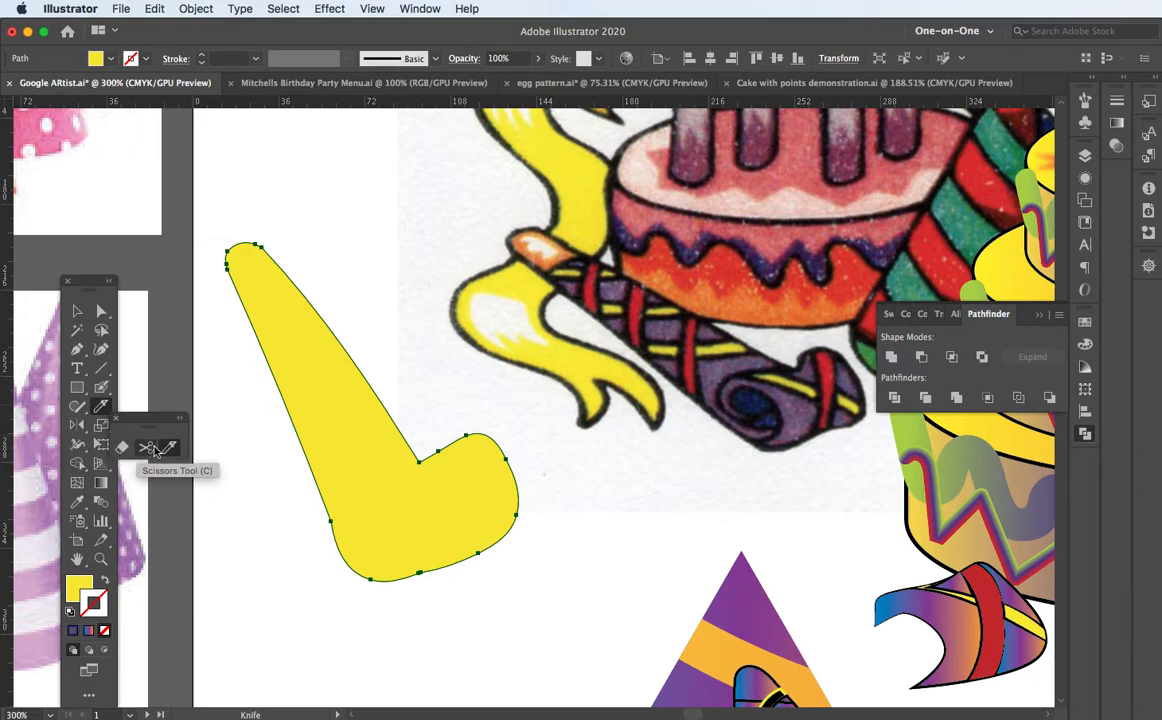
Try slicing the yellow silhouette into sections with curved Eraser strokes across the tube and base
{"action": "left_click", "coordinate": [121, 447]}
{"action": "mouse_move", "coordinate": [350, 345]}
{"action": "left_mouse_down"}
{"action": "mouse_move", "coordinate": [307, 374]}
{"action": "mouse_move", "coordinate": [284, 467]}
{"action": "mouse_move", "coordinate": [420, 419]}
{"action": "mouse_move", "coordinate": [436, 425]}
{"action": "mouse_move", "coordinate": [345, 547]}
{"action": "mouse_move", "coordinate": [347, 581]}
{"action": "left_mouse_up"}
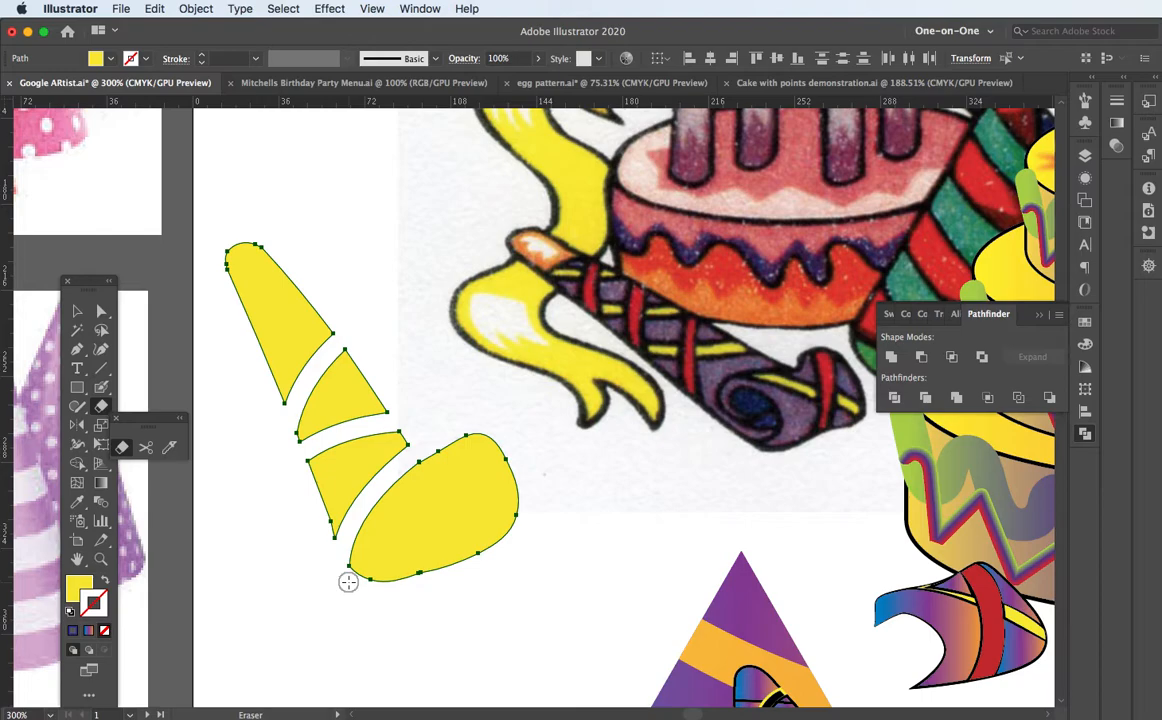
{"action": "key", "text": "super+z"}
{"action": "key", "text": "super+z"}
{"action": "key", "text": "super+z"}
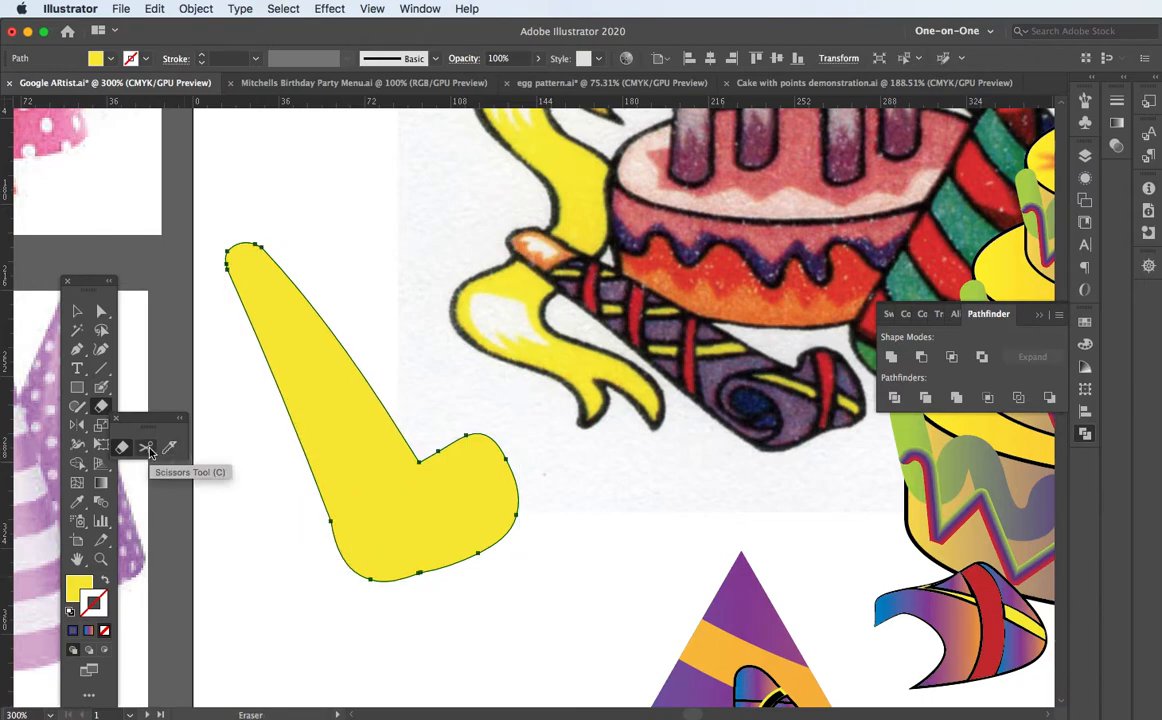
Try splitting off the tube's tip with Scissors cuts on both edges and moving the tip away
{"action": "left_click", "coordinate": [146, 449]}
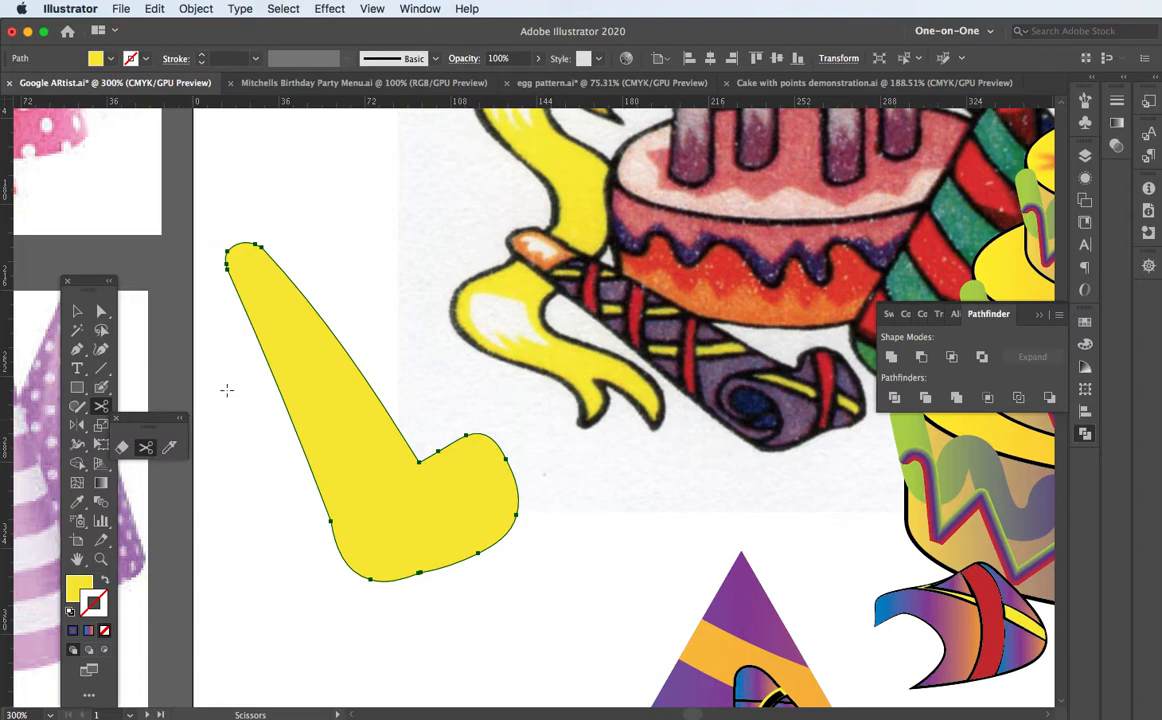
{"action": "left_click", "coordinate": [258, 340]}
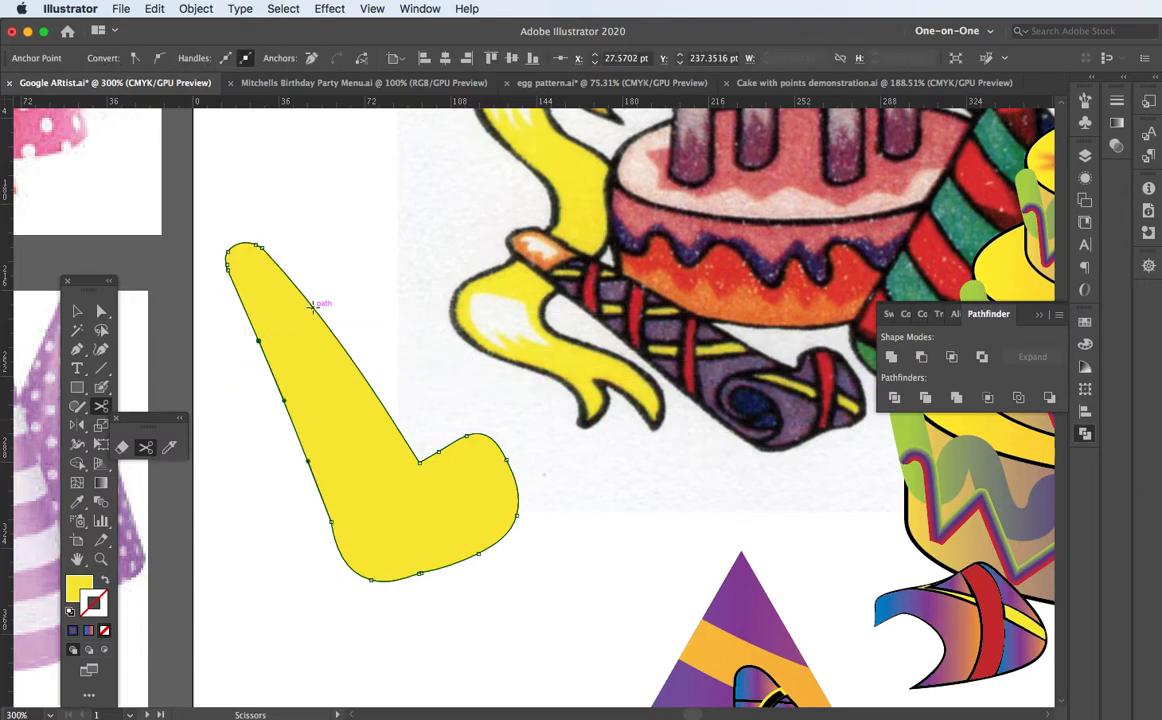
{"action": "key", "text": "v"}
{"action": "left_click", "coordinate": [316, 259]}
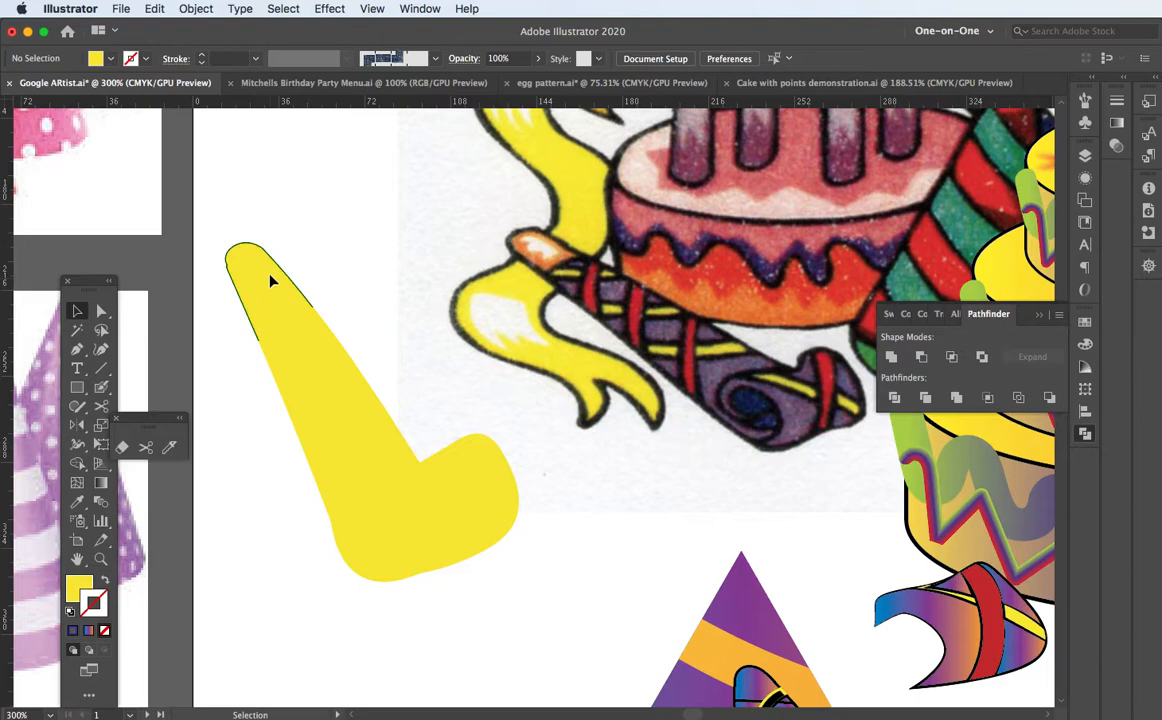
{"action": "left_click_drag", "start_coordinate": [270, 275], "coordinate": [267, 261]}
{"action": "key", "text": "super+z"}
{"action": "key", "text": "super+z"}
{"action": "key", "text": "super+z"}
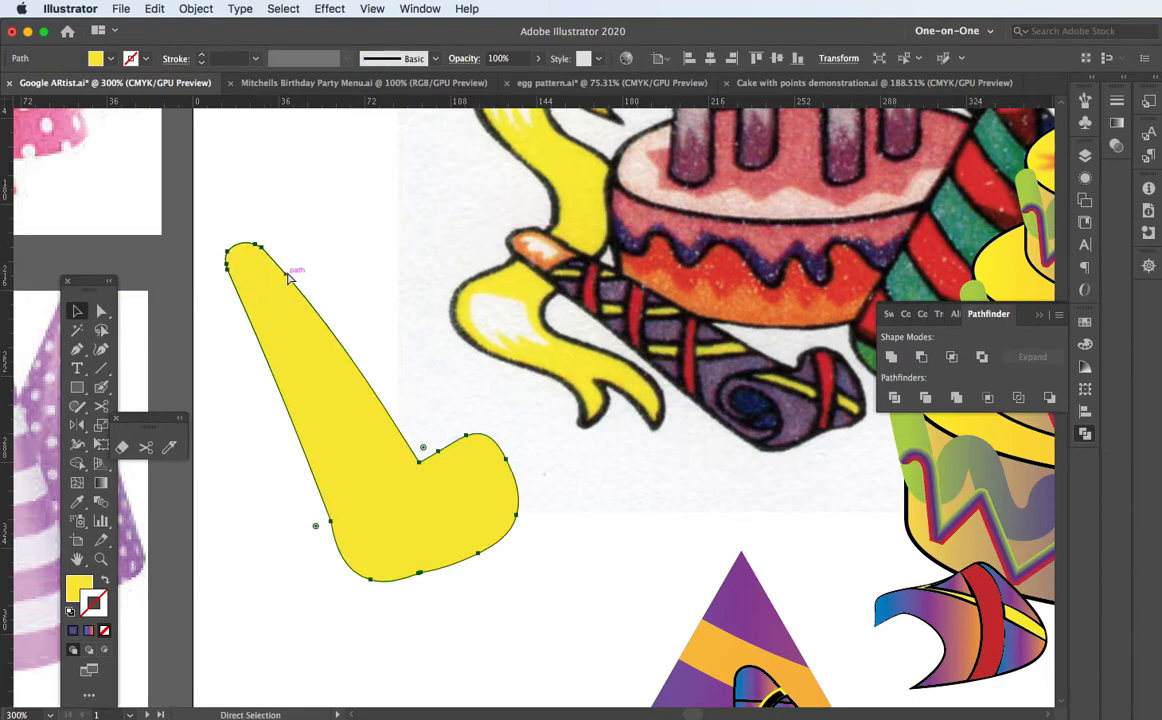
Try cutting curved sections across the middle of the tube with the Knife
{"action": "key", "text": "v"}
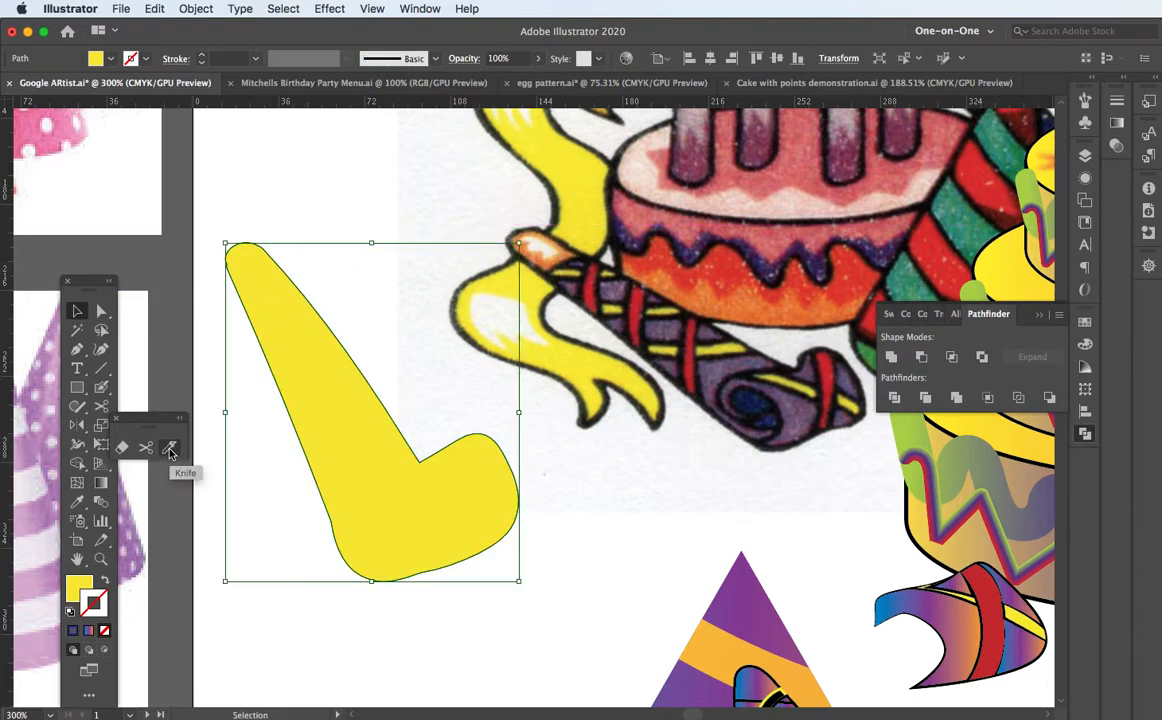
{"action": "left_click", "coordinate": [169, 450]}
{"action": "mouse_move", "coordinate": [410, 415]}
{"action": "left_mouse_down"}
{"action": "mouse_move", "coordinate": [313, 440]}
{"action": "mouse_move", "coordinate": [300, 497]}
{"action": "left_mouse_up"}
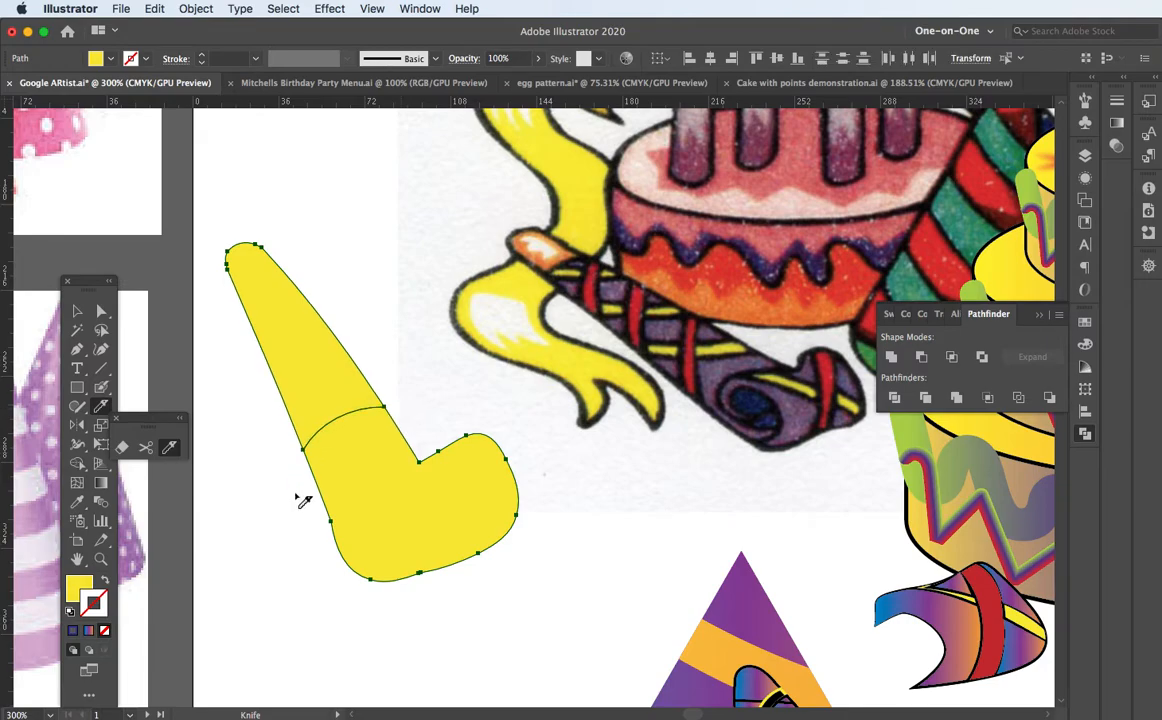
{"action": "mouse_move", "coordinate": [385, 395]}
{"action": "left_mouse_down"}
{"action": "mouse_move", "coordinate": [307, 396]}
{"action": "mouse_move", "coordinate": [278, 413]}
{"action": "left_mouse_up"}
{"action": "key", "text": "super+z"}
{"action": "key", "text": "super+z"}
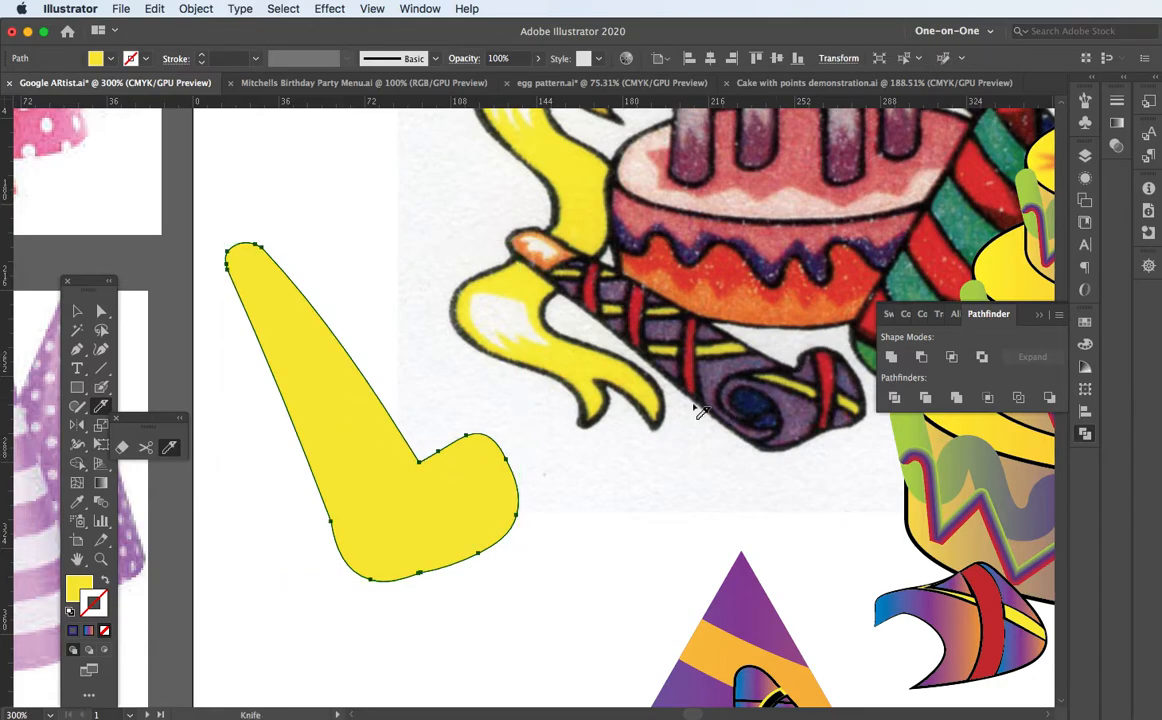
Cut the rolled base away from the tube with a curved Knife stroke from the inner corner to the lower edge, and select the base piece
{"action": "mouse_move", "coordinate": [417, 460]}
{"action": "left_mouse_down"}
{"action": "mouse_move", "coordinate": [361, 499]}
{"action": "mouse_move", "coordinate": [352, 526]}
{"action": "mouse_move", "coordinate": [371, 577]}
{"action": "mouse_move", "coordinate": [420, 598]}
{"action": "left_mouse_up"}
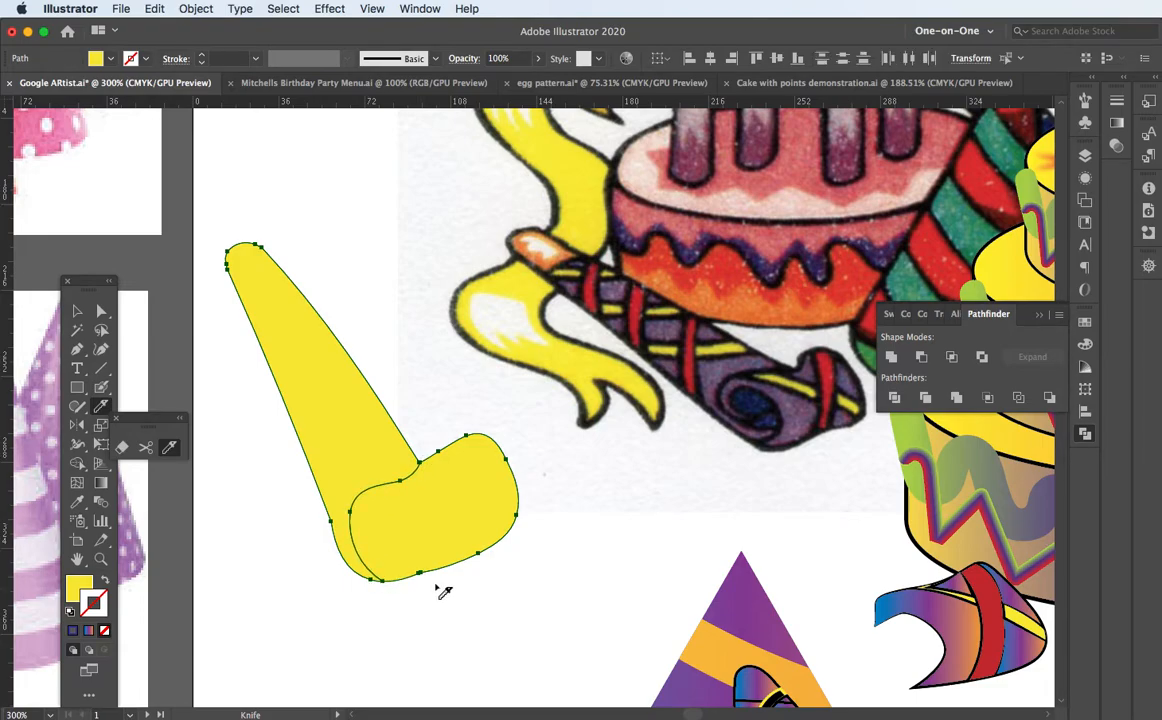
{"action": "key", "text": "v"}
{"action": "left_click", "coordinate": [532, 537]}
{"action": "left_click", "coordinate": [476, 513]}
{"action": "mouse_move", "coordinate": [476, 513]}
{"action": "left_mouse_down"}
{"action": "mouse_move", "coordinate": [522, 530]}
{"action": "mouse_move", "coordinate": [489, 532]}
{"action": "left_mouse_up"}
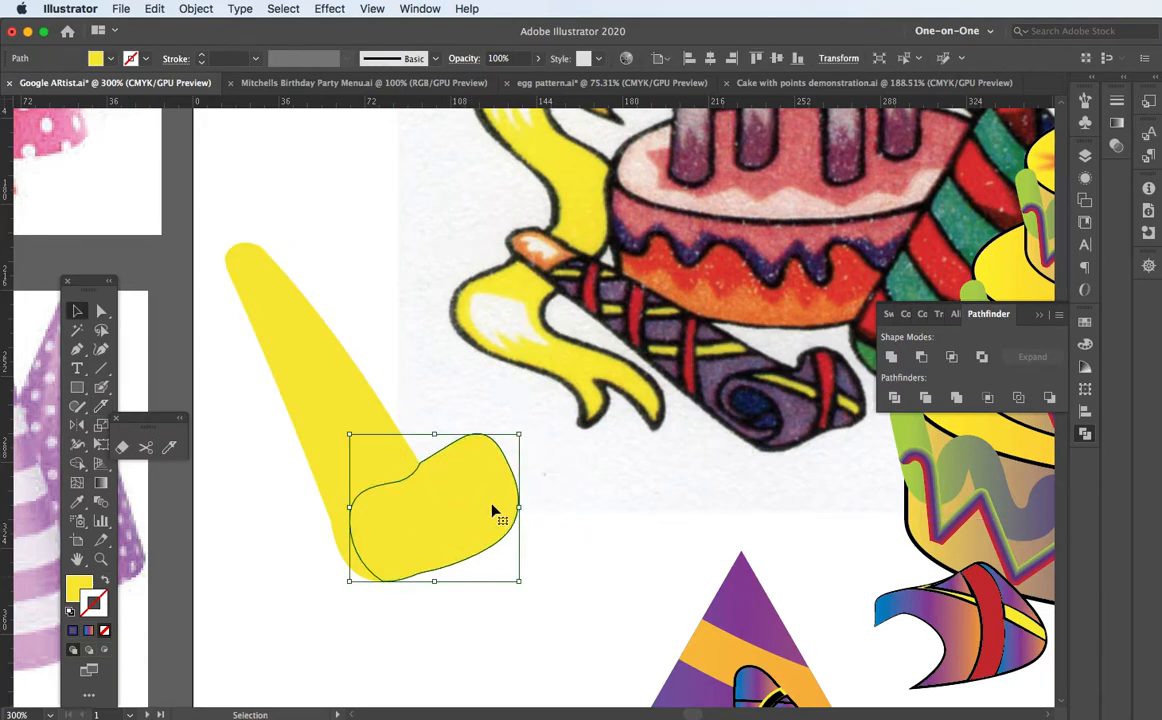
Fill both noisemaker pieces with the reference ribbon's yellow, give them a CMYK Blue stroke, and deselect them
{"action": "left_click_drag", "start_coordinate": [332, 303], "coordinate": [438, 620]}
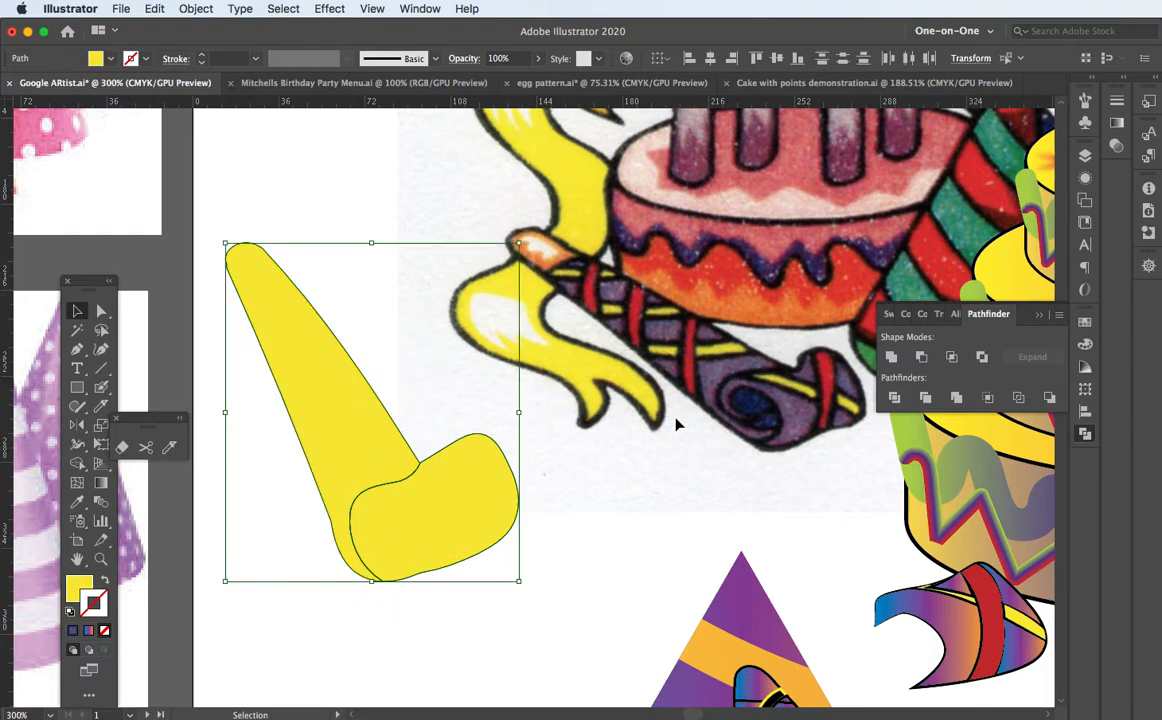
{"action": "key", "text": "i"}
{"action": "left_click", "coordinate": [768, 380]}
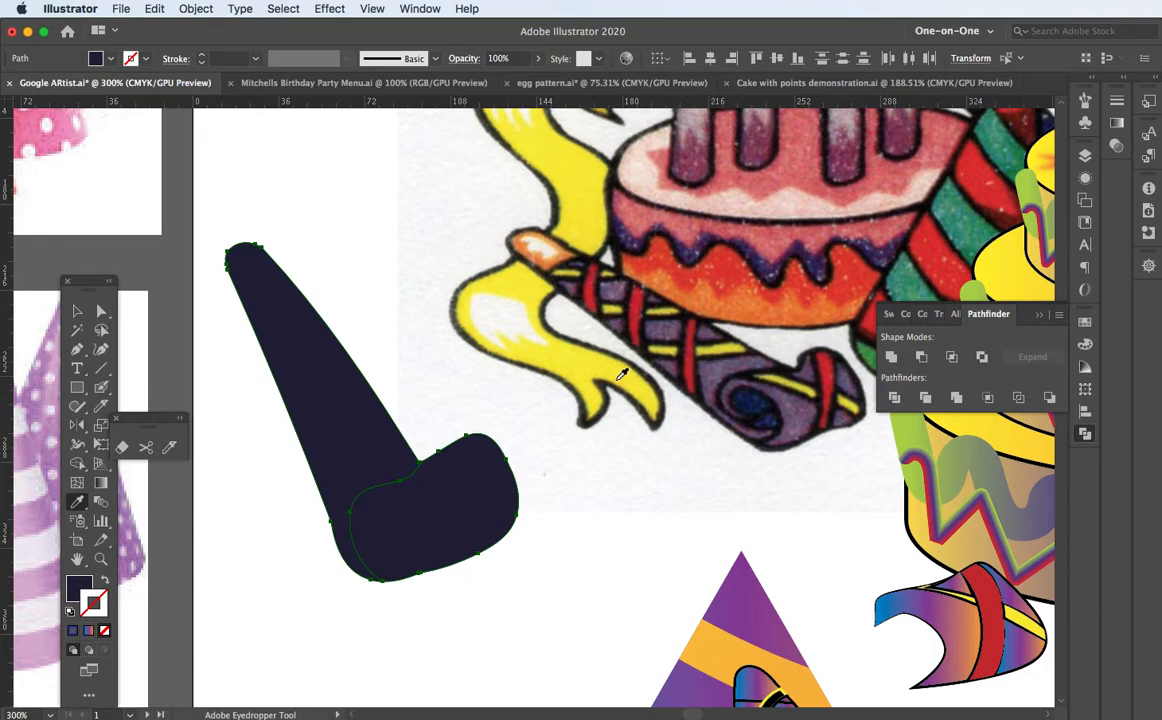
{"action": "left_click", "coordinate": [558, 341]}
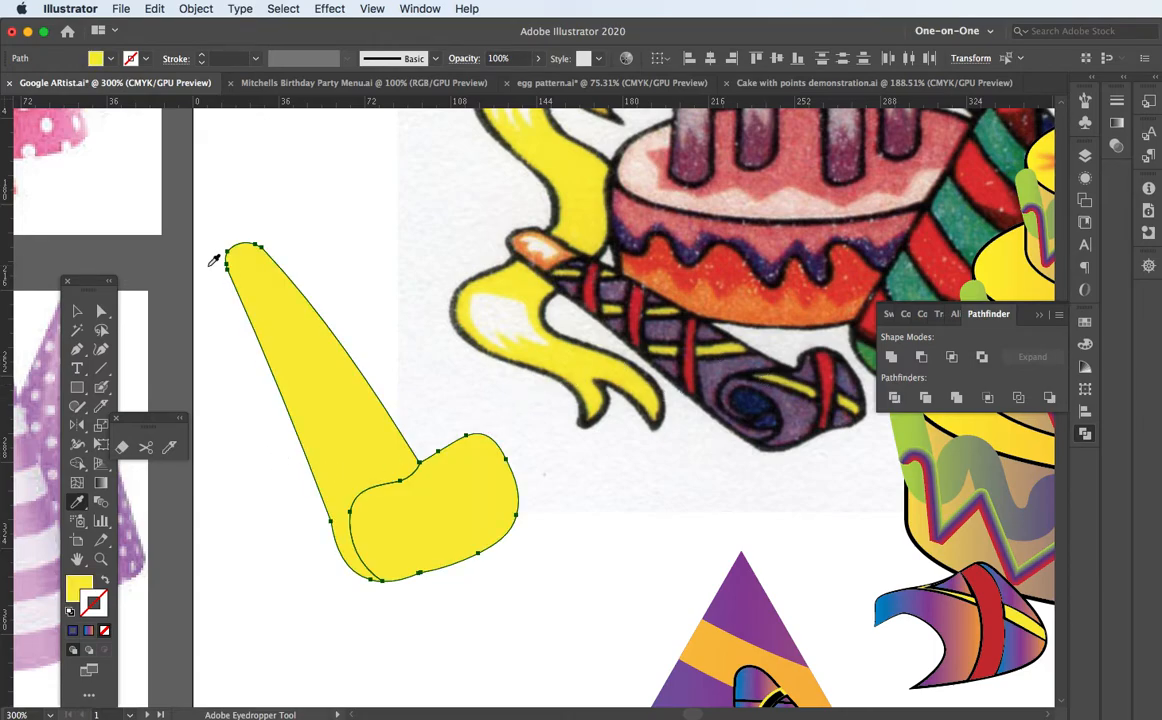
{"action": "left_click", "coordinate": [130, 58]}
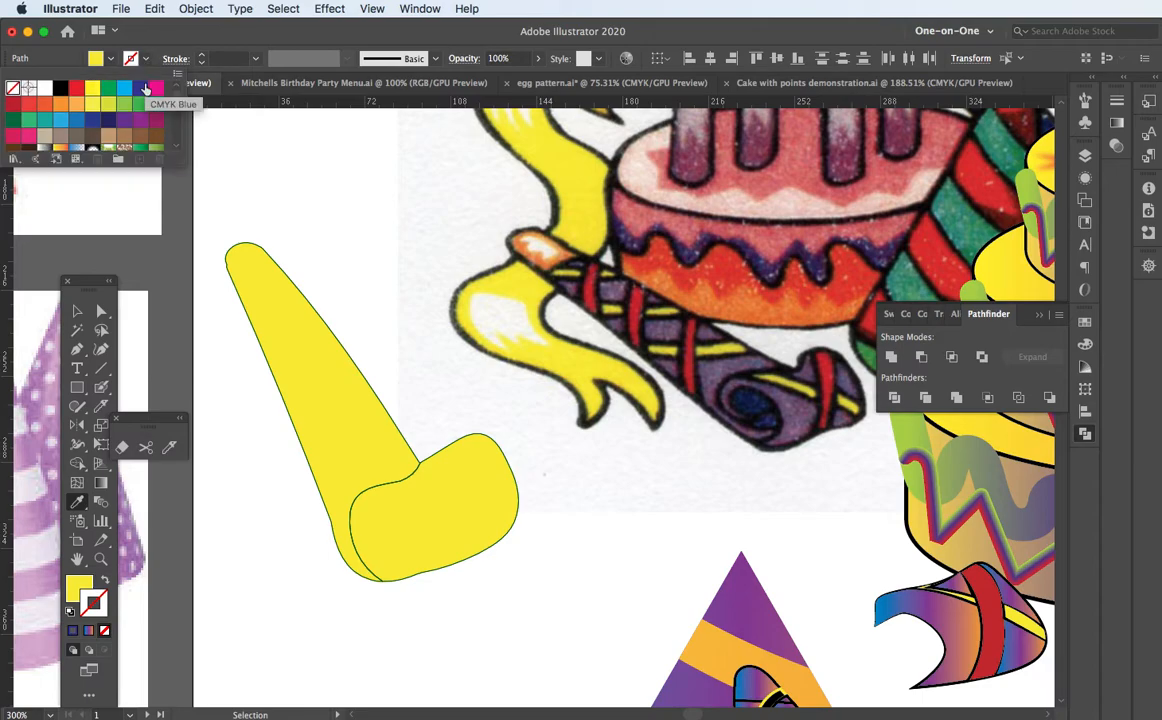
{"action": "left_click", "coordinate": [141, 90]}
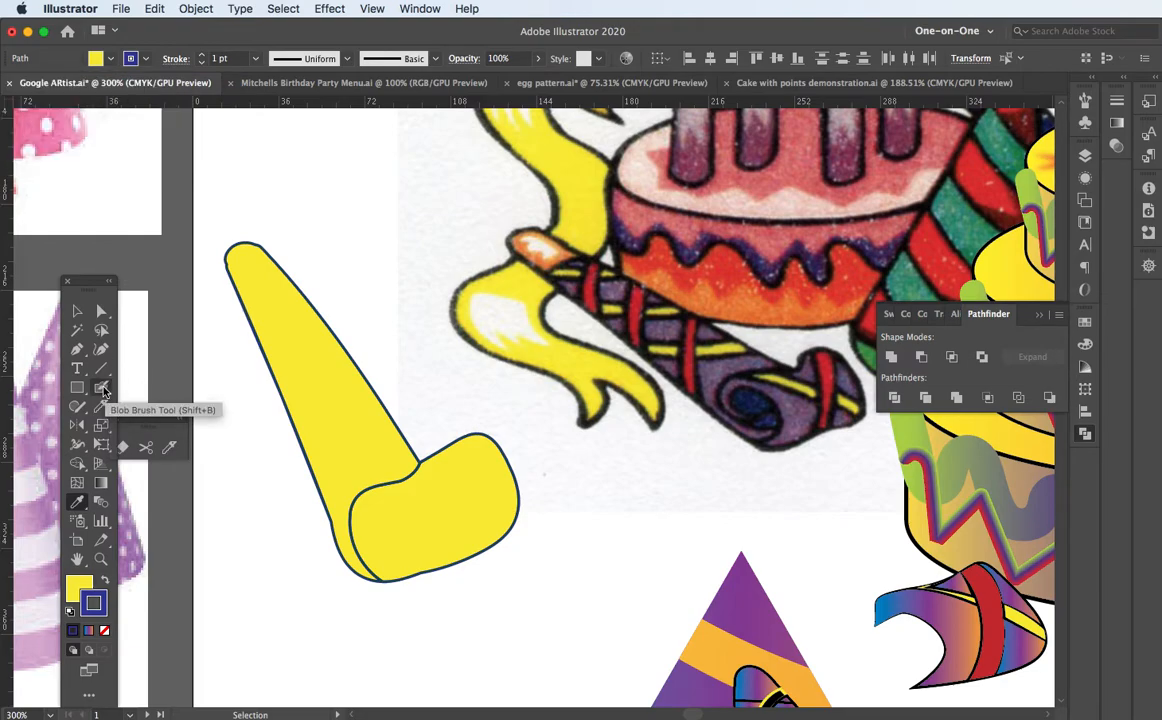
{"action": "left_click", "coordinate": [324, 259], "text": "super"}
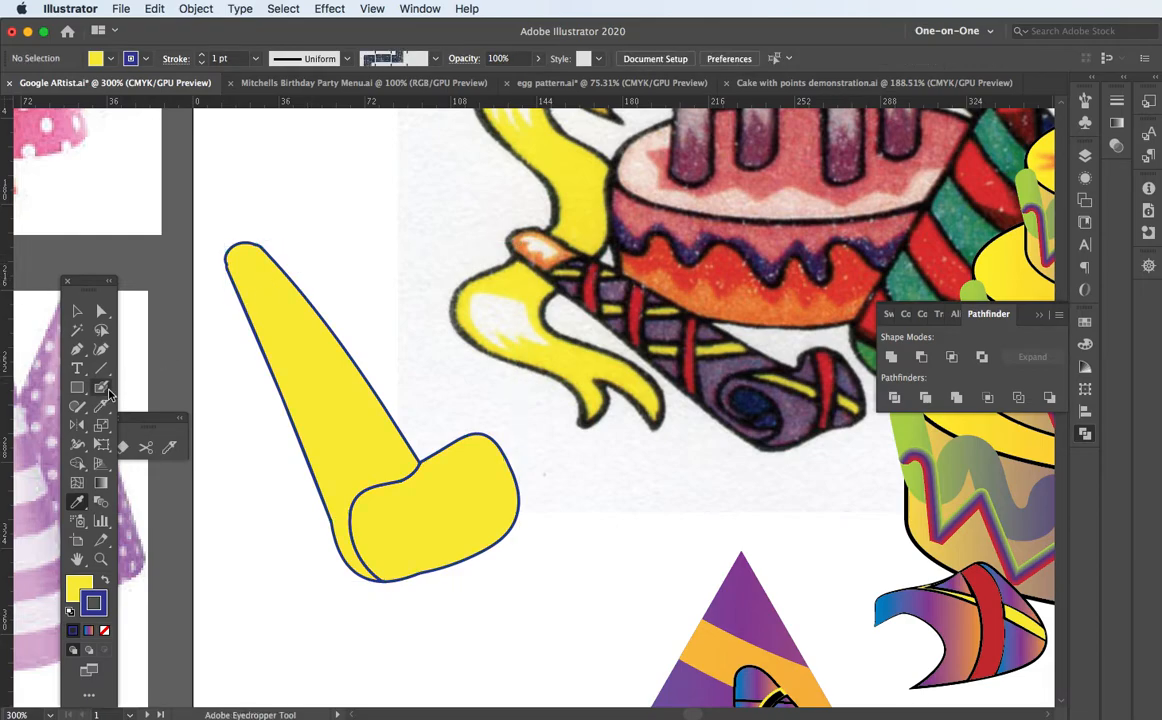
{"action": "left_click", "coordinate": [103, 389]}
{"action": "mouse_move", "coordinate": [326, 250]}
{"action": "left_mouse_down"}
{"action": "mouse_move", "coordinate": [316, 309]}
{"action": "mouse_move", "coordinate": [235, 370]}
{"action": "left_mouse_up"}
{"action": "key", "text": "super+z"}
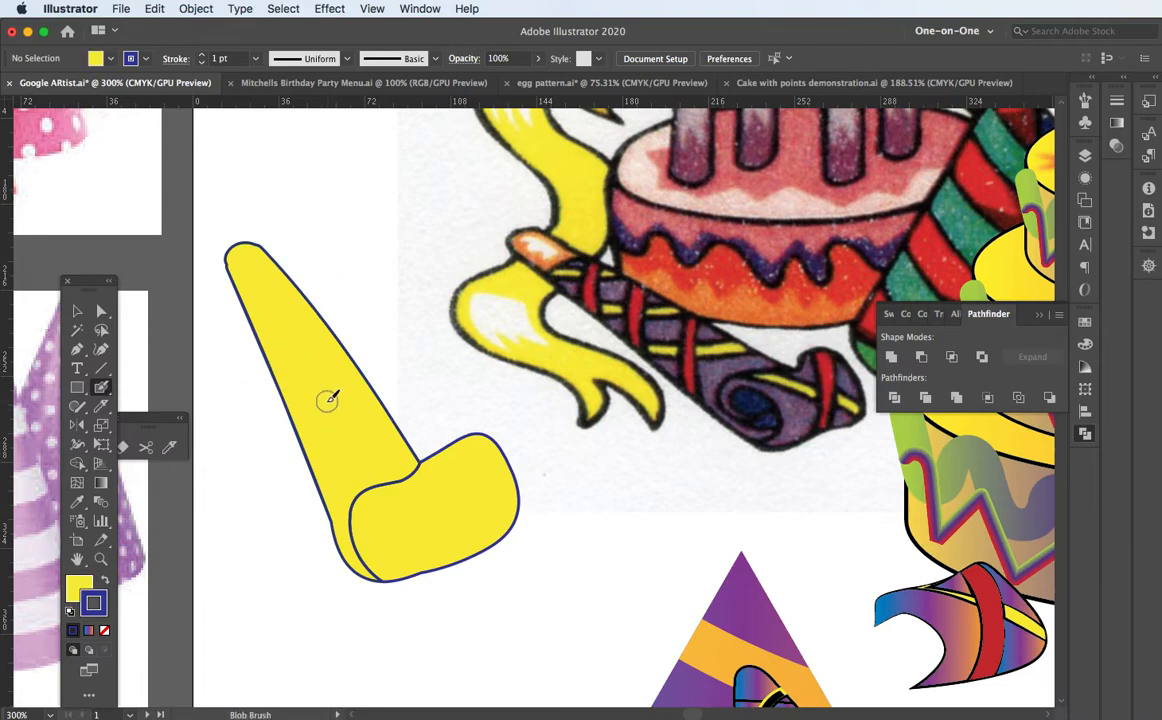
{"action": "key", "text": "v"}
{"action": "left_click_drag", "start_coordinate": [317, 374], "coordinate": [321, 318]}
{"action": "key", "text": "super+z"}
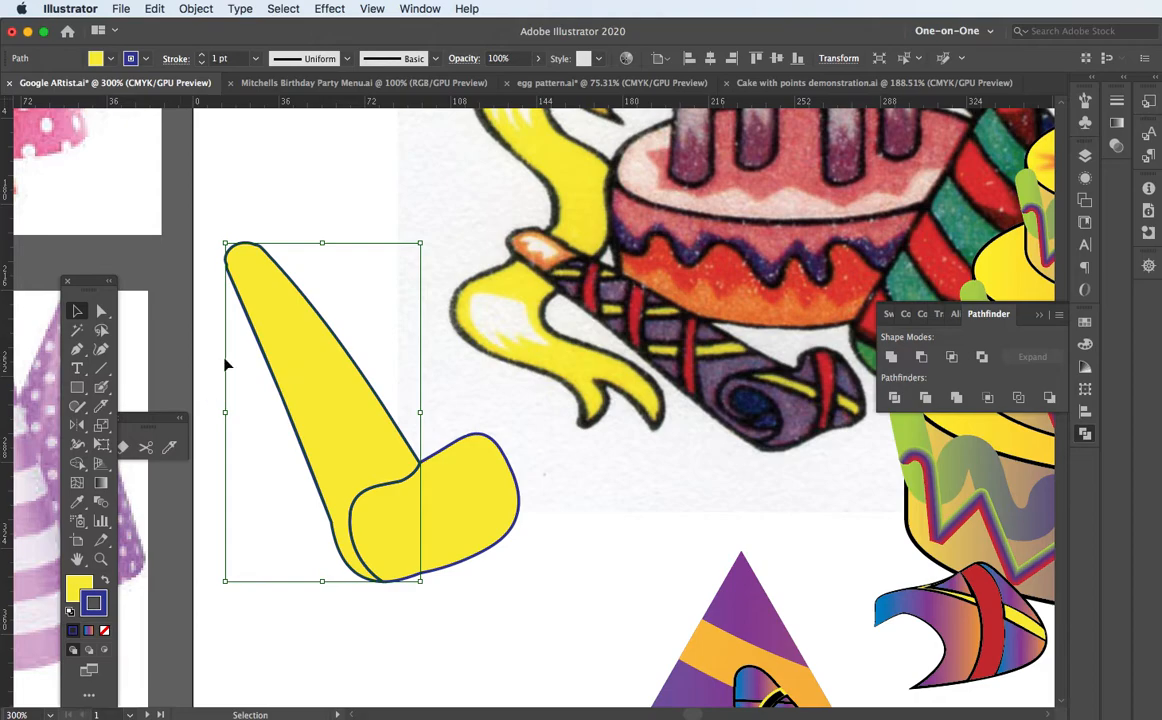
{"action": "left_click", "coordinate": [104, 387]}
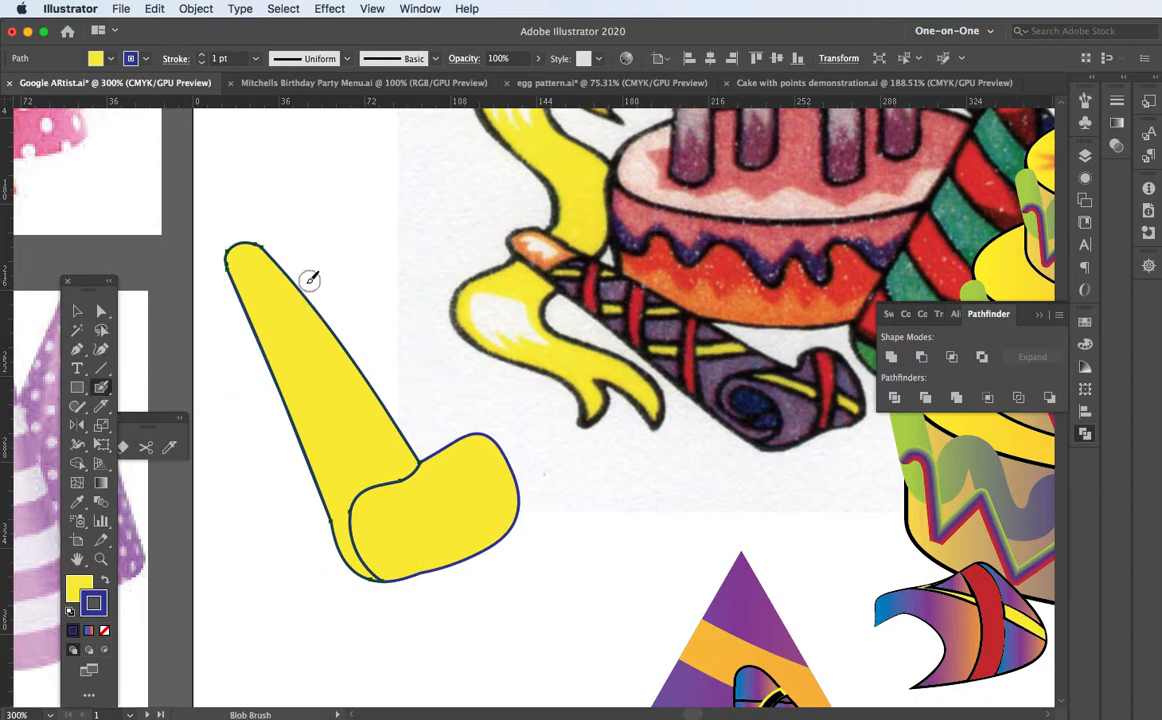
{"action": "mouse_move", "coordinate": [303, 268]}
{"action": "left_mouse_down"}
{"action": "mouse_move", "coordinate": [258, 272]}
{"action": "mouse_move", "coordinate": [230, 328]}
{"action": "left_mouse_up"}
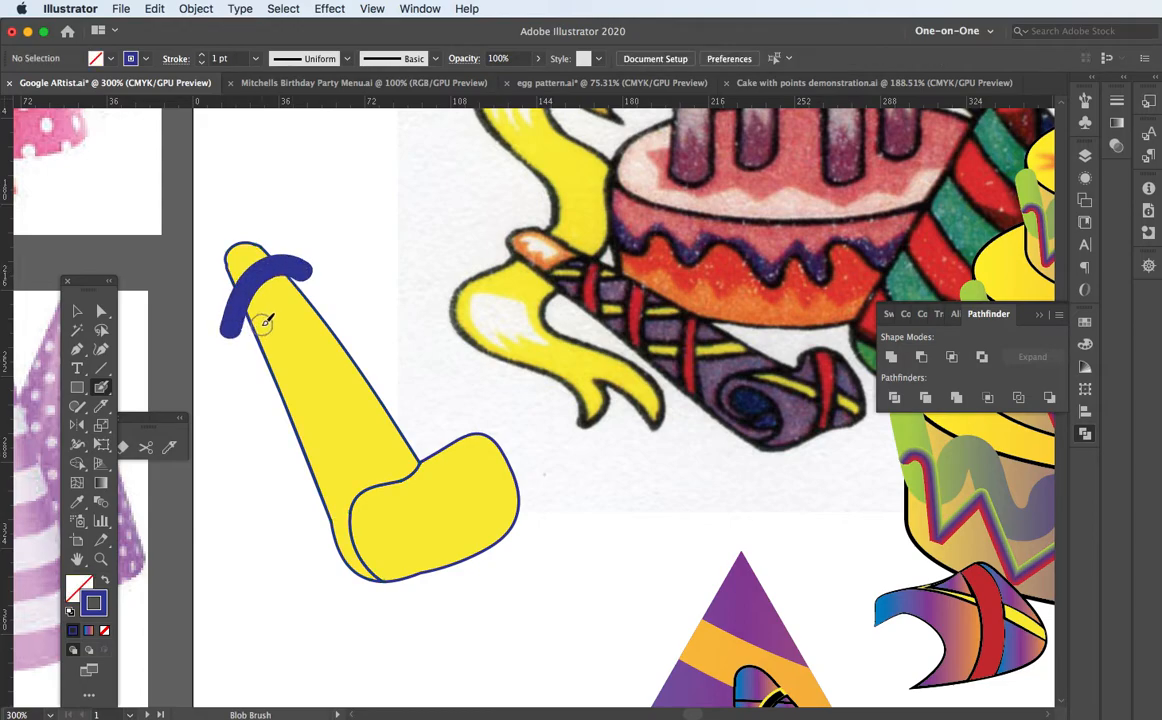
{"action": "key", "text": "super+z"}
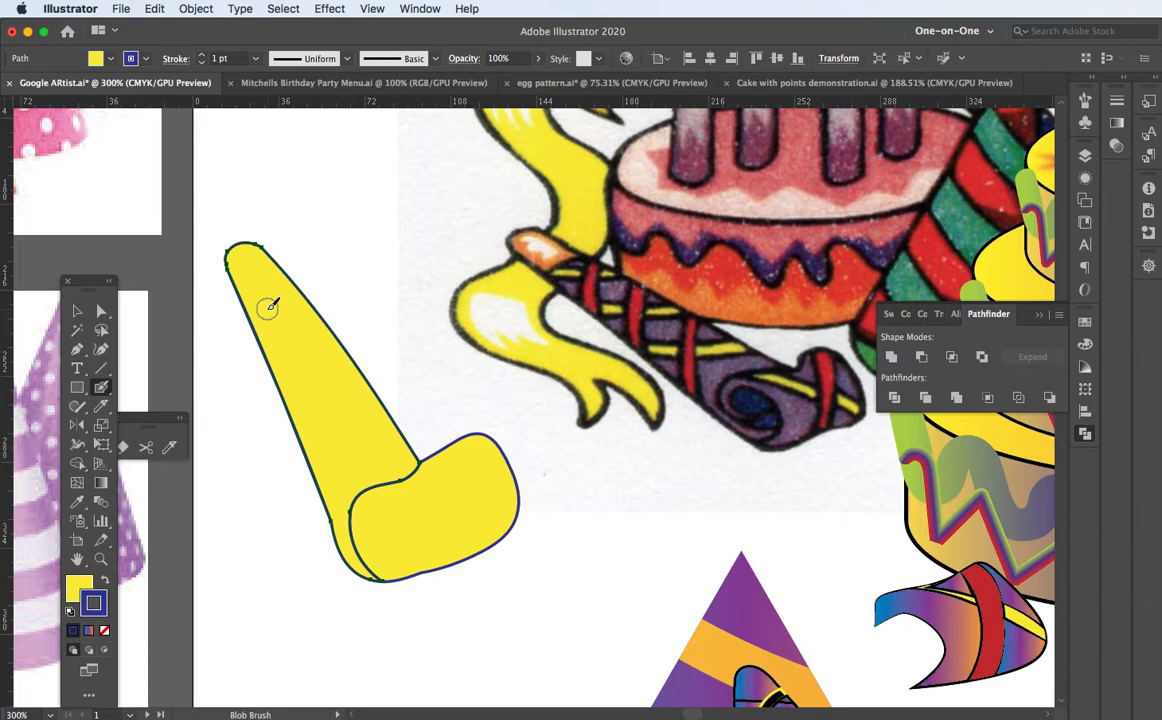
{"action": "key", "text": "v"}
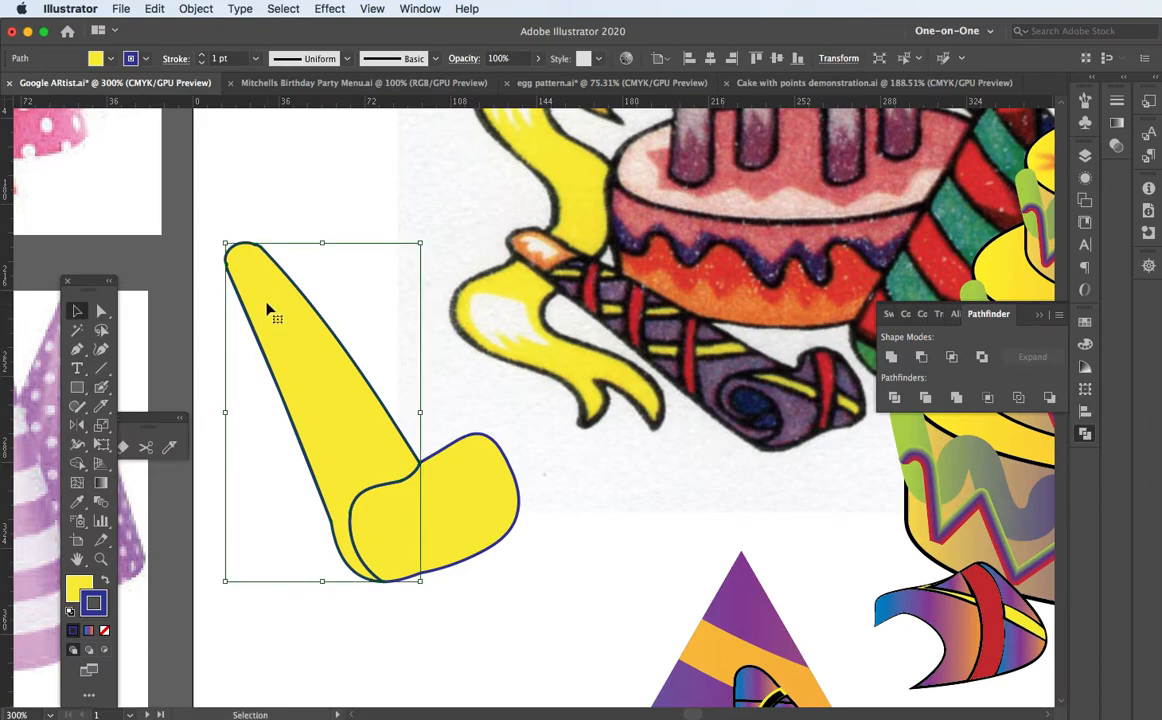
Paint six curved blue bands across the tube with the Blob Brush, spaced from the tip to the base
{"action": "left_click", "coordinate": [102, 388]}
{"action": "mouse_move", "coordinate": [303, 270]}
{"action": "left_mouse_down"}
{"action": "mouse_move", "coordinate": [265, 258]}
{"action": "mouse_move", "coordinate": [228, 282]}
{"action": "mouse_move", "coordinate": [228, 325]}
{"action": "left_mouse_up"}
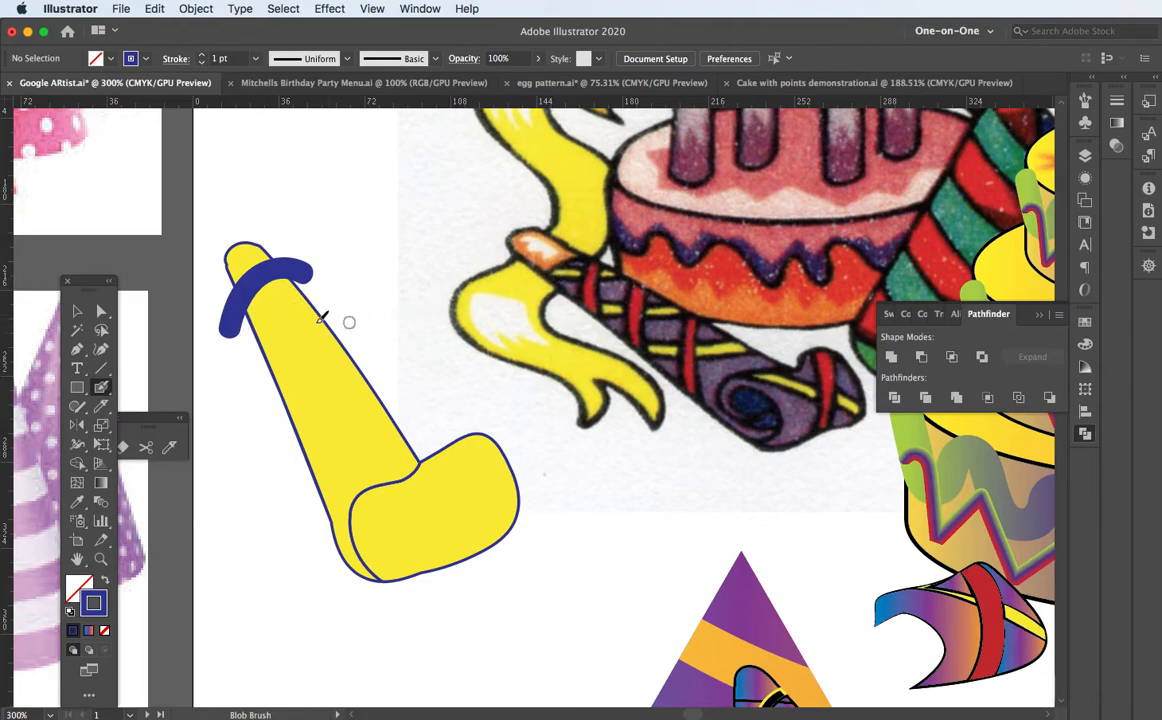
{"action": "mouse_move", "coordinate": [228, 315]}
{"action": "left_mouse_down"}
{"action": "mouse_move", "coordinate": [279, 305]}
{"action": "mouse_move", "coordinate": [345, 326]}
{"action": "left_mouse_up"}
{"action": "mouse_move", "coordinate": [265, 392]}
{"action": "left_mouse_down"}
{"action": "mouse_move", "coordinate": [301, 360]}
{"action": "mouse_move", "coordinate": [350, 350]}
{"action": "mouse_move", "coordinate": [372, 372]}
{"action": "left_mouse_up"}
{"action": "mouse_move", "coordinate": [288, 427]}
{"action": "left_mouse_down"}
{"action": "mouse_move", "coordinate": [367, 397]}
{"action": "mouse_move", "coordinate": [400, 408]}
{"action": "left_mouse_up"}
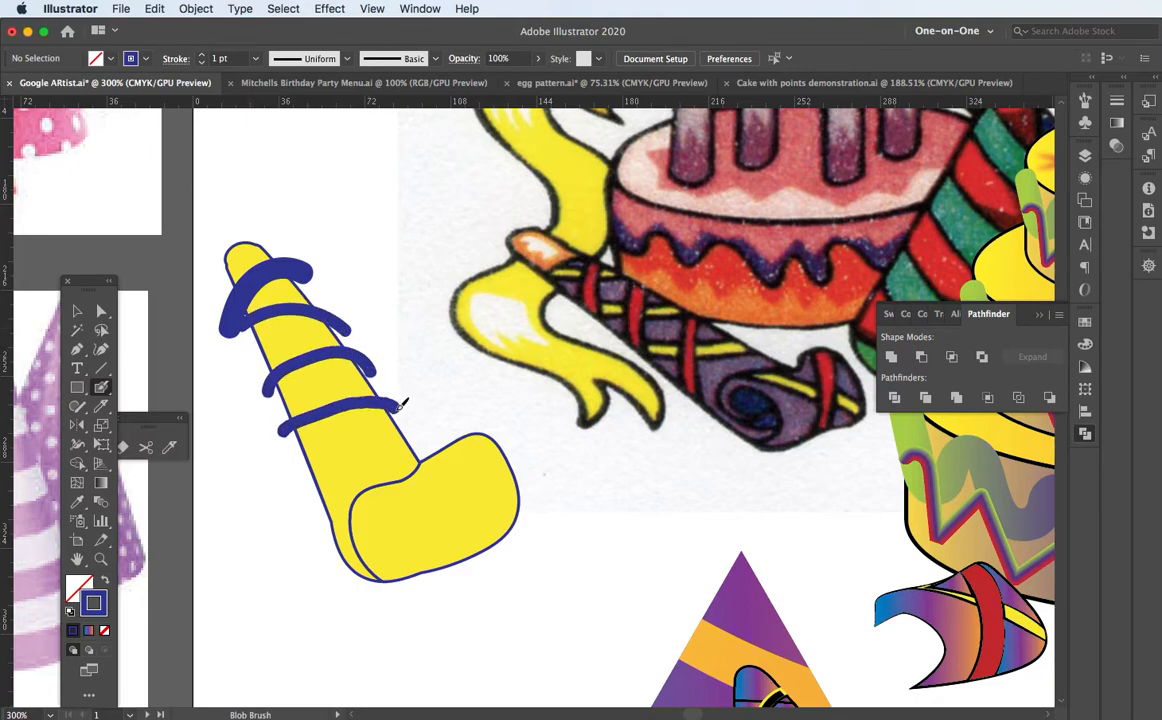
{"action": "mouse_move", "coordinate": [313, 461]}
{"action": "left_mouse_down"}
{"action": "mouse_move", "coordinate": [397, 442]}
{"action": "mouse_move", "coordinate": [424, 458]}
{"action": "left_mouse_up"}
{"action": "mouse_move", "coordinate": [306, 503]}
{"action": "left_mouse_down"}
{"action": "mouse_move", "coordinate": [367, 477]}
{"action": "mouse_move", "coordinate": [425, 495]}
{"action": "left_mouse_up"}
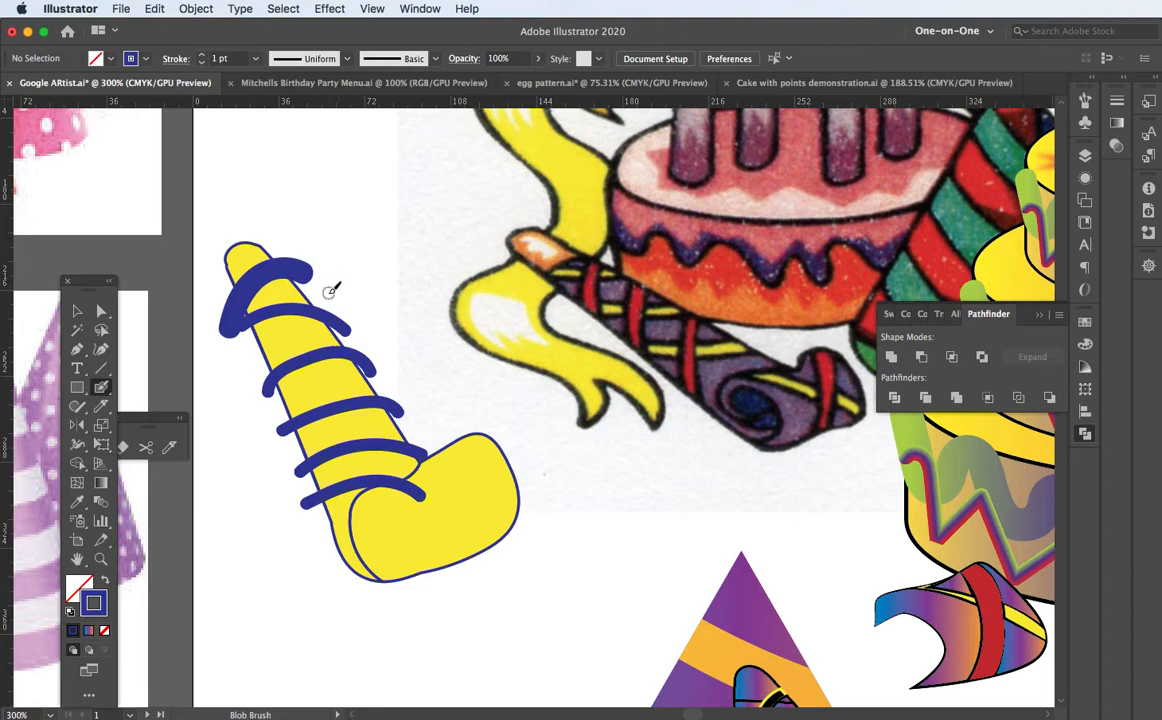
Paint five more blue Blob Brush bands down the tube, slanting the other way to crisscross the first set
{"action": "mouse_move", "coordinate": [330, 292]}
{"action": "left_mouse_down"}
{"action": "mouse_move", "coordinate": [297, 299]}
{"action": "mouse_move", "coordinate": [258, 366]}
{"action": "left_mouse_up"}
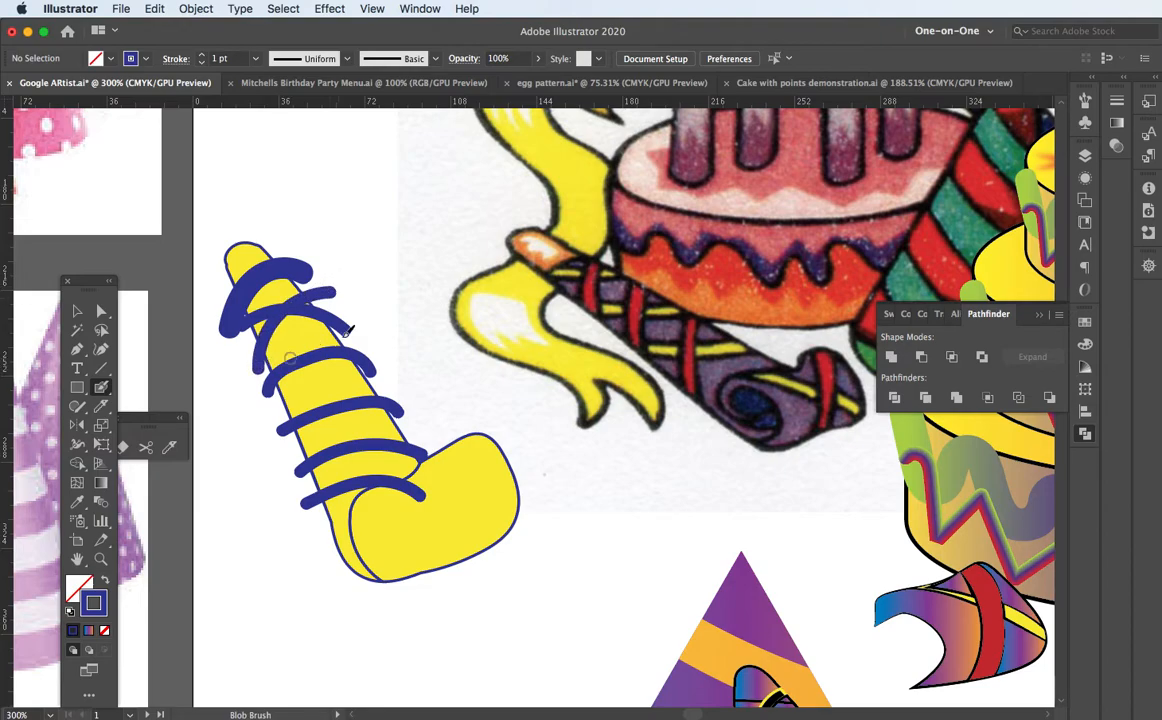
{"action": "left_click_drag", "start_coordinate": [352, 318], "coordinate": [270, 419]}
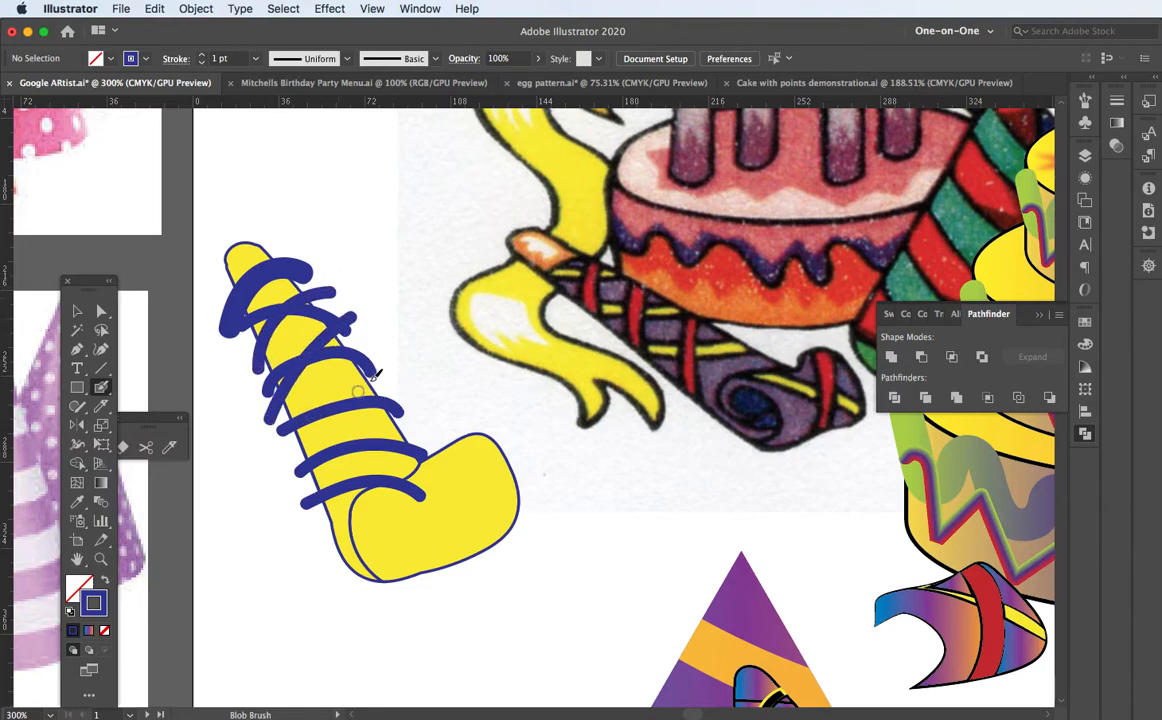
{"action": "mouse_move", "coordinate": [373, 373]}
{"action": "left_mouse_down"}
{"action": "mouse_move", "coordinate": [326, 394]}
{"action": "mouse_move", "coordinate": [287, 462]}
{"action": "left_mouse_up"}
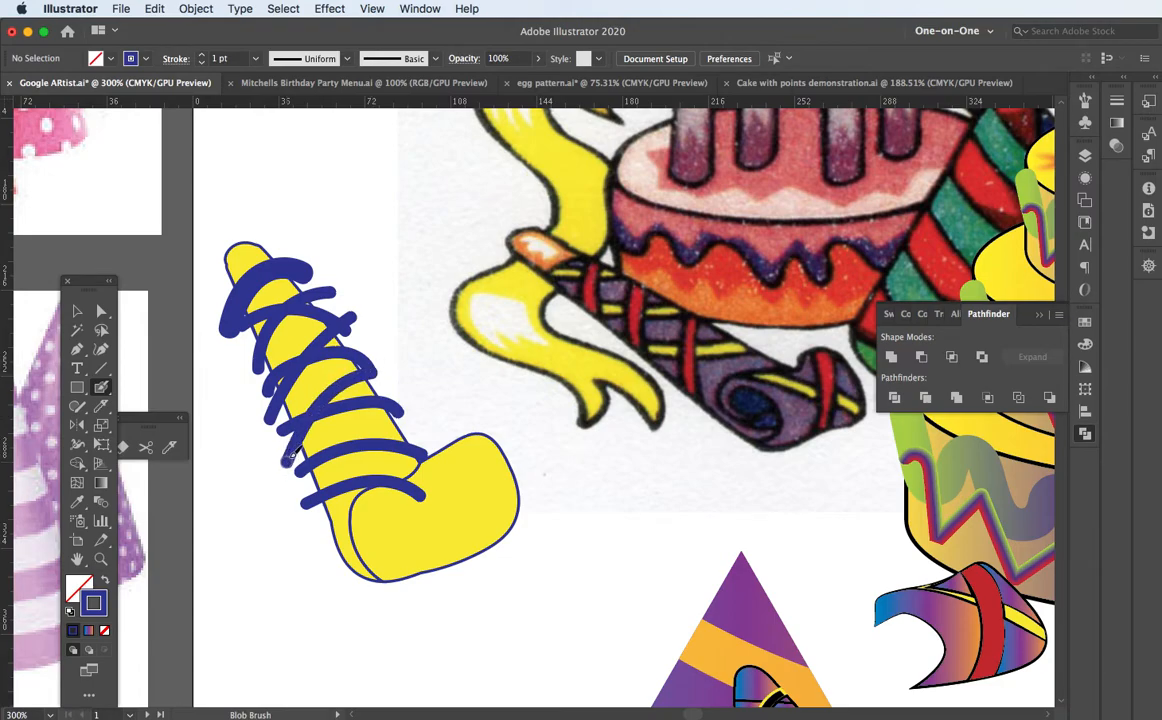
{"action": "mouse_move", "coordinate": [408, 420]}
{"action": "left_mouse_down"}
{"action": "mouse_move", "coordinate": [328, 462]}
{"action": "mouse_move", "coordinate": [290, 513]}
{"action": "left_mouse_up"}
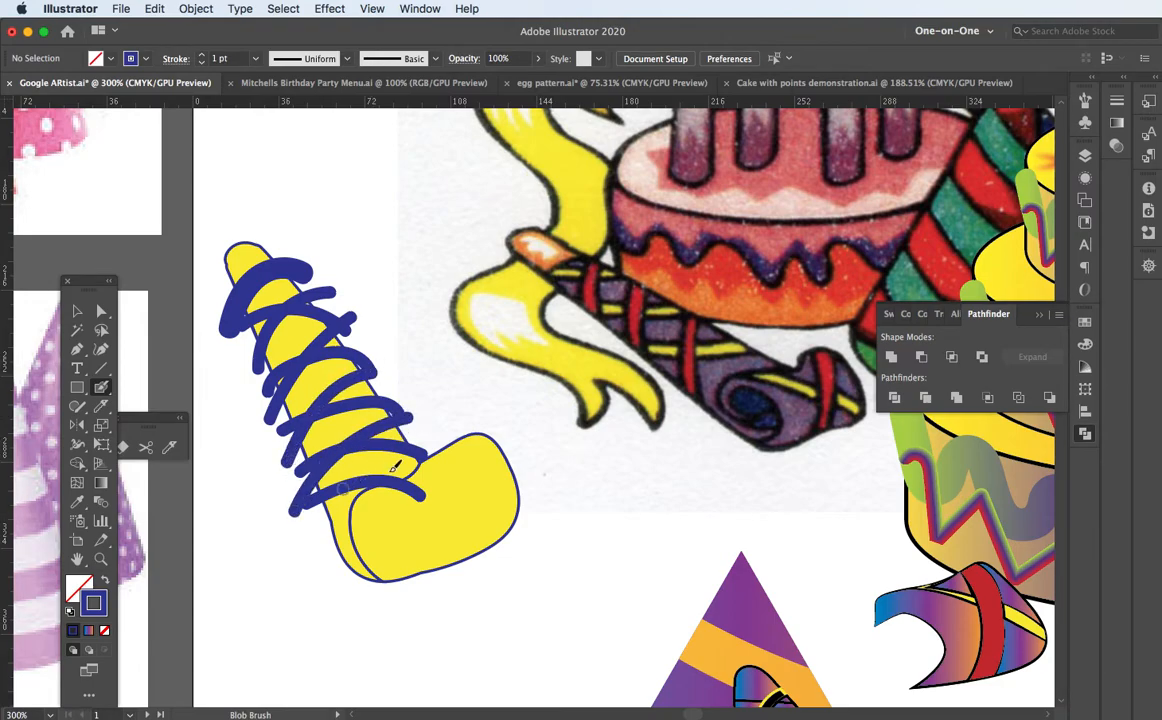
{"action": "mouse_move", "coordinate": [430, 446]}
{"action": "left_mouse_down"}
{"action": "mouse_move", "coordinate": [370, 478]}
{"action": "mouse_move", "coordinate": [316, 575]}
{"action": "left_mouse_up"}
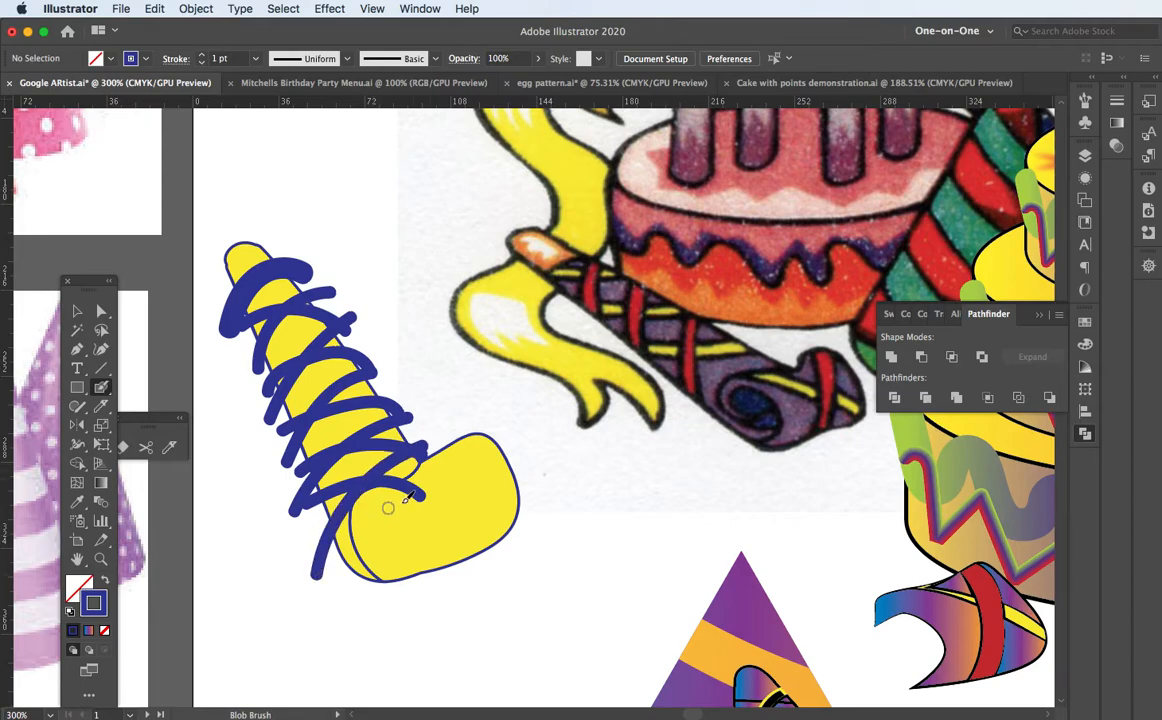
Select the tube with all its blue bands, leaving out the rolled base, and apply the Pathfinder Divide operation
{"action": "left_click", "coordinate": [77, 311]}
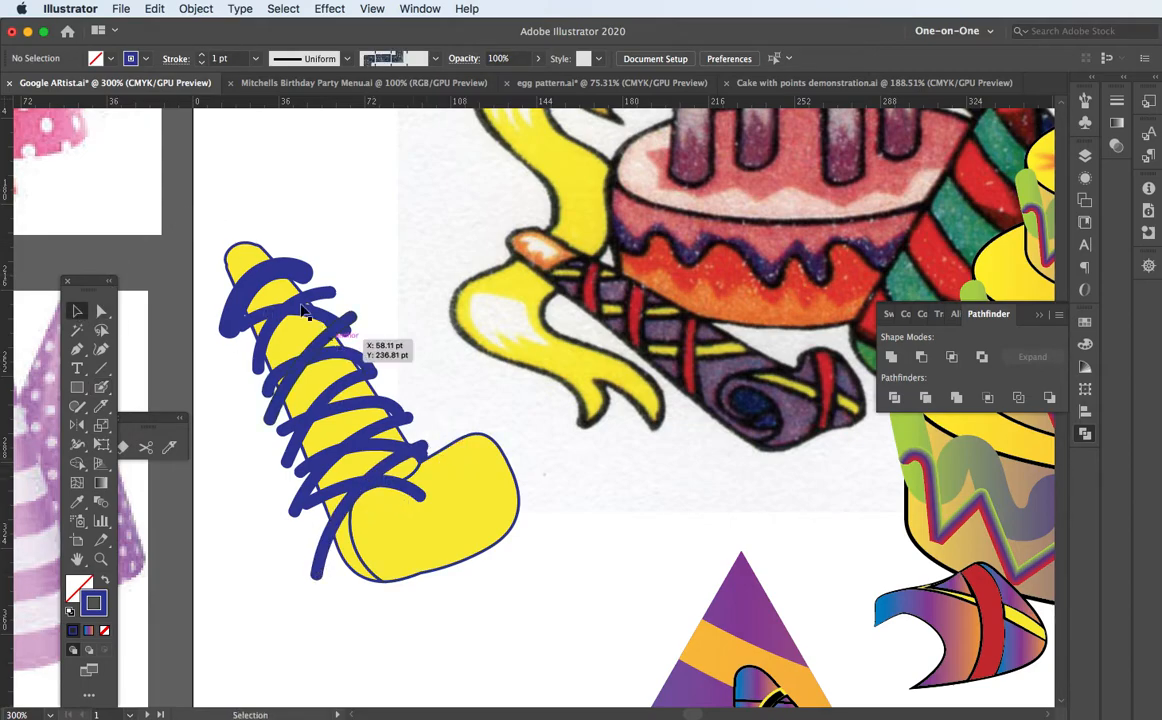
{"action": "mouse_move", "coordinate": [218, 234]}
{"action": "left_mouse_down"}
{"action": "mouse_move", "coordinate": [395, 472]}
{"action": "mouse_move", "coordinate": [441, 598]}
{"action": "mouse_move", "coordinate": [458, 589]}
{"action": "left_mouse_up"}
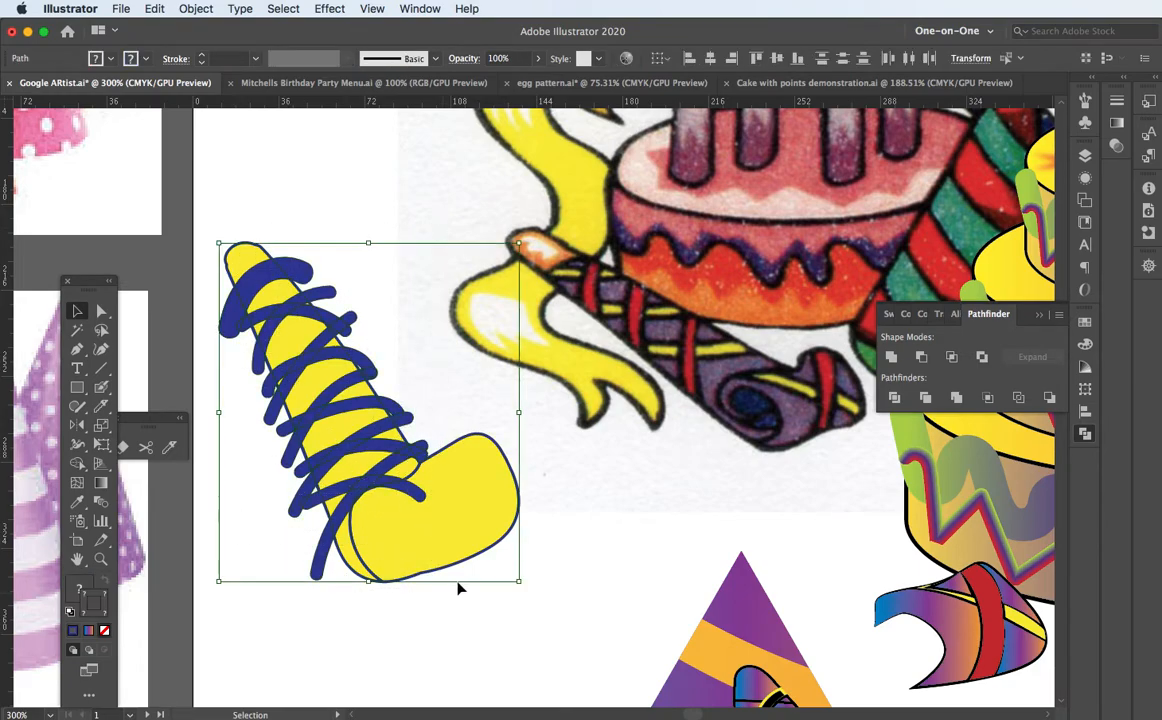
{"action": "left_click", "coordinate": [499, 512], "text": "shift"}
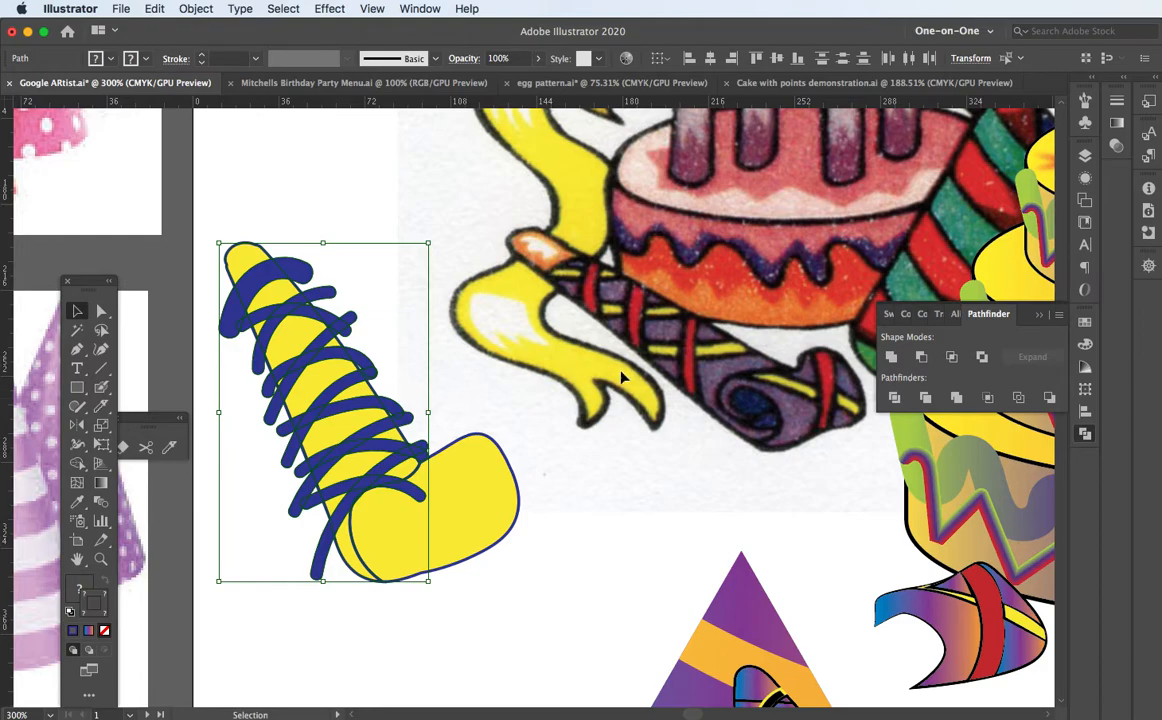
{"action": "left_click", "coordinate": [895, 399]}
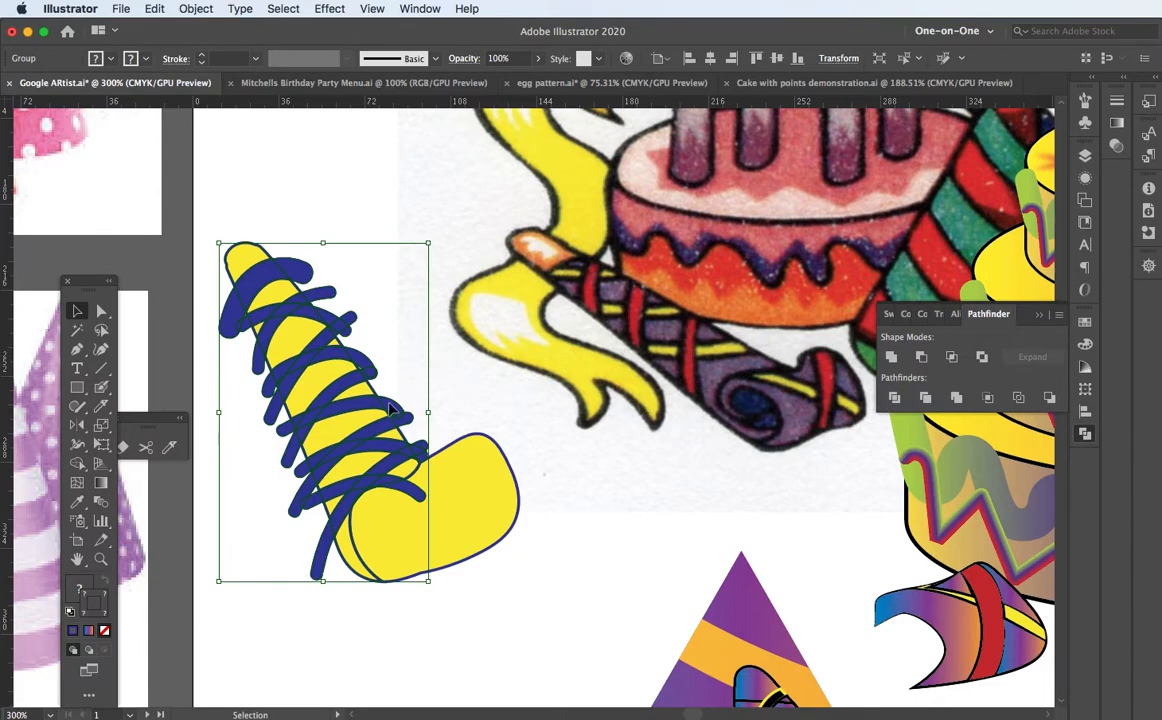
Reset the divided tube and its bands to the default white fill and black stroke
{"action": "key", "text": "super+equal"}
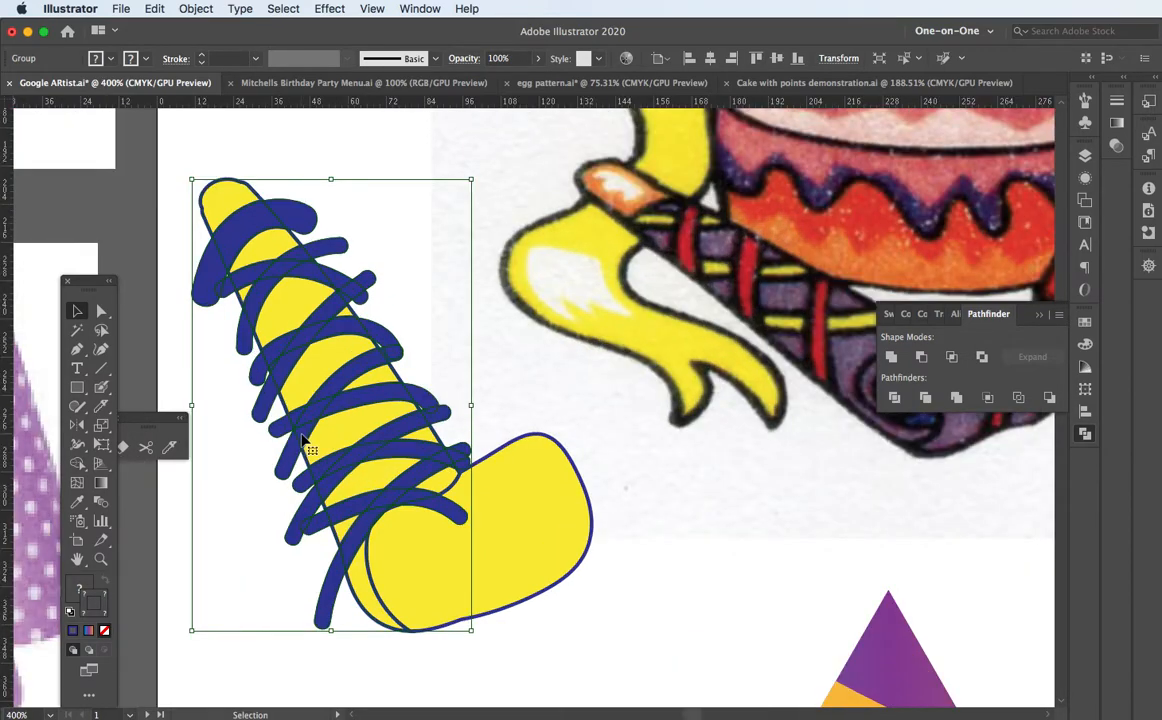
{"action": "key", "text": "d"}
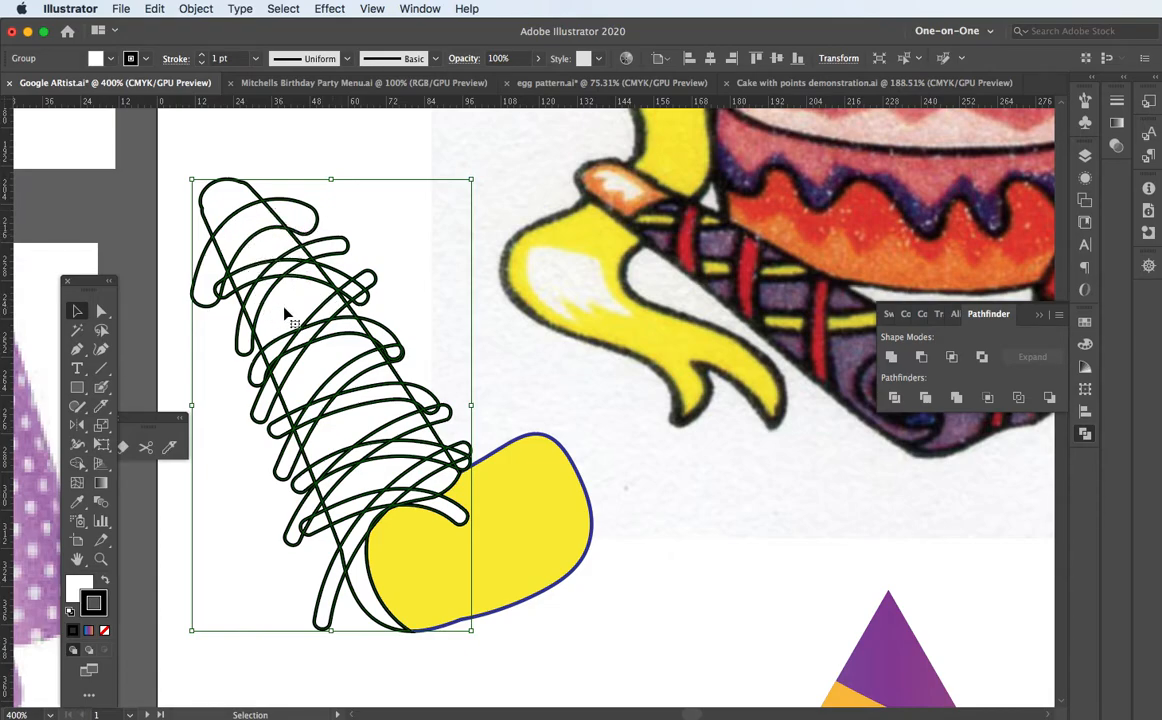
{"action": "left_click_drag", "start_coordinate": [285, 320], "coordinate": [356, 320]}
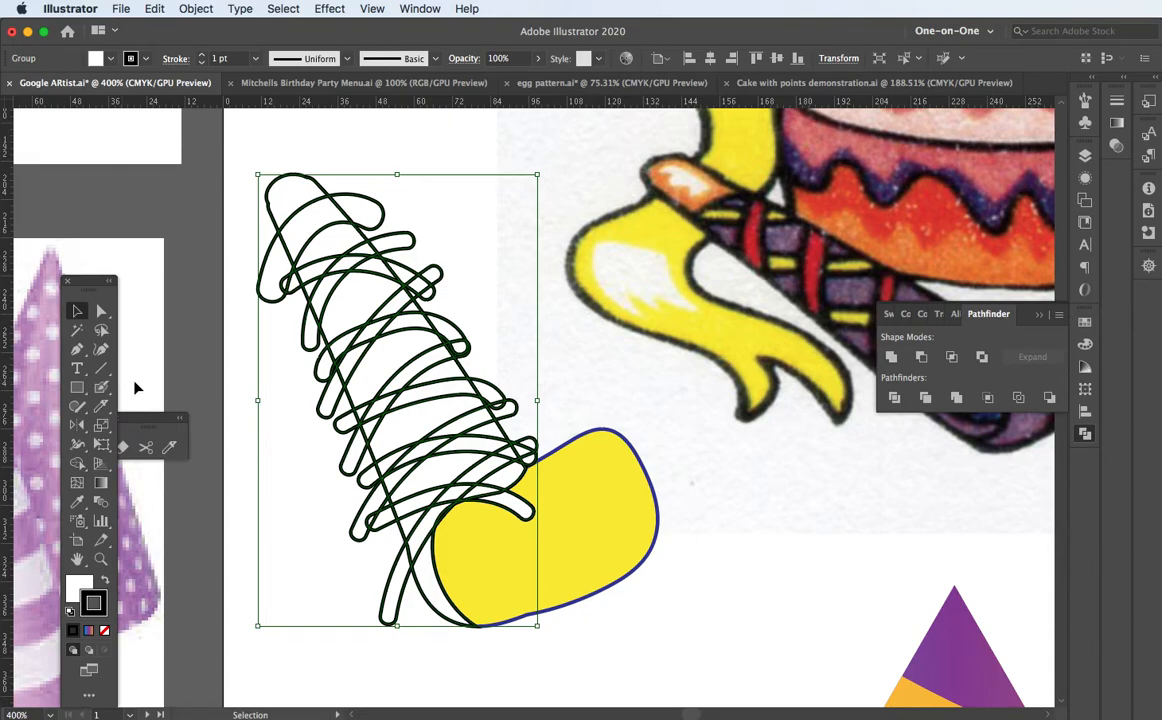
Try to clear the band ends overhanging one long edge of the tube with the Shape Builder
{"action": "key", "text": "shift+m"}
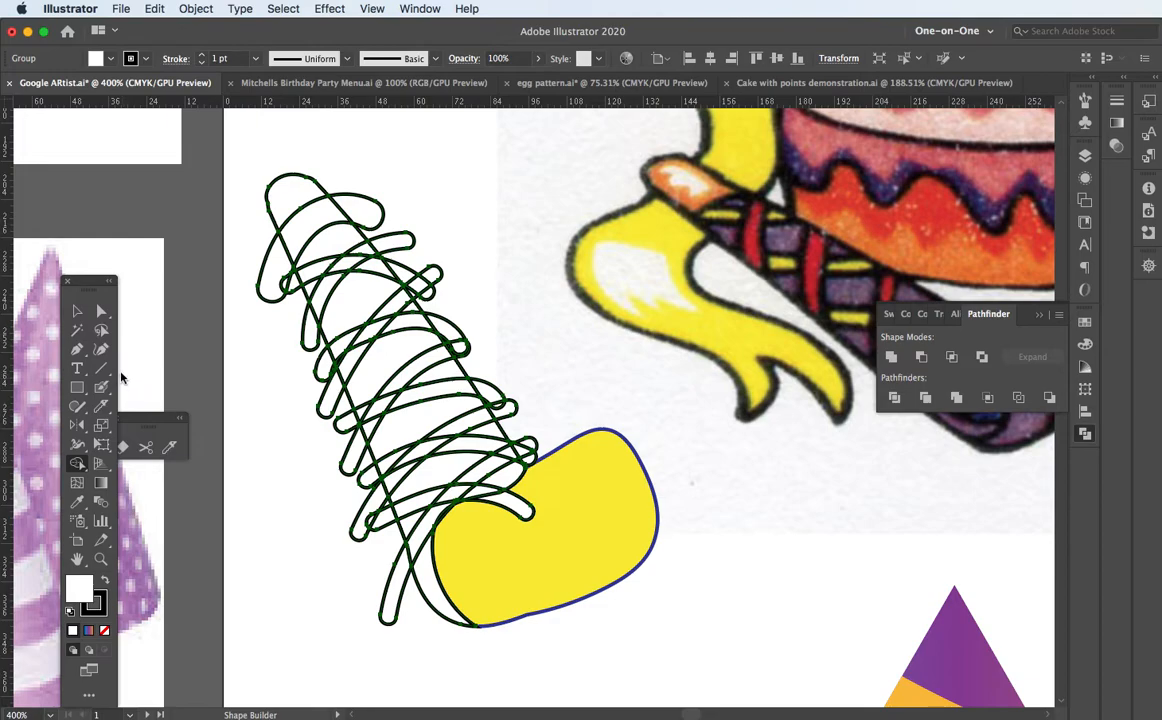
{"action": "mouse_move", "coordinate": [279, 270]}
{"action": "left_mouse_down"}
{"action": "mouse_move", "coordinate": [398, 590]}
{"action": "mouse_move", "coordinate": [366, 586]}
{"action": "left_mouse_up"}
{"action": "key", "text": "v"}
{"action": "left_click", "coordinate": [241, 524]}
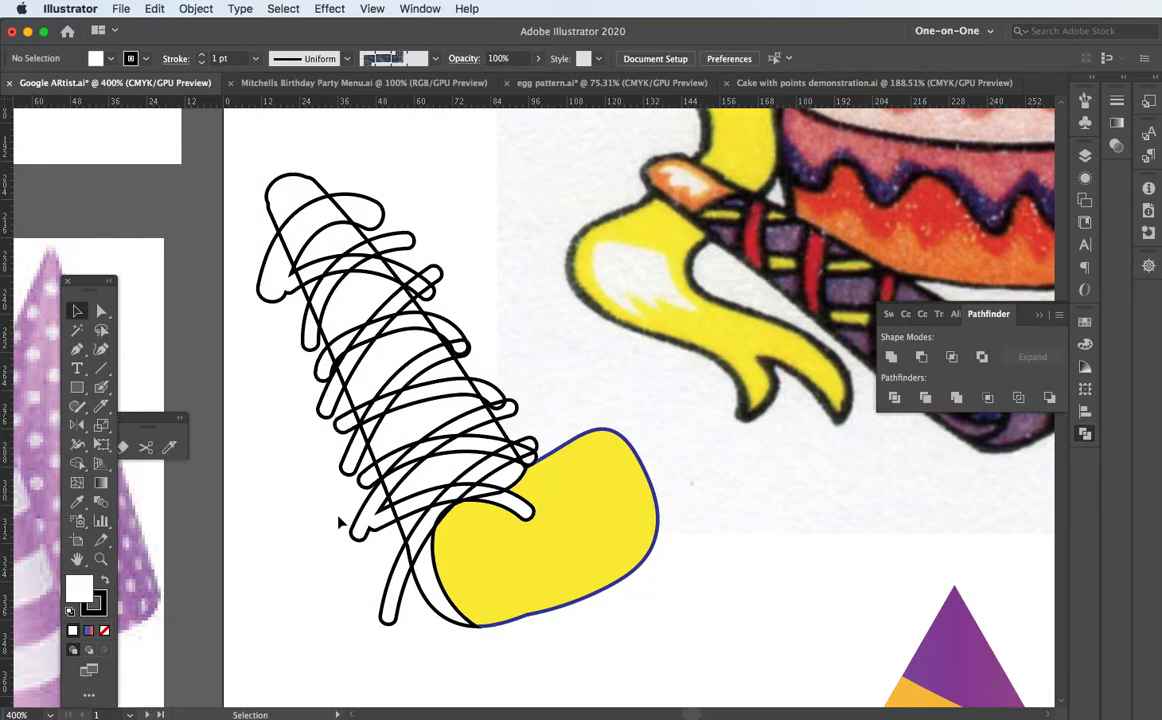
{"action": "left_click", "coordinate": [357, 536]}
{"action": "key", "text": "a"}
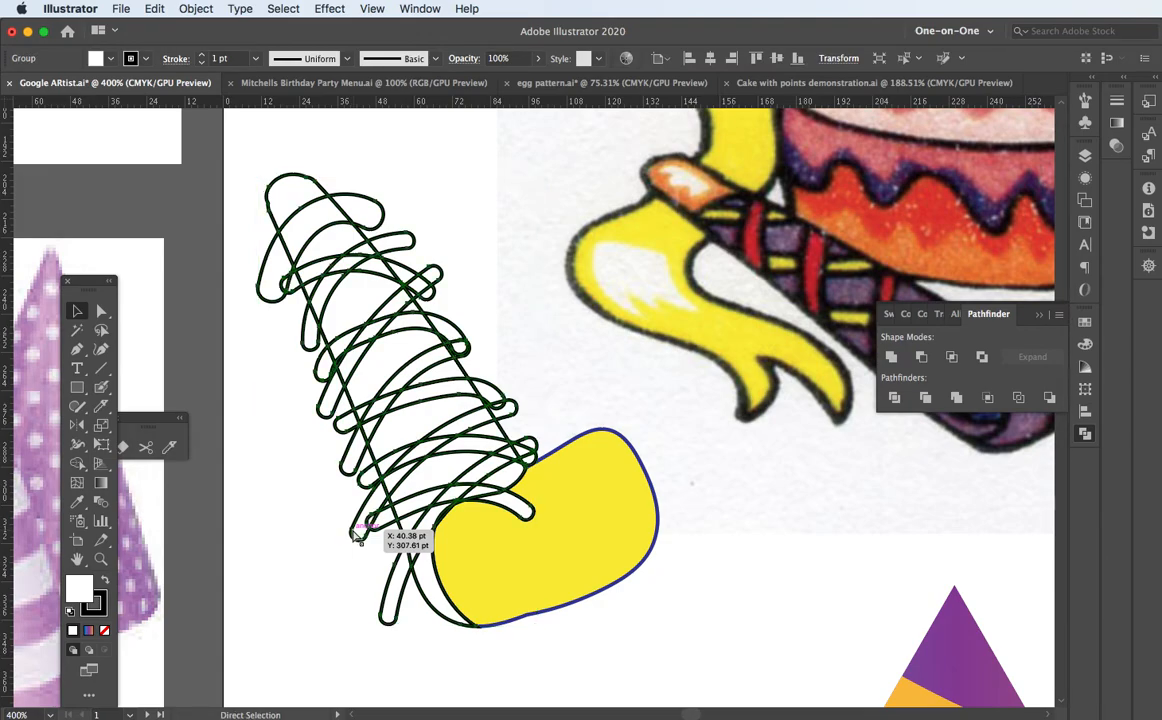
{"action": "key", "text": "v"}
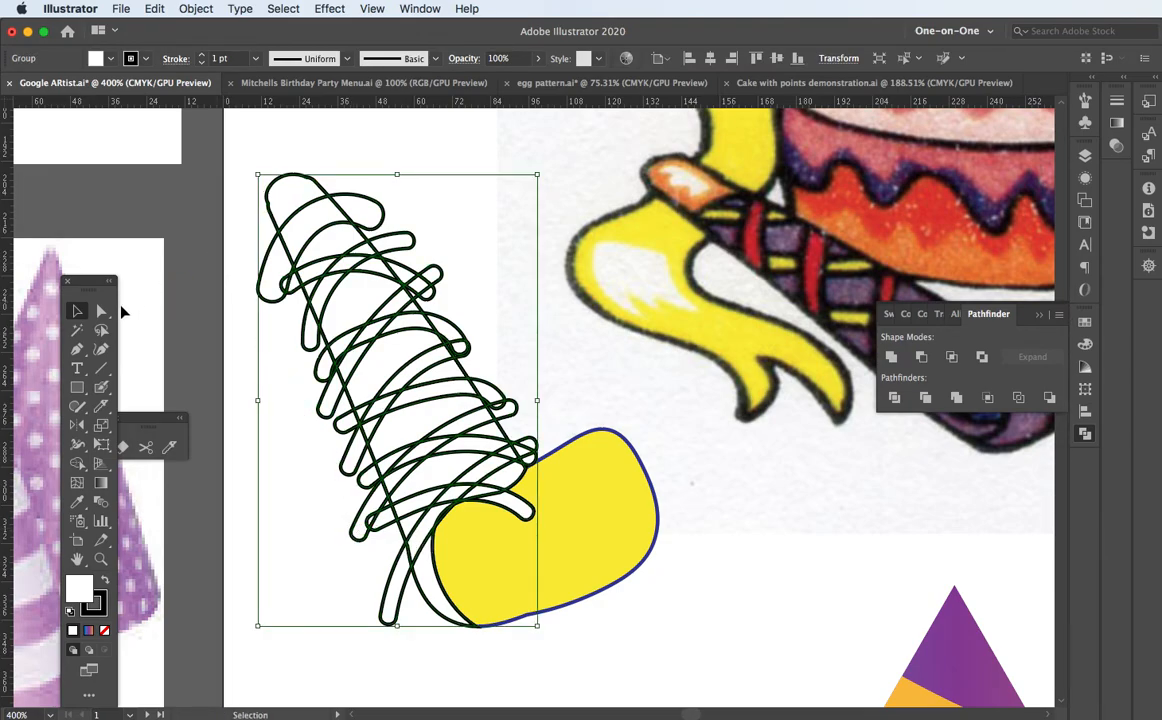
Select and delete the band ends that stick out past the tube's outer long edge, away from the reference picture
{"action": "key", "text": "a"}
{"action": "left_click", "coordinate": [214, 220]}
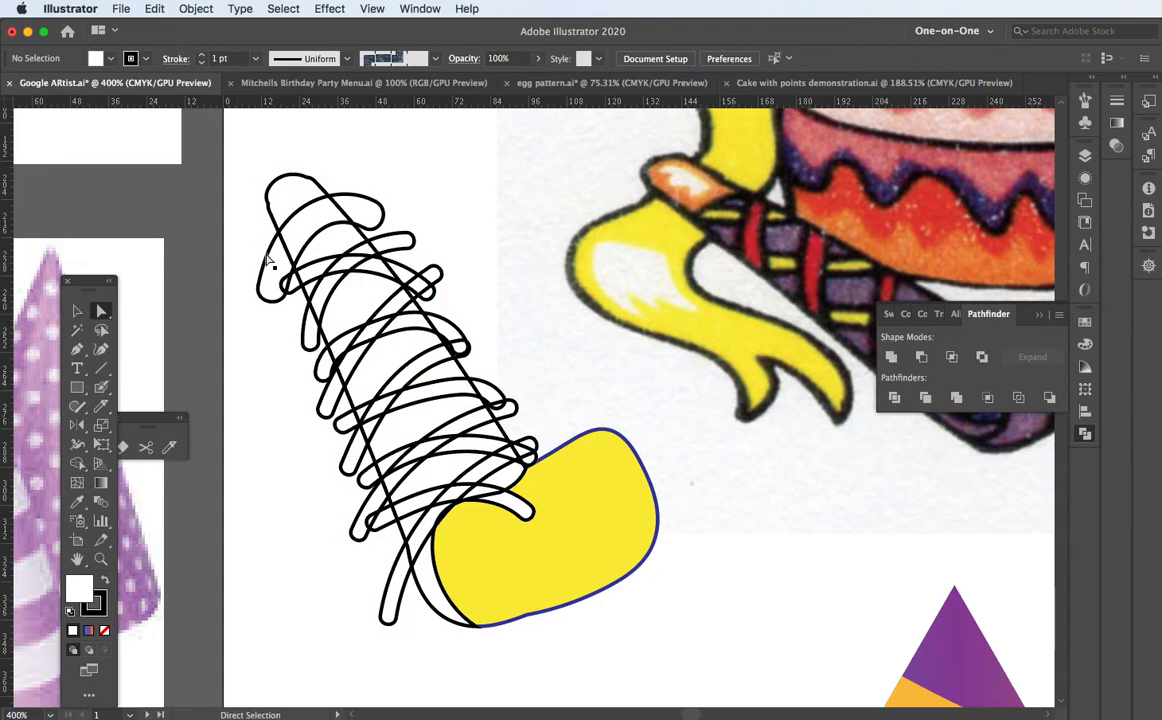
{"action": "left_click", "coordinate": [277, 268]}
{"action": "key", "text": "Delete"}
{"action": "left_click", "coordinate": [101, 330]}
{"action": "mouse_move", "coordinate": [236, 276]}
{"action": "left_mouse_down"}
{"action": "mouse_move", "coordinate": [276, 272]}
{"action": "mouse_move", "coordinate": [297, 302]}
{"action": "mouse_move", "coordinate": [400, 581]}
{"action": "mouse_move", "coordinate": [392, 634]}
{"action": "mouse_move", "coordinate": [356, 622]}
{"action": "mouse_move", "coordinate": [317, 532]}
{"action": "left_mouse_up"}
{"action": "key", "text": "Delete"}
{"action": "left_click", "coordinate": [334, 414]}
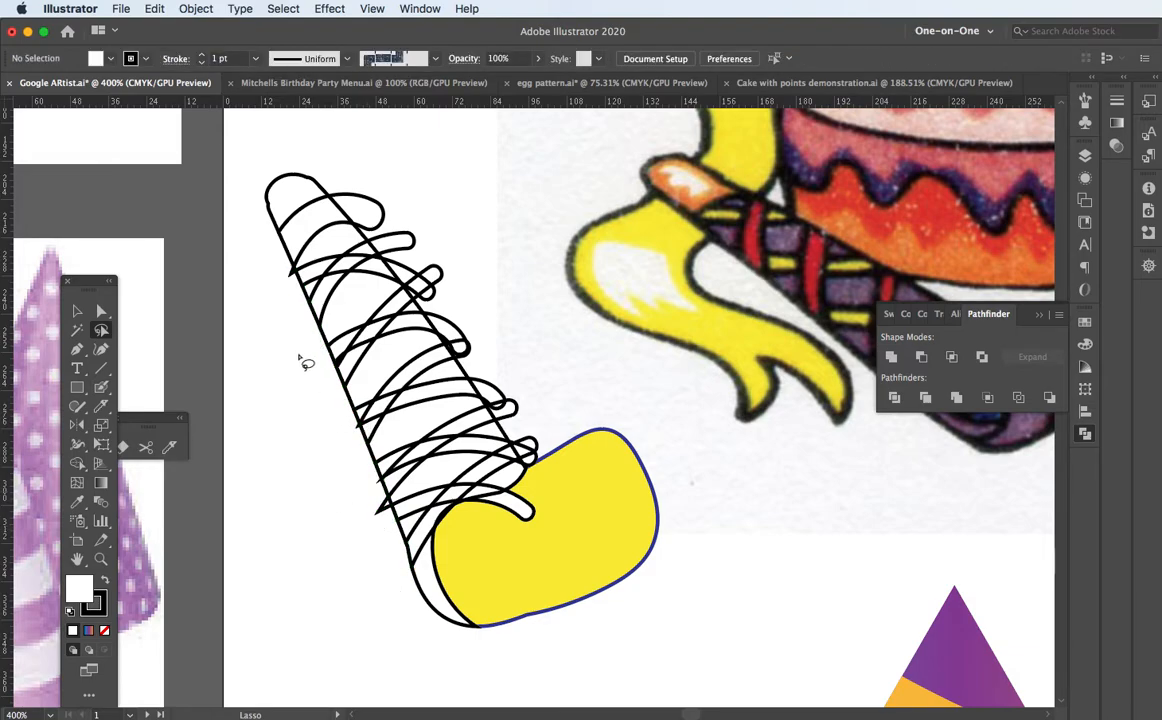
Try to lasso and delete the band ends overhanging the tube's edge nearest the reference picture, and undo the deletion
{"action": "mouse_move", "coordinate": [368, 182]}
{"action": "left_mouse_down"}
{"action": "mouse_move", "coordinate": [468, 360]}
{"action": "mouse_move", "coordinate": [462, 352]}
{"action": "left_mouse_up"}
{"action": "left_click", "coordinate": [467, 267]}
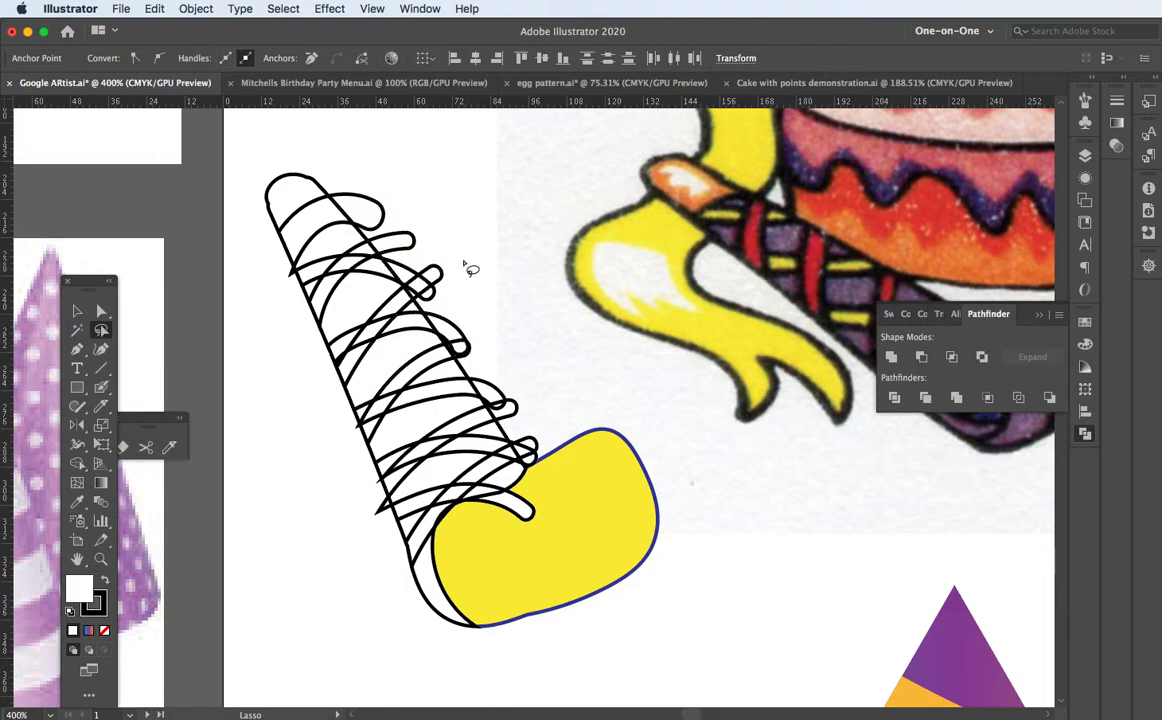
{"action": "mouse_move", "coordinate": [404, 180]}
{"action": "left_mouse_down"}
{"action": "mouse_move", "coordinate": [386, 225]}
{"action": "mouse_move", "coordinate": [410, 287]}
{"action": "mouse_move", "coordinate": [447, 325]}
{"action": "mouse_move", "coordinate": [508, 437]}
{"action": "mouse_move", "coordinate": [541, 465]}
{"action": "mouse_move", "coordinate": [566, 456]}
{"action": "mouse_move", "coordinate": [553, 328]}
{"action": "mouse_move", "coordinate": [449, 164]}
{"action": "left_mouse_up"}
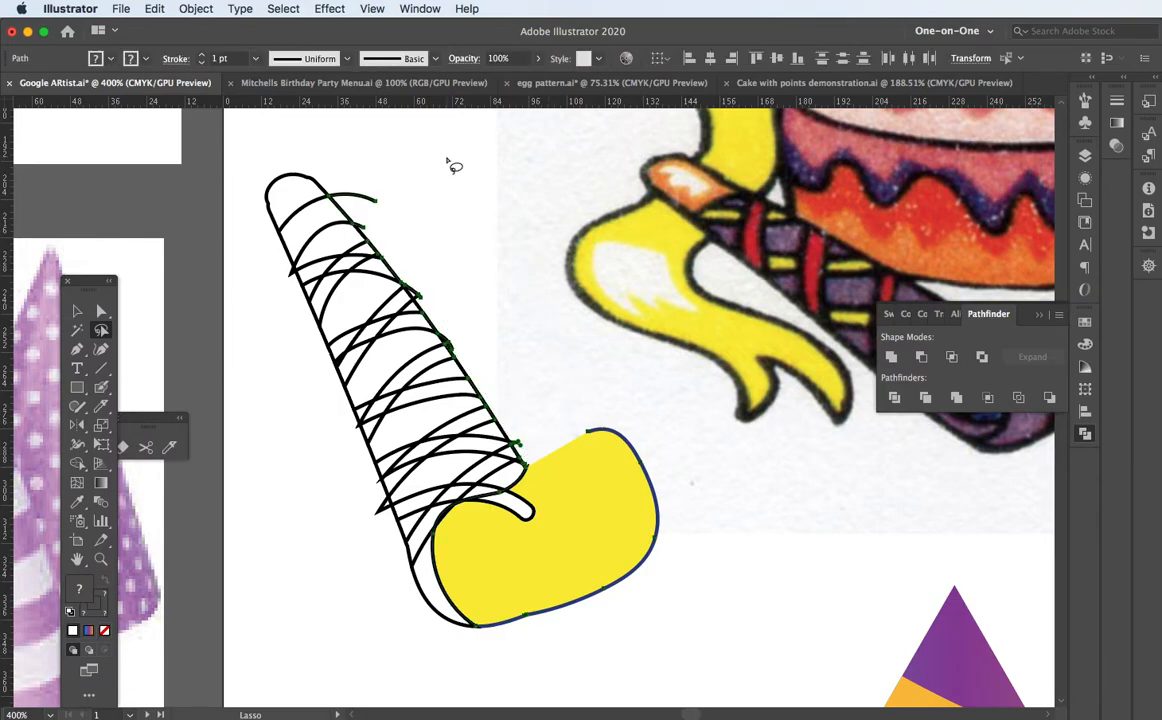
{"action": "key", "text": "Delete"}
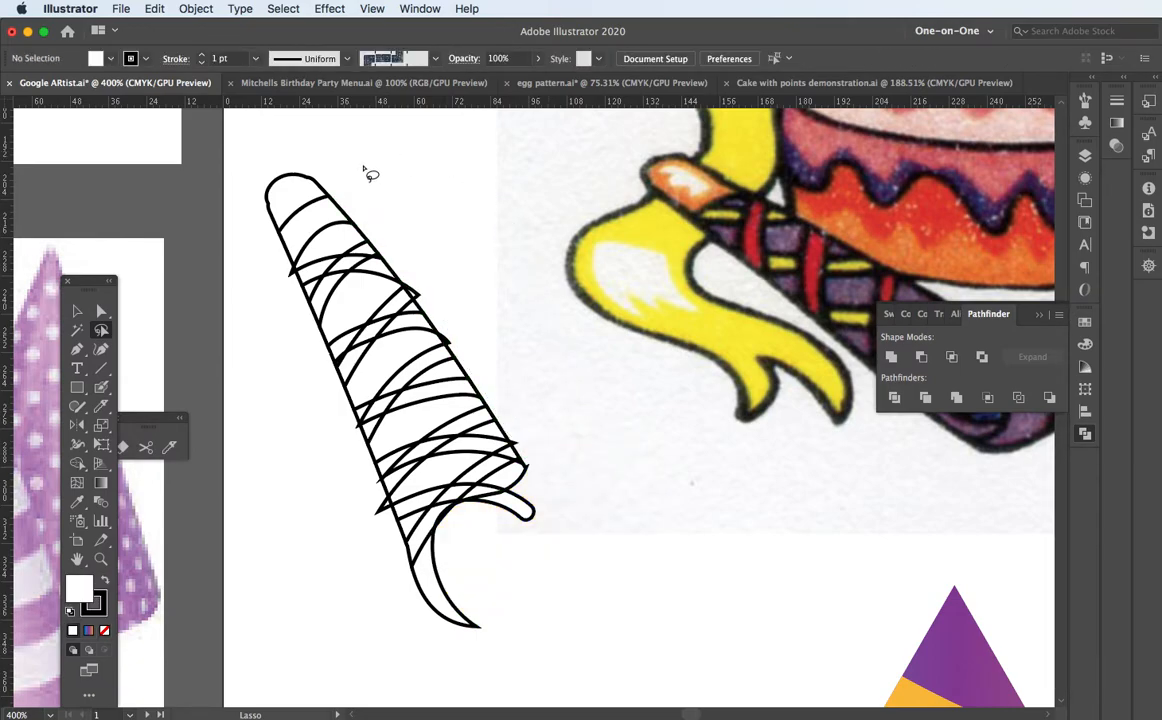
{"action": "key", "text": "super+z"}
{"action": "key", "text": "v"}
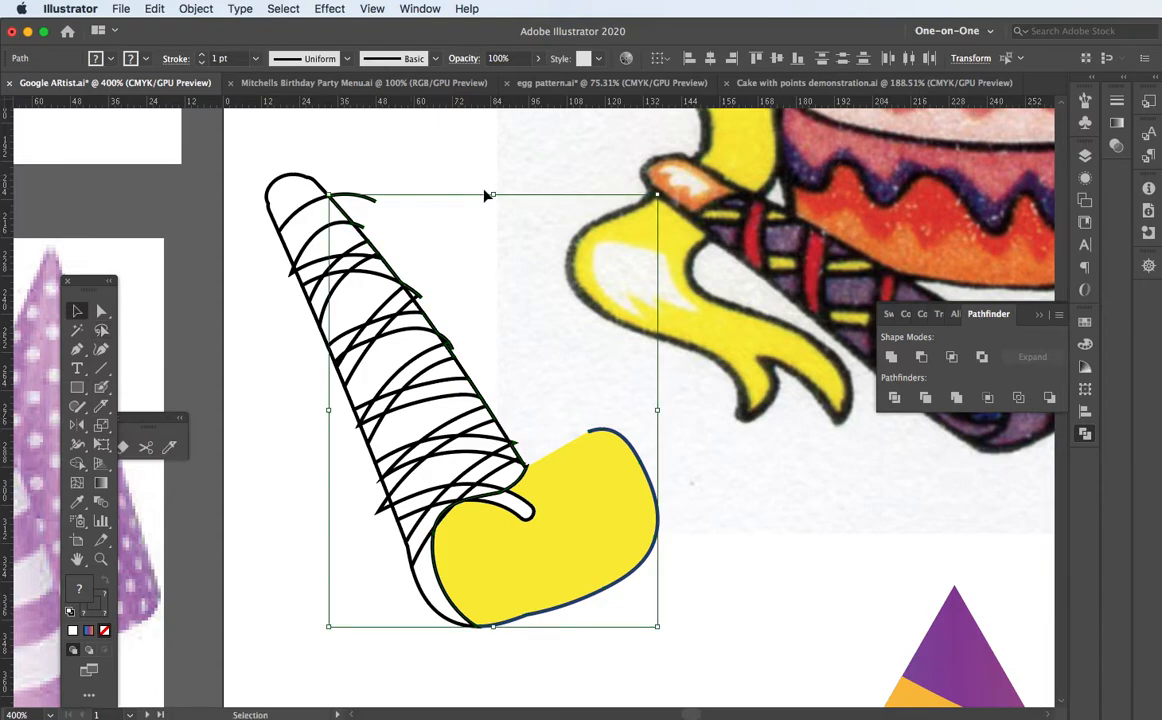
{"action": "key", "text": "super+z"}
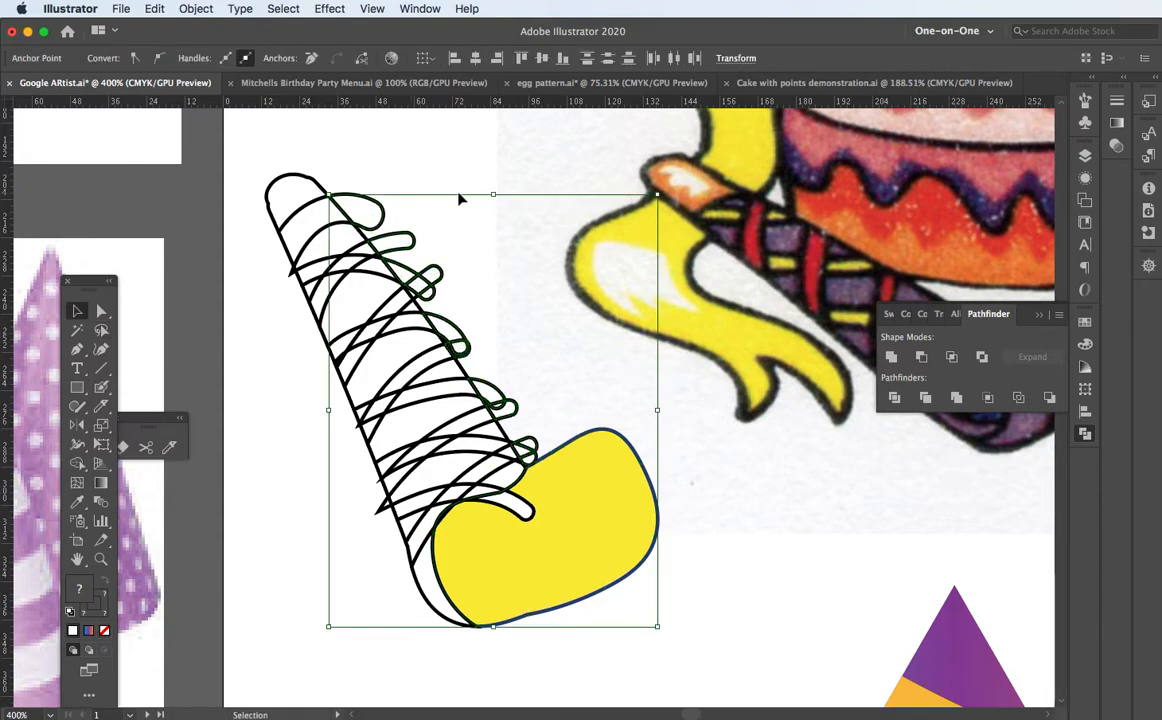
Lasso and delete the band ends protruding past the tube's edge nearest the reference picture, keeping the yellow rolled base intact
{"action": "left_click", "coordinate": [460, 191]}
{"action": "left_click", "coordinate": [636, 540]}
{"action": "key", "text": "a"}
{"action": "left_click", "coordinate": [499, 360]}
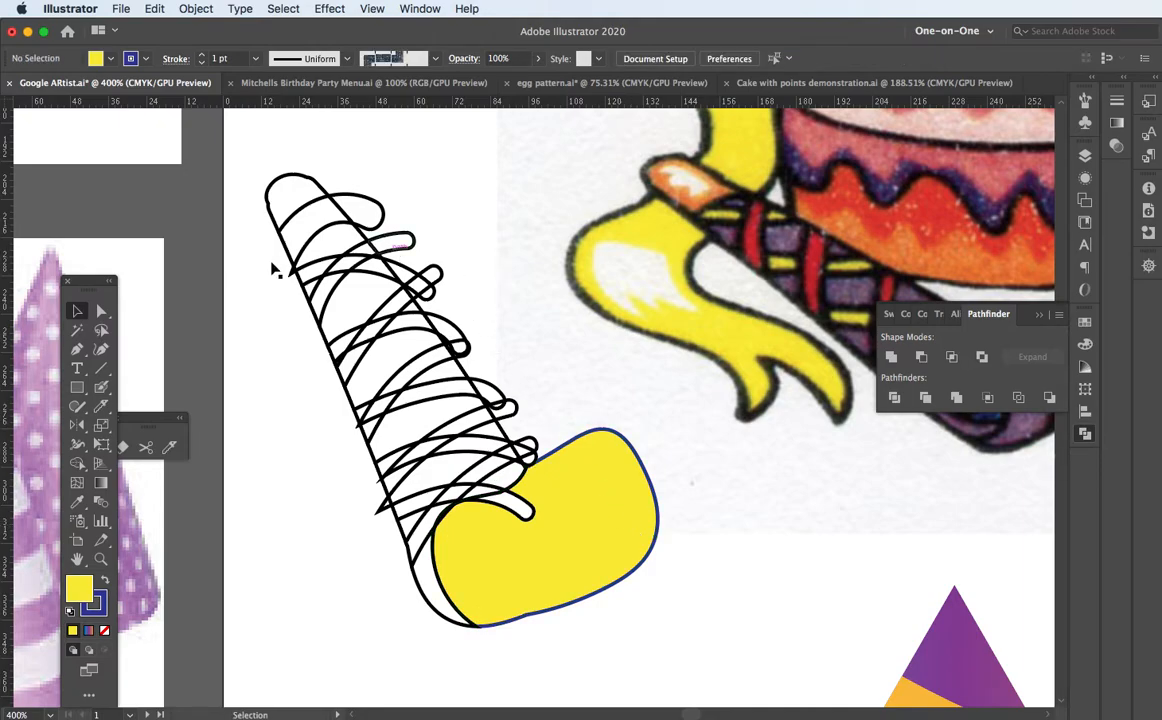
{"action": "left_click", "coordinate": [101, 331]}
{"action": "mouse_move", "coordinate": [366, 189]}
{"action": "left_mouse_down"}
{"action": "mouse_move", "coordinate": [545, 476]}
{"action": "mouse_move", "coordinate": [570, 448]}
{"action": "mouse_move", "coordinate": [517, 323]}
{"action": "mouse_move", "coordinate": [379, 147]}
{"action": "left_mouse_up"}
{"action": "key", "text": "Delete"}
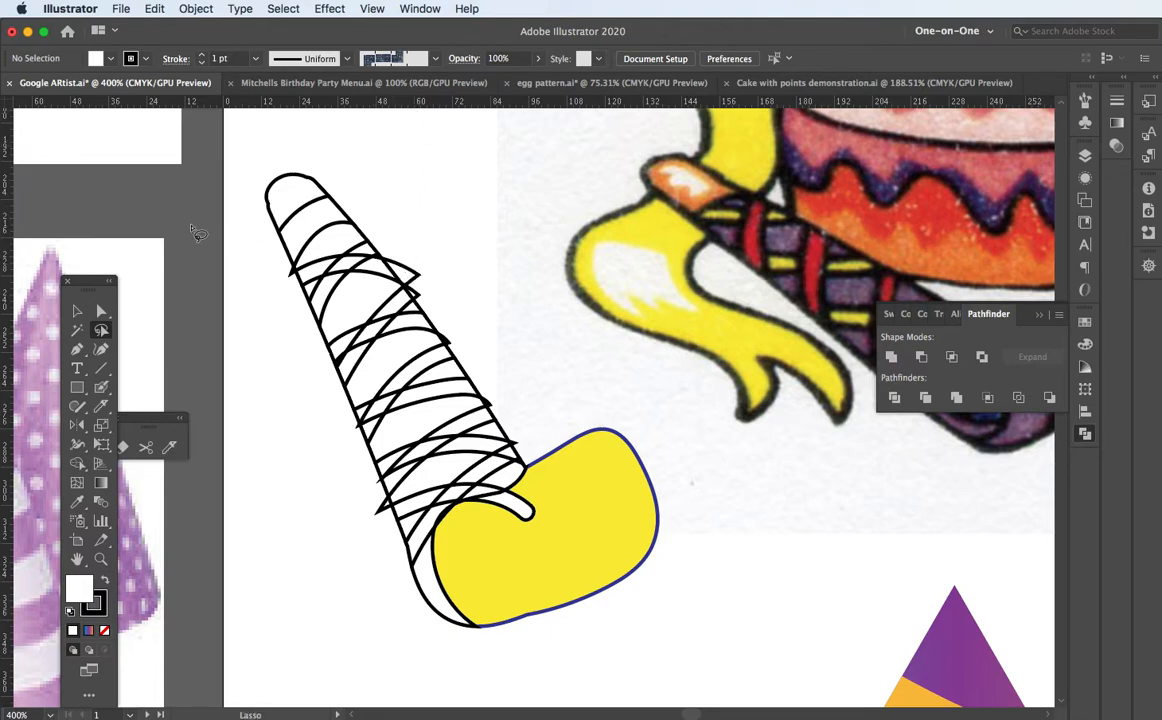
Select the tube group and merge the cut segments of five bands with the Shape Builder, working from tip to base
{"action": "left_click", "coordinate": [79, 312]}
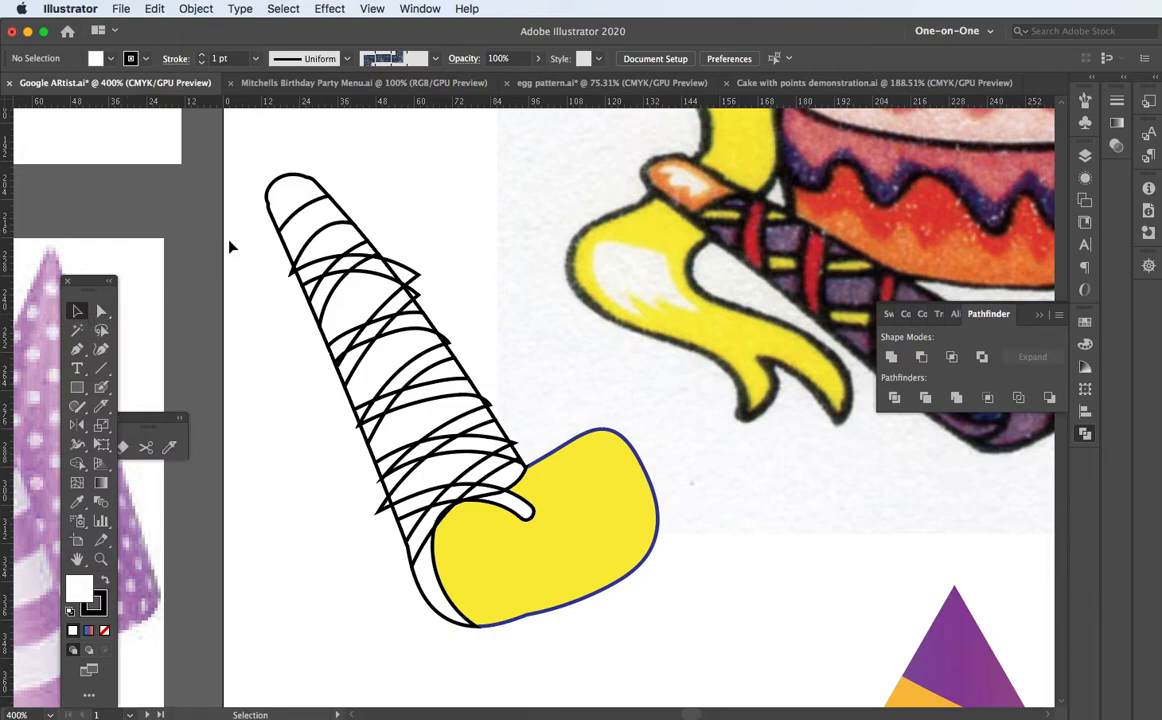
{"action": "mouse_move", "coordinate": [236, 160]}
{"action": "left_mouse_down"}
{"action": "mouse_move", "coordinate": [445, 428]}
{"action": "mouse_move", "coordinate": [532, 566]}
{"action": "left_mouse_up"}
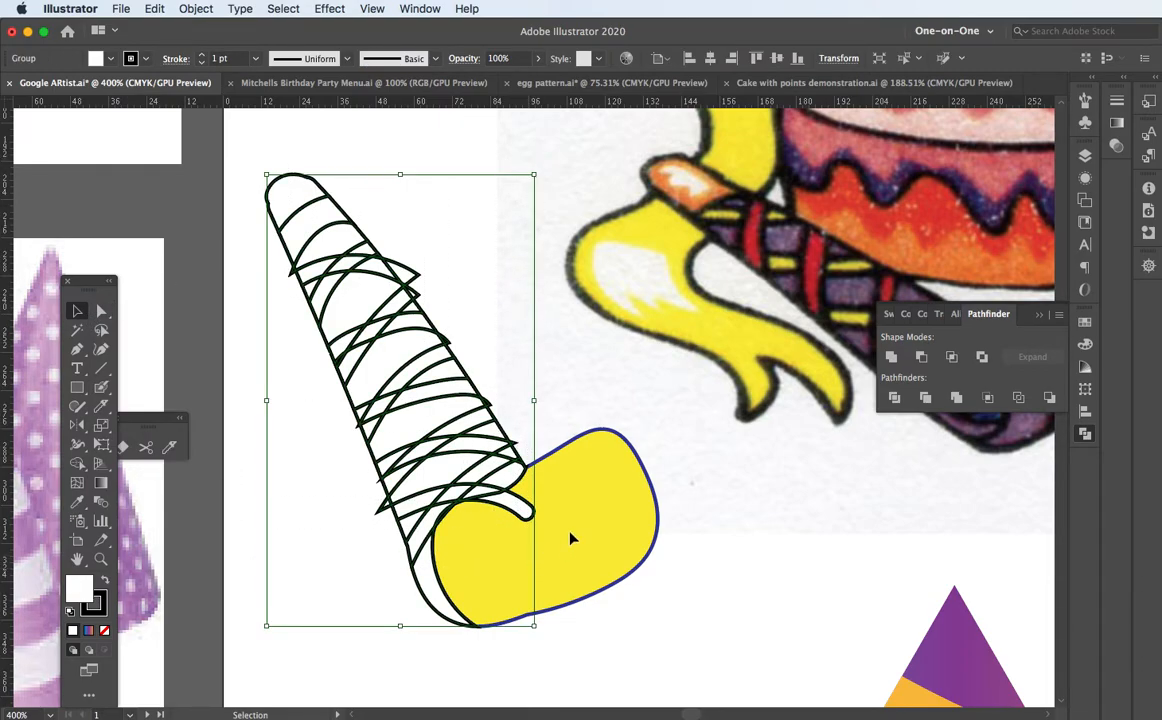
{"action": "key", "text": "shift+m"}
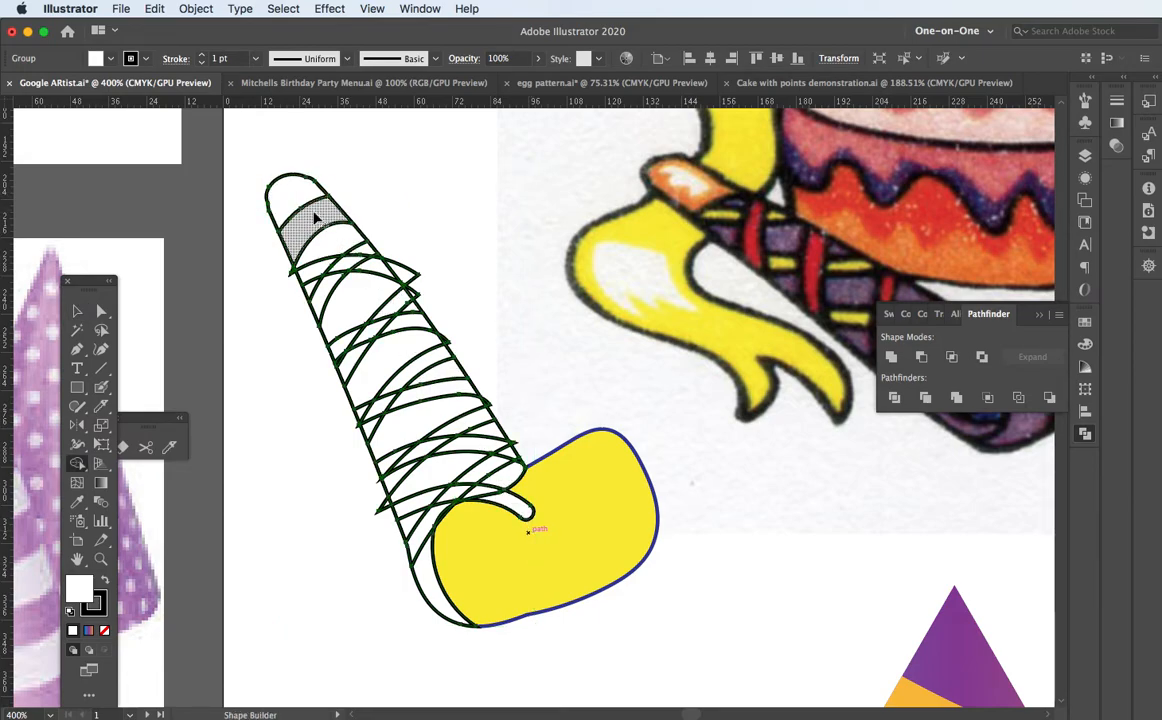
{"action": "left_click", "coordinate": [300, 209]}
{"action": "left_click_drag", "start_coordinate": [321, 263], "coordinate": [386, 268]}
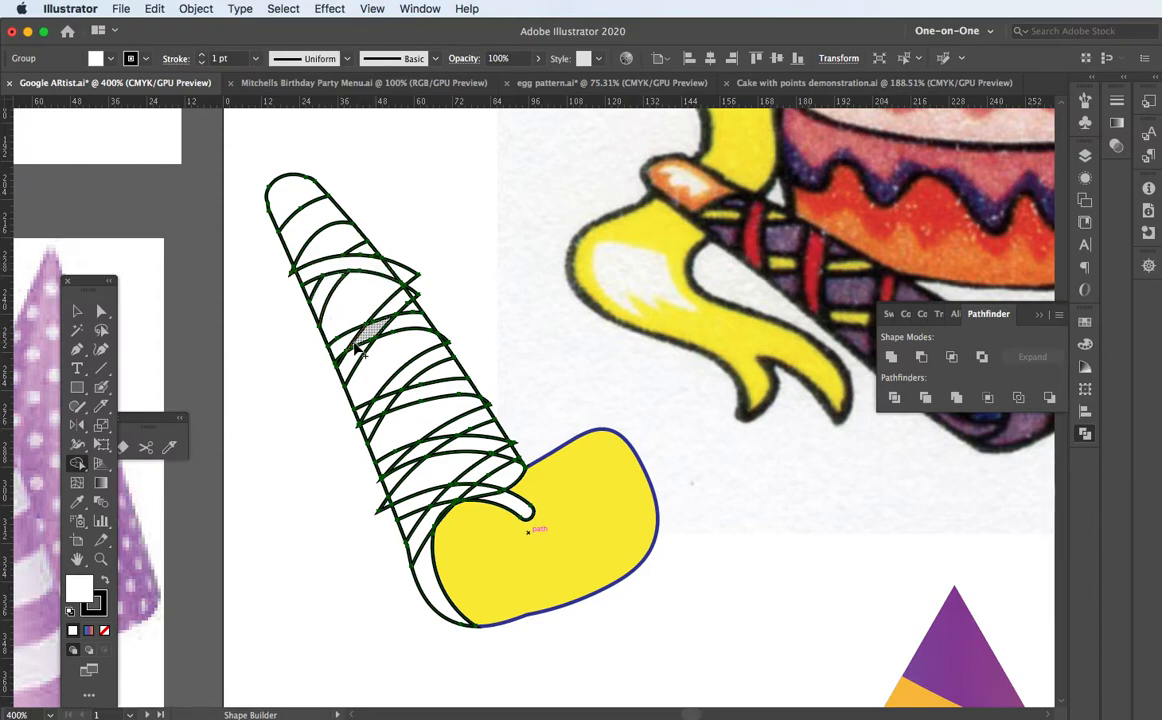
{"action": "left_click_drag", "start_coordinate": [342, 347], "coordinate": [418, 326]}
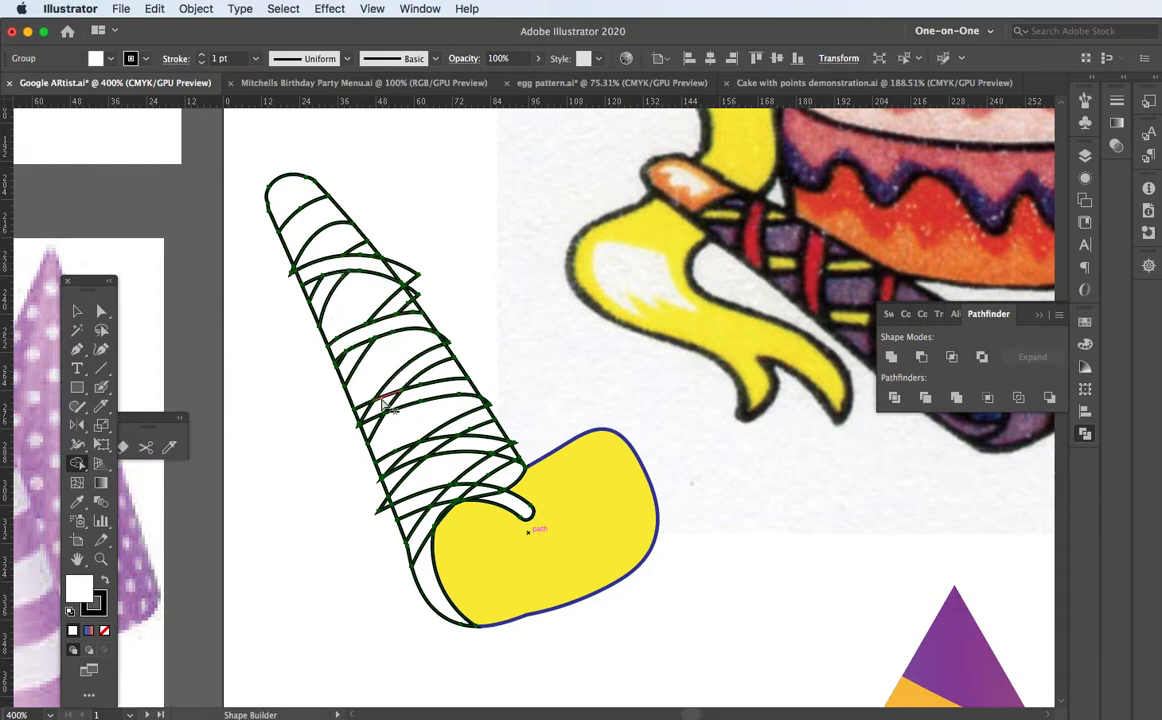
{"action": "left_click_drag", "start_coordinate": [368, 414], "coordinate": [432, 398]}
{"action": "left_click_drag", "start_coordinate": [384, 462], "coordinate": [460, 453]}
{"action": "left_click_drag", "start_coordinate": [392, 507], "coordinate": [498, 484]}
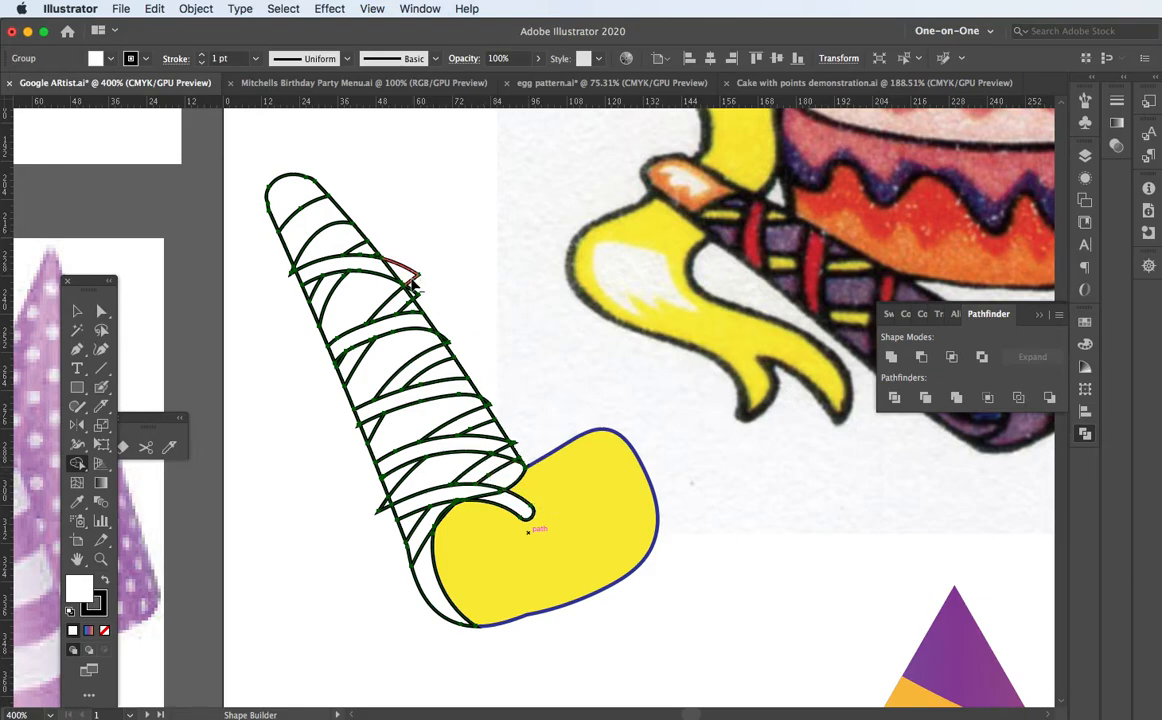
Remove the leftover band spikes protruding beyond the tube's edges with the Shape Builder
{"action": "left_click", "coordinate": [411, 282], "text": "alt"}
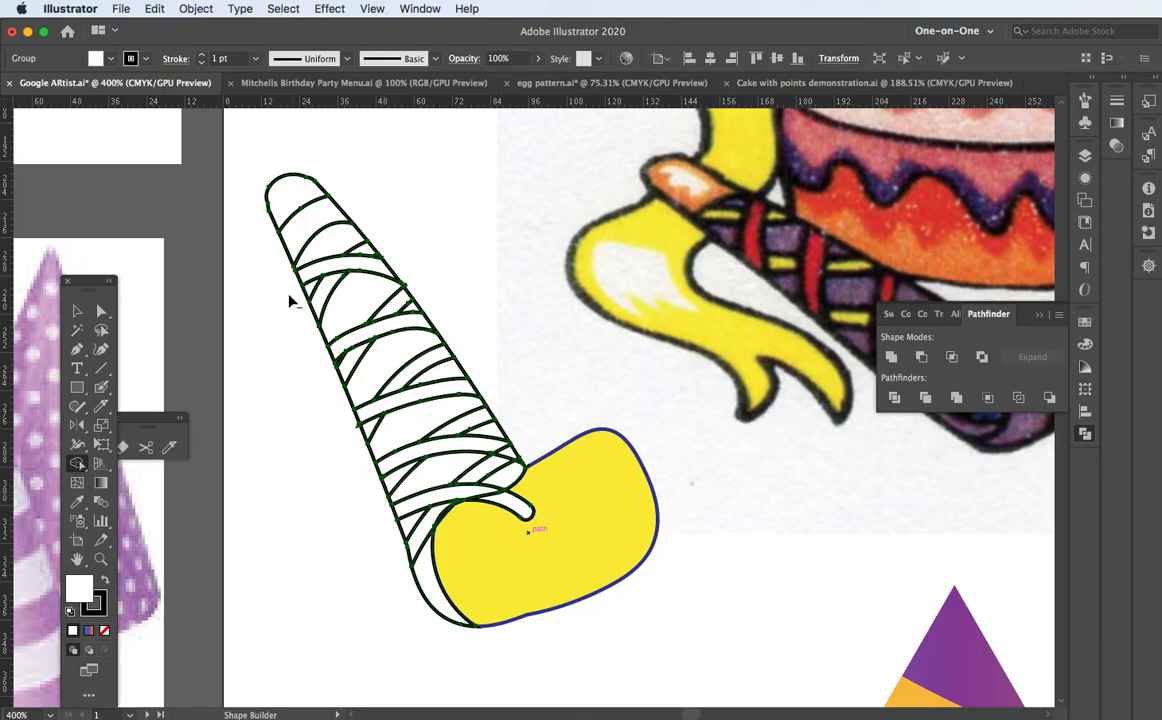
{"action": "left_click", "coordinate": [99, 313]}
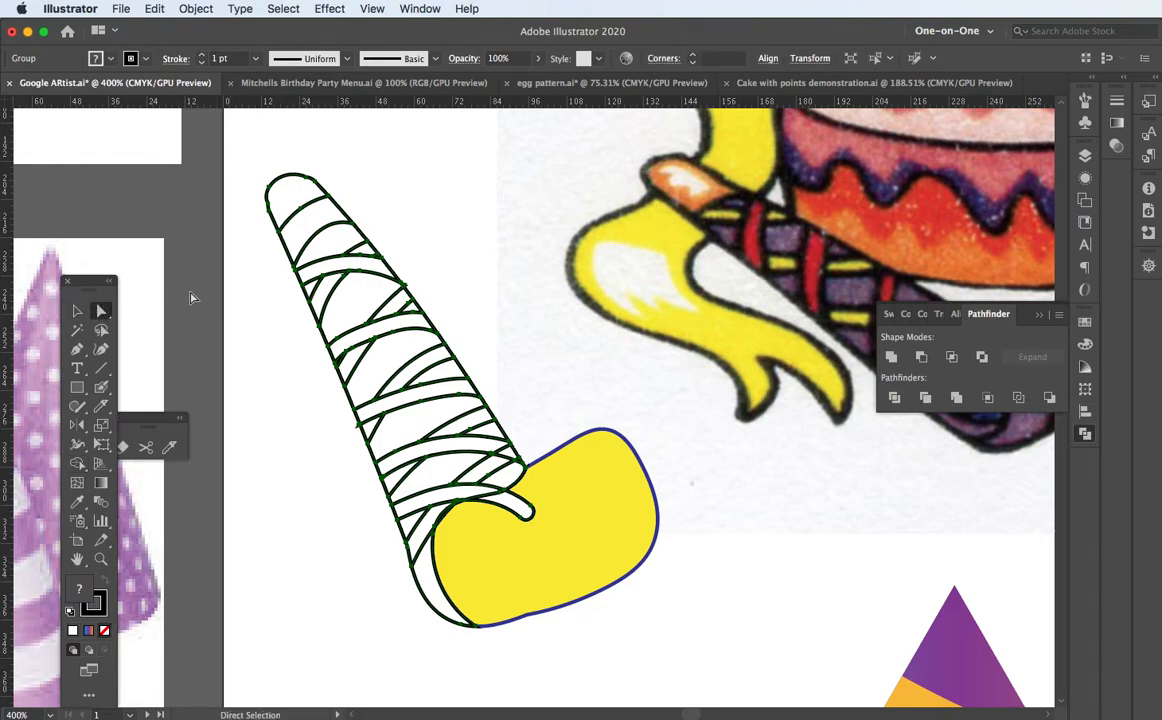
{"action": "key", "text": "v"}
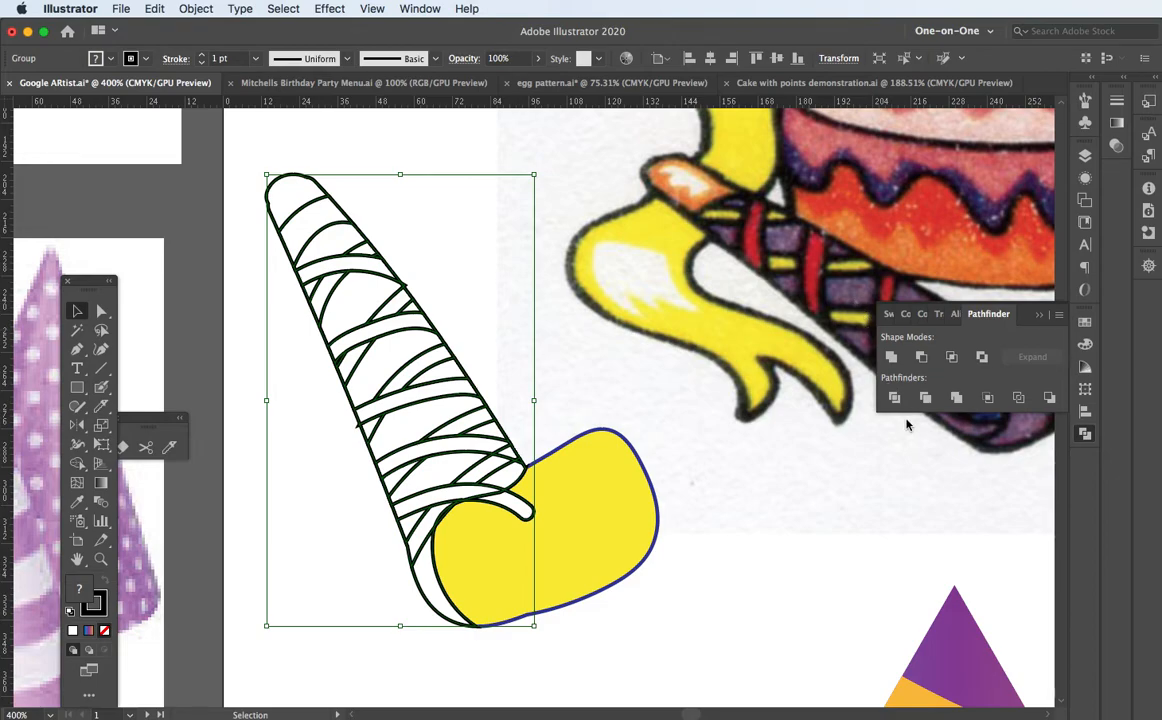
Fill the tube pieces with the orange sampled from the striped party hat and give them a 1 pt magenta stroke
{"action": "key", "text": "i"}
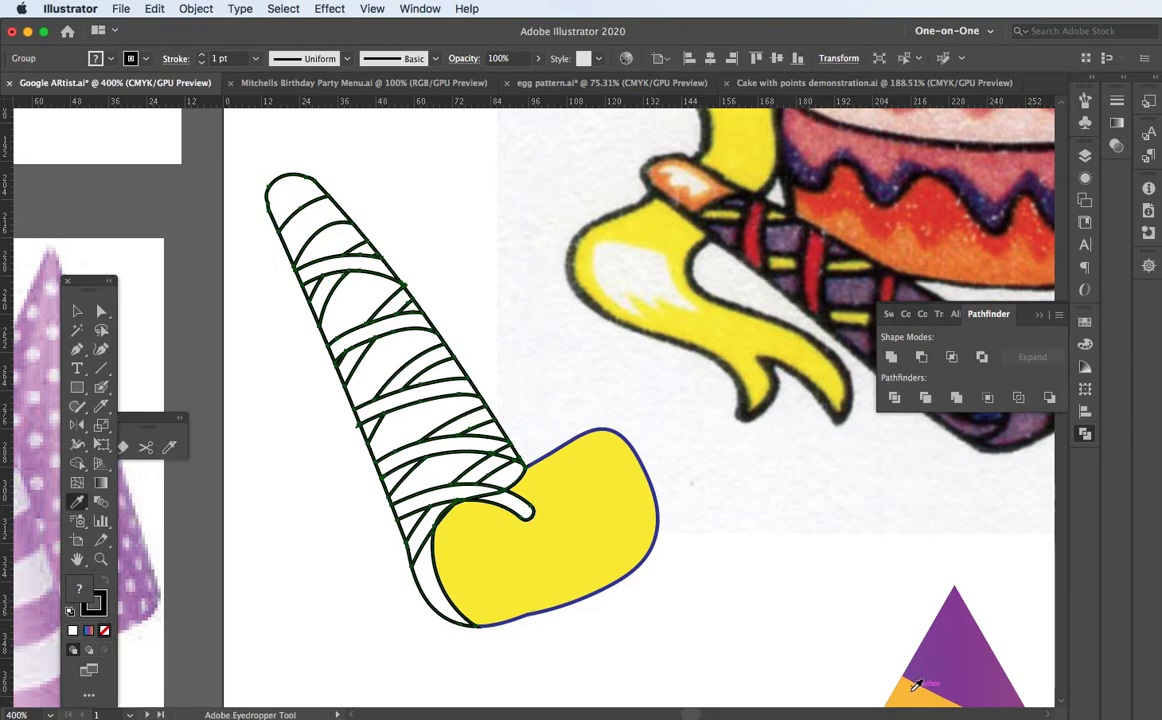
{"action": "left_click", "coordinate": [916, 685]}
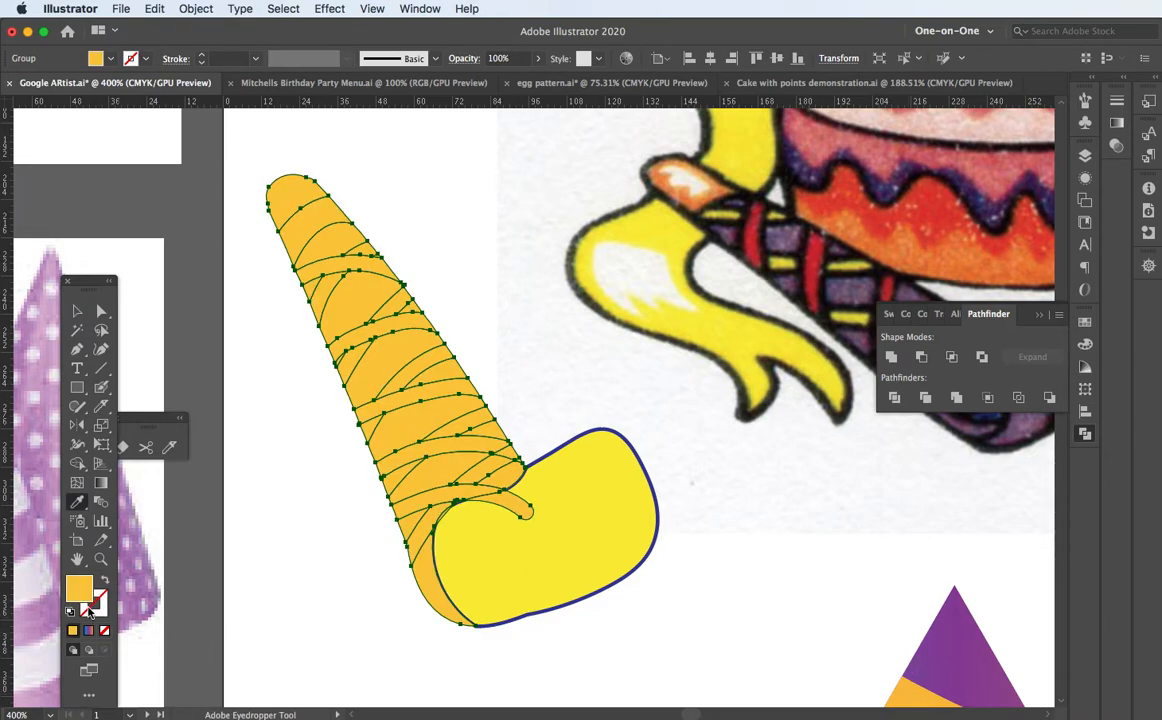
{"action": "left_click", "coordinate": [94, 602]}
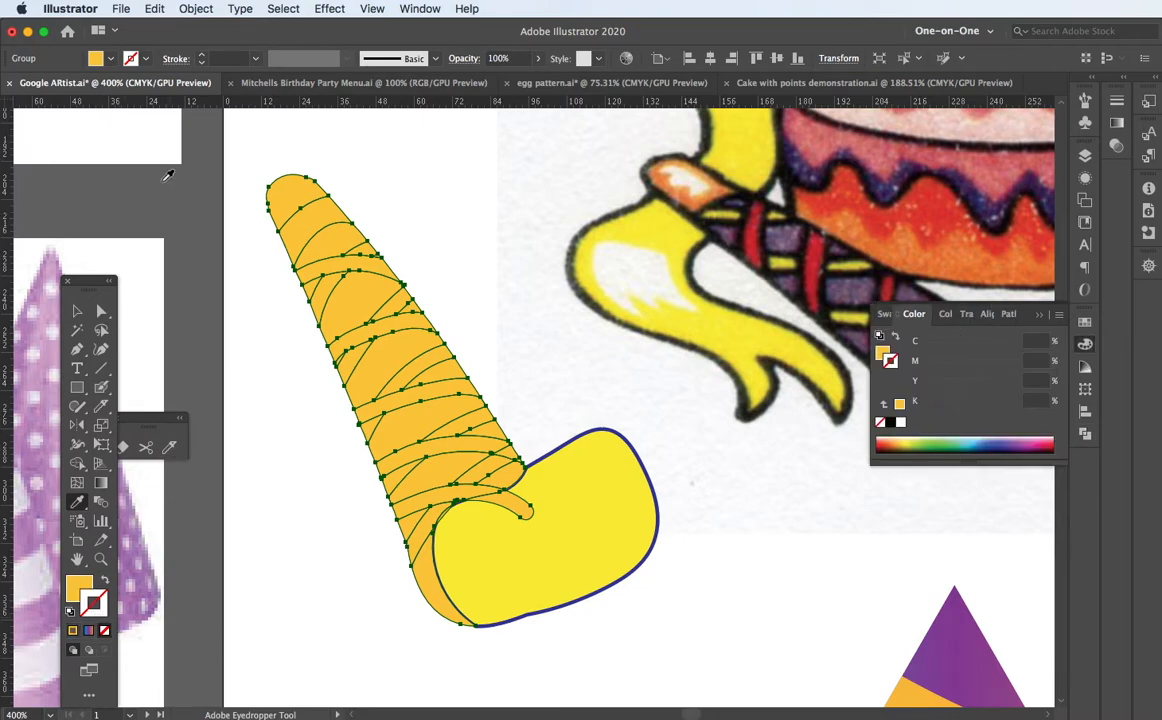
{"action": "left_click", "coordinate": [143, 58]}
{"action": "left_click", "coordinate": [155, 90]}
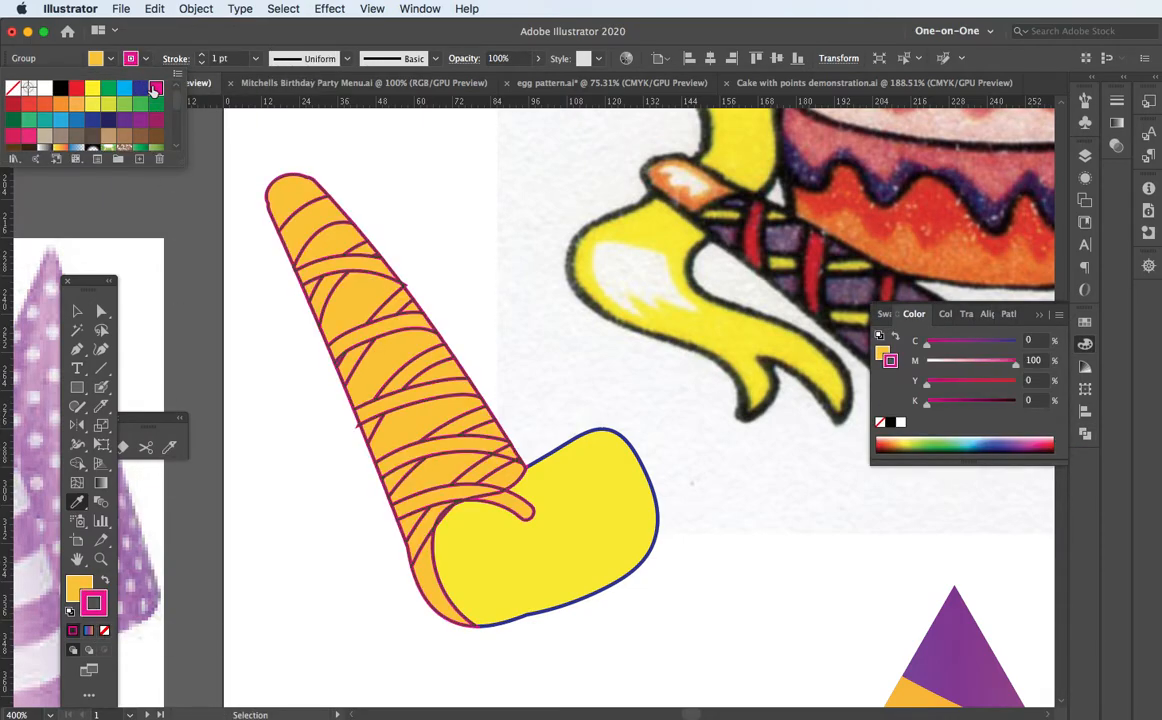
Give the tube pieces the yellow-orange-green gradient swatch as fill and the hat's orange as stroke, and deselect them
{"action": "left_click_drag", "start_coordinate": [462, 438], "coordinate": [386, 404]}
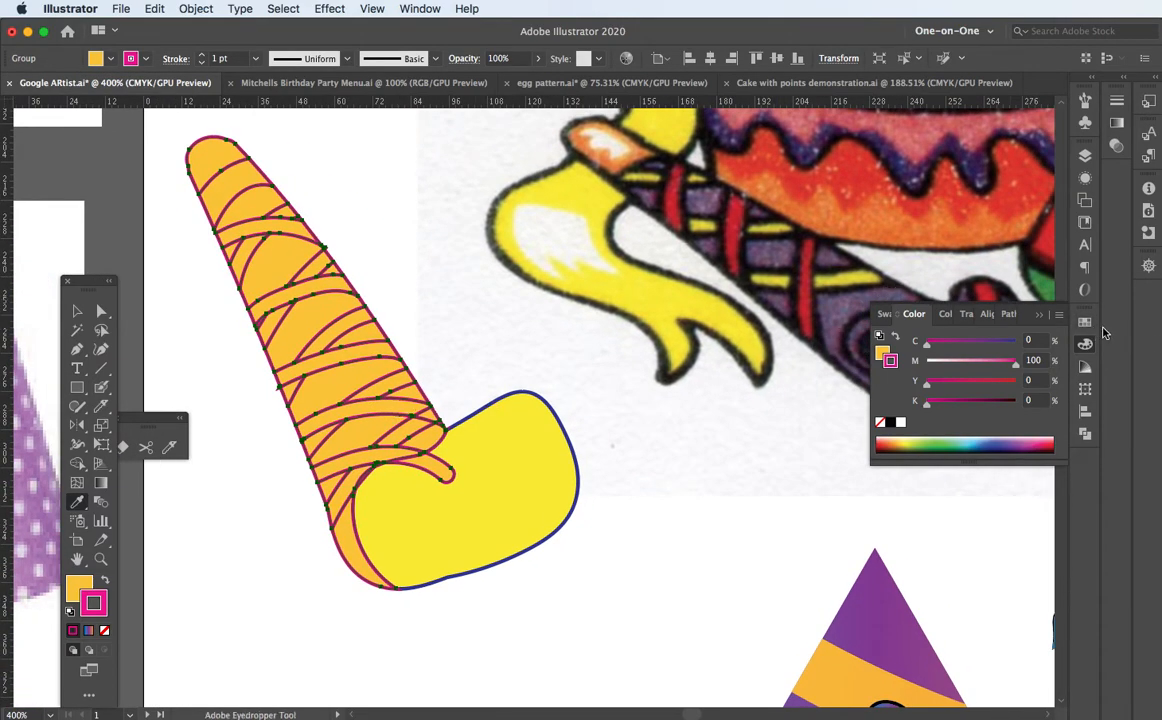
{"action": "left_click", "coordinate": [1085, 321]}
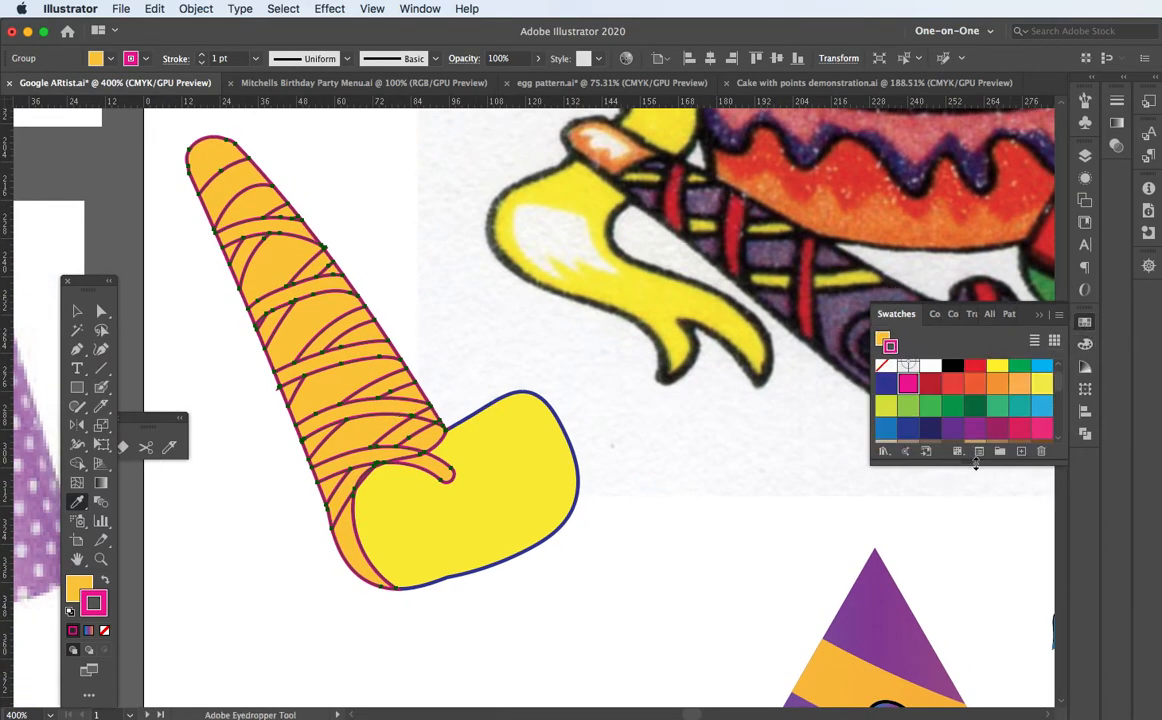
{"action": "left_click_drag", "start_coordinate": [976, 463], "coordinate": [988, 697]}
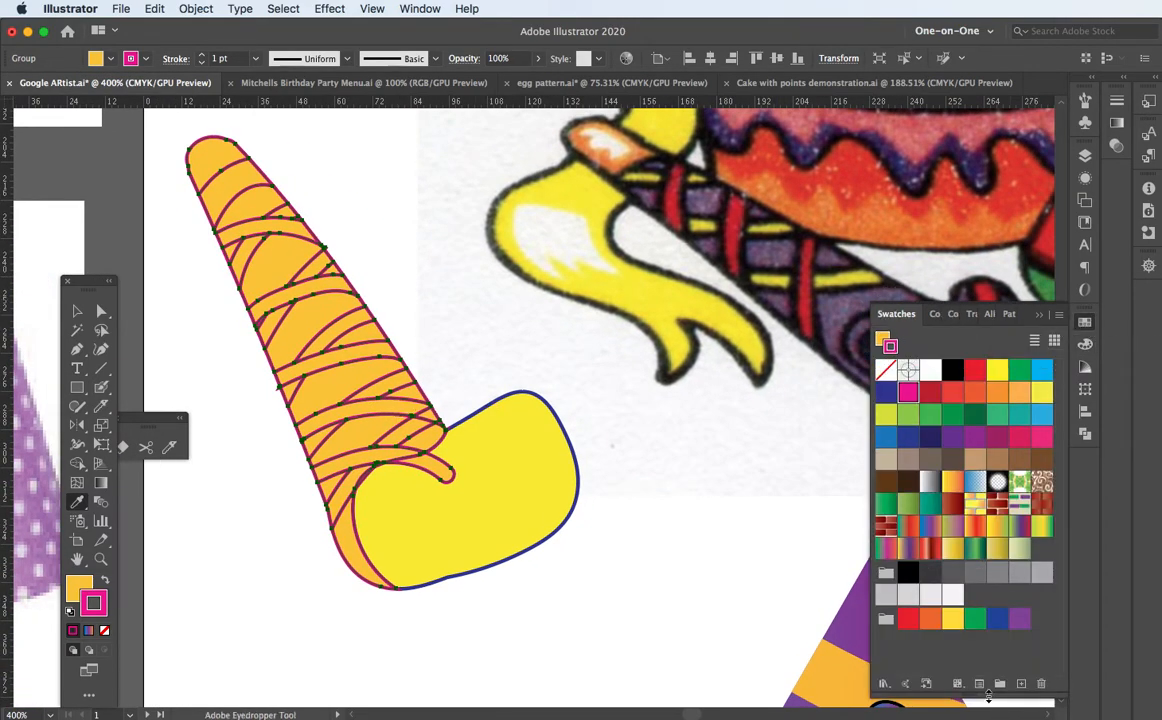
{"action": "left_click", "coordinate": [998, 532]}
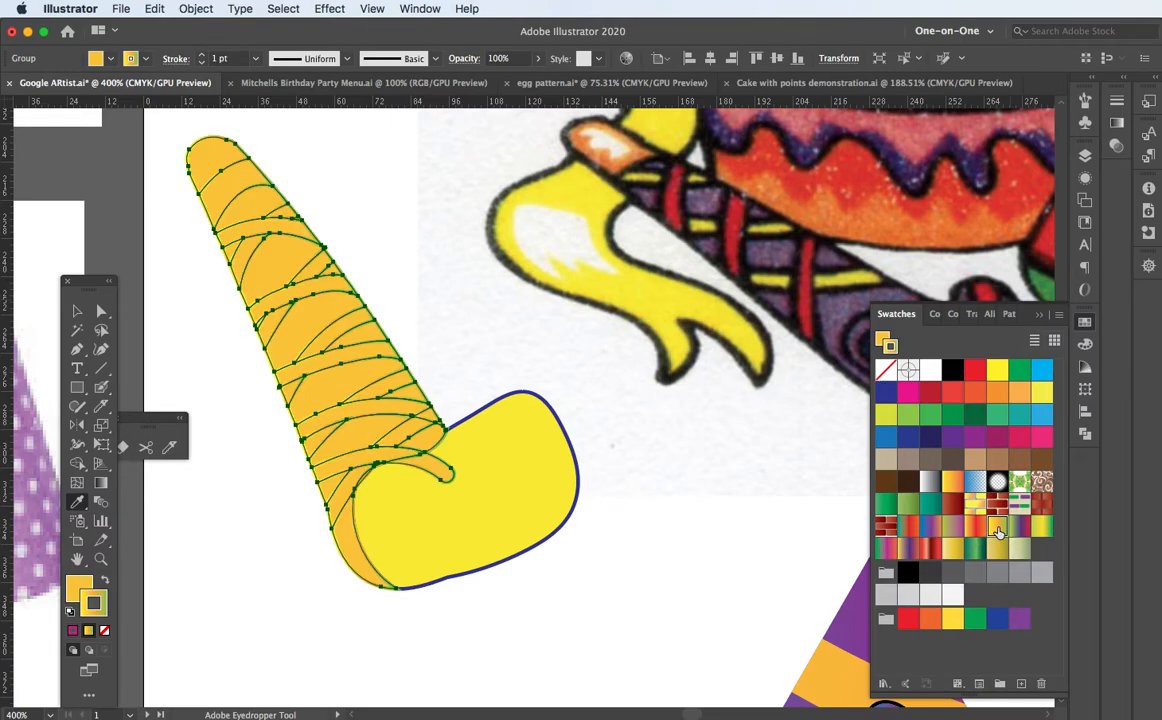
{"action": "left_click", "coordinate": [1002, 524]}
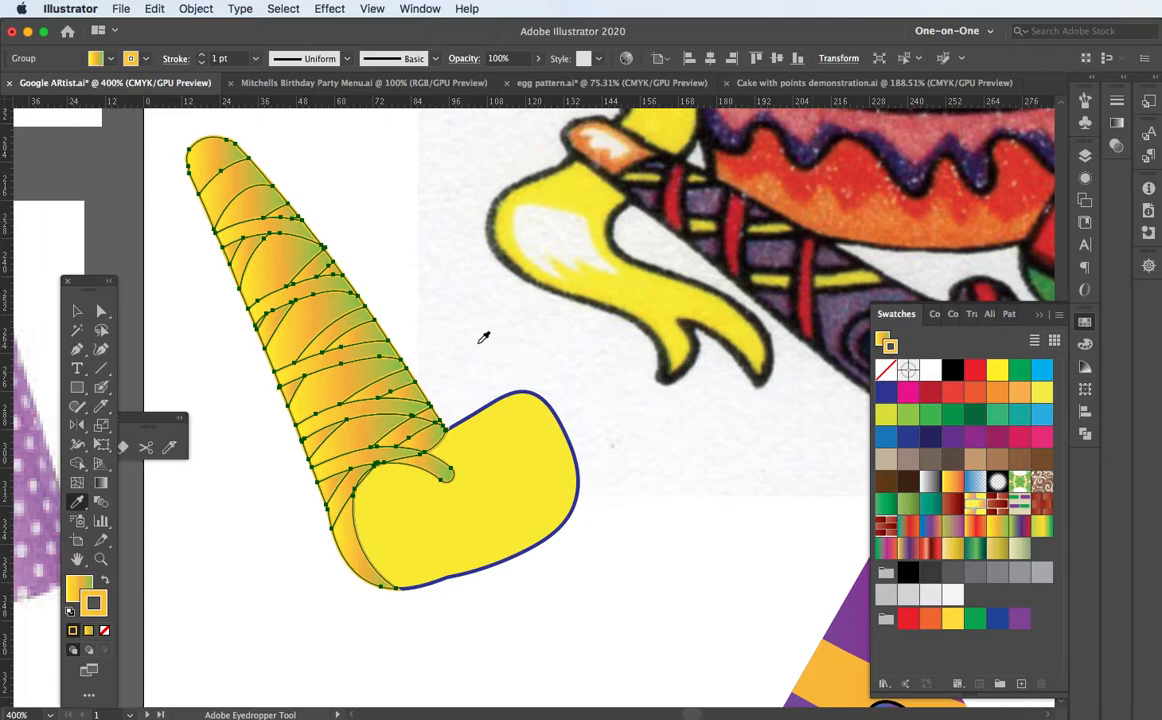
{"action": "key", "text": "v"}
{"action": "left_click", "coordinate": [373, 236]}
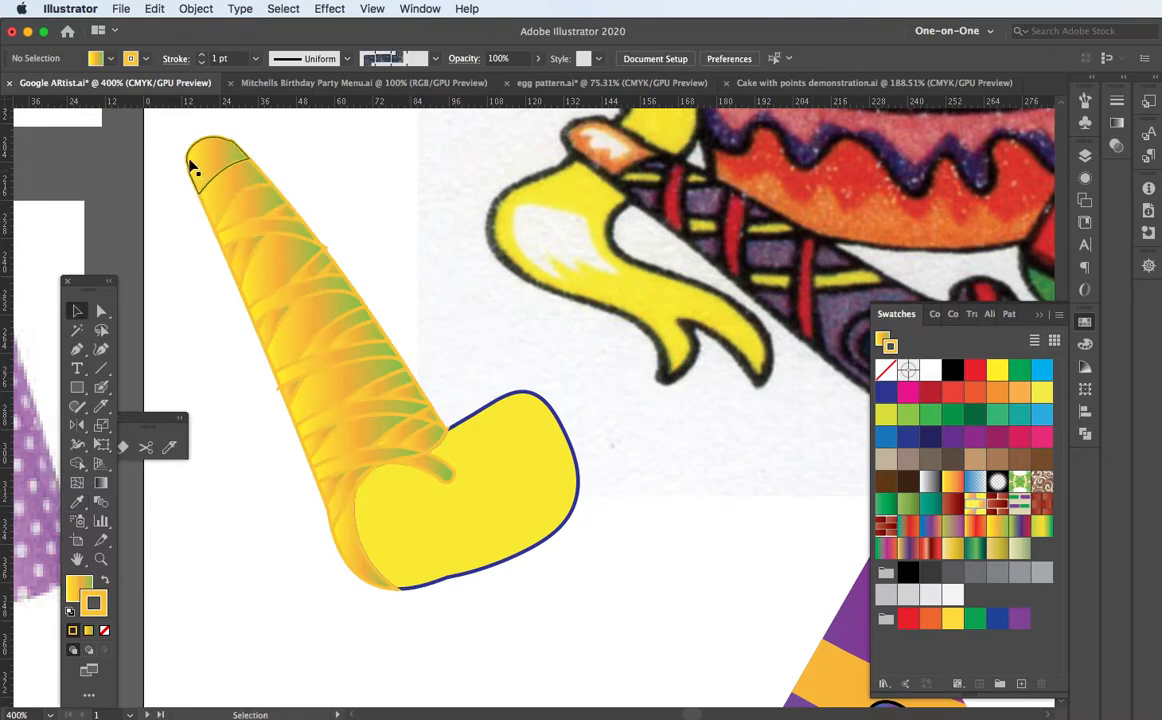
Set the stroke of all the tube pieces to CMYK Green, and deselect them
{"action": "mouse_move", "coordinate": [168, 135]}
{"action": "left_mouse_down"}
{"action": "mouse_move", "coordinate": [397, 459]}
{"action": "mouse_move", "coordinate": [450, 505]}
{"action": "left_mouse_up"}
{"action": "left_click", "coordinate": [1013, 372]}
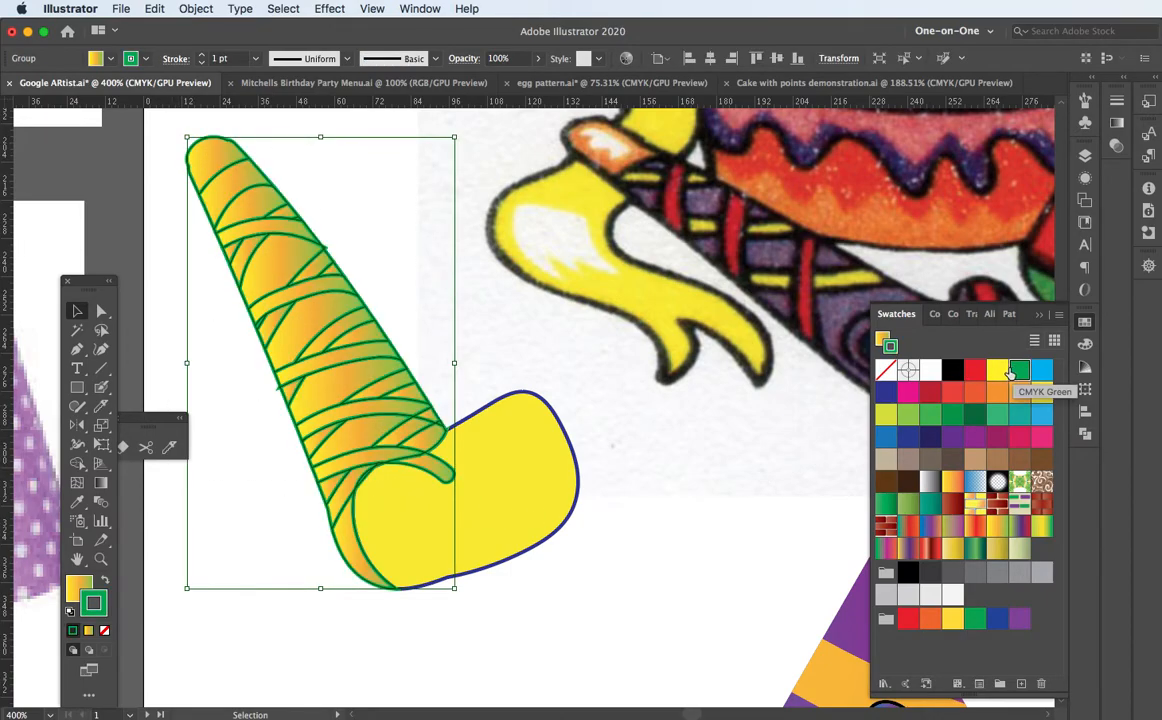
{"action": "left_click", "coordinate": [409, 235]}
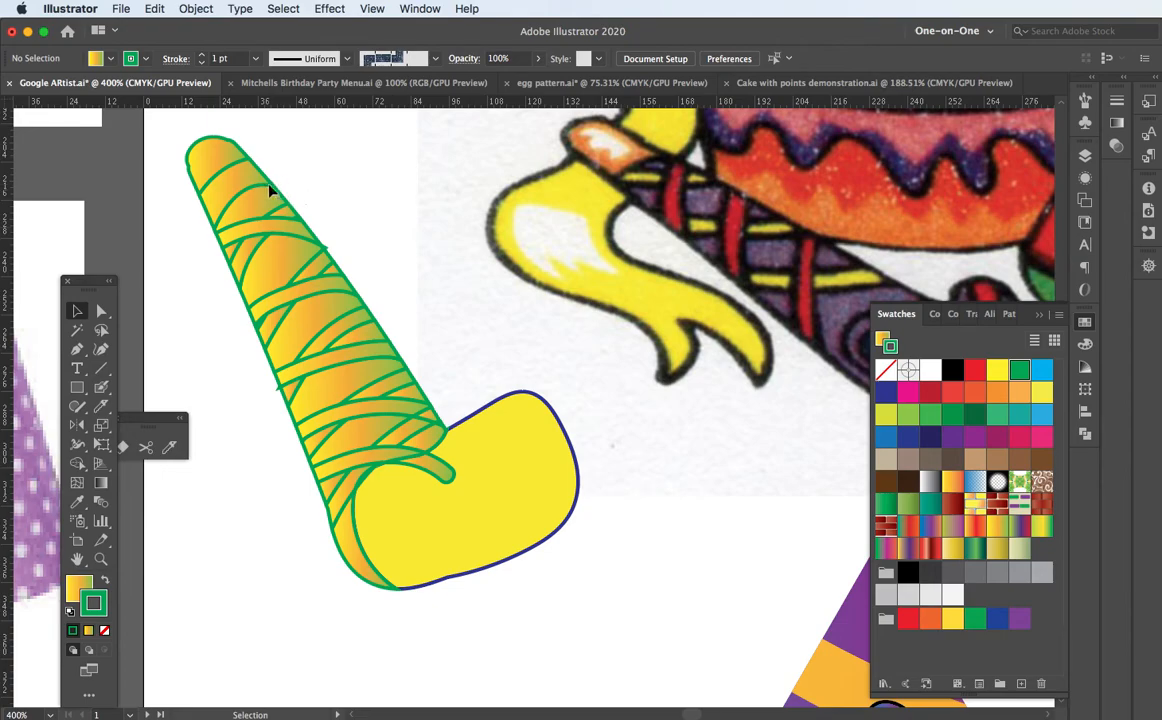
Fill the tube's five main cross bands with the Split Complementary 3 gradient, remove their stroke, and deselect them
{"action": "left_click", "coordinate": [258, 235]}
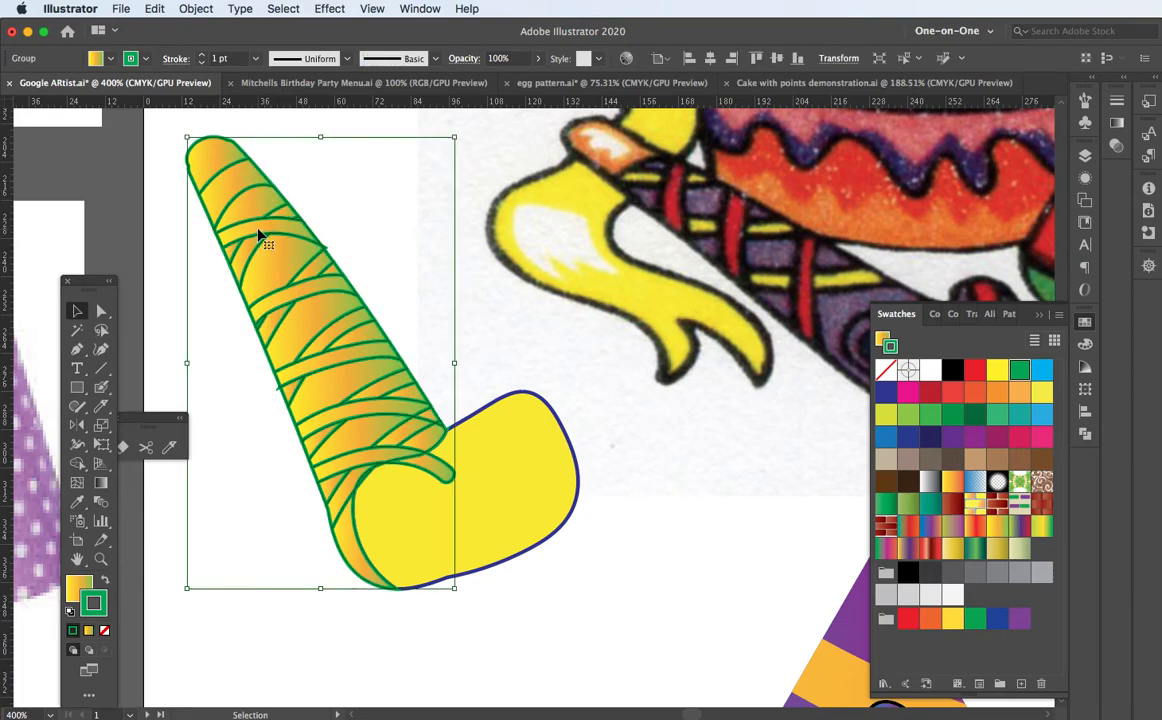
{"action": "left_click", "coordinate": [101, 310]}
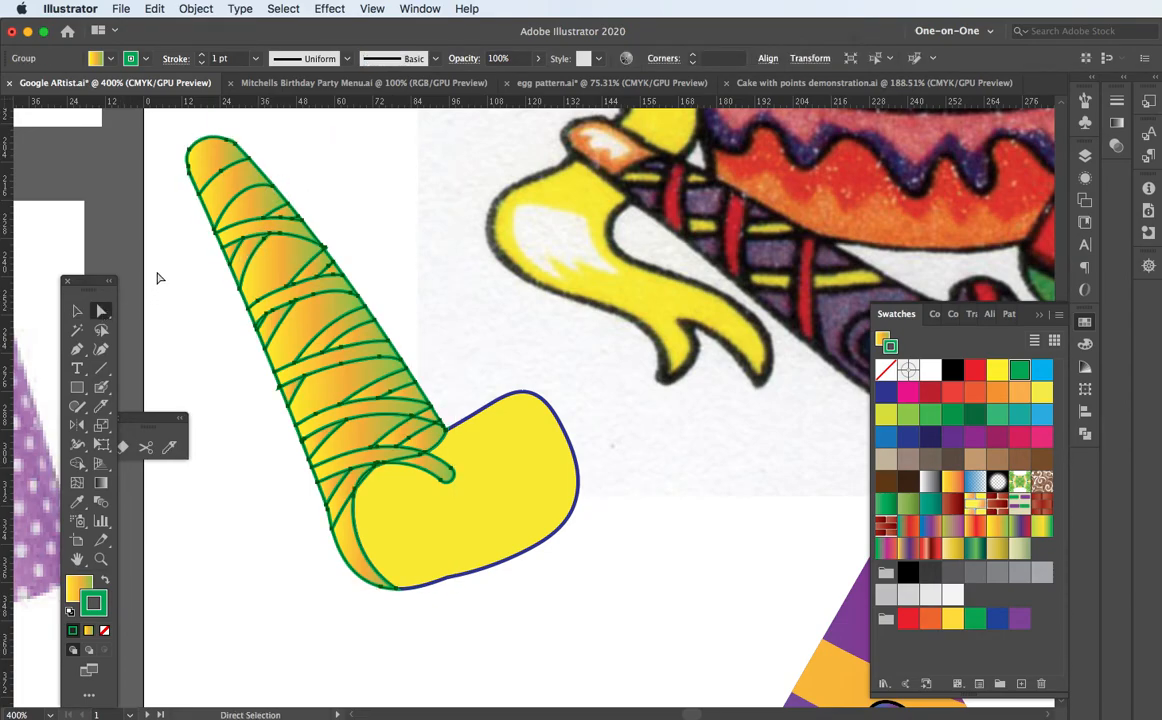
{"action": "left_click", "coordinate": [152, 242]}
{"action": "left_click", "coordinate": [260, 228]}
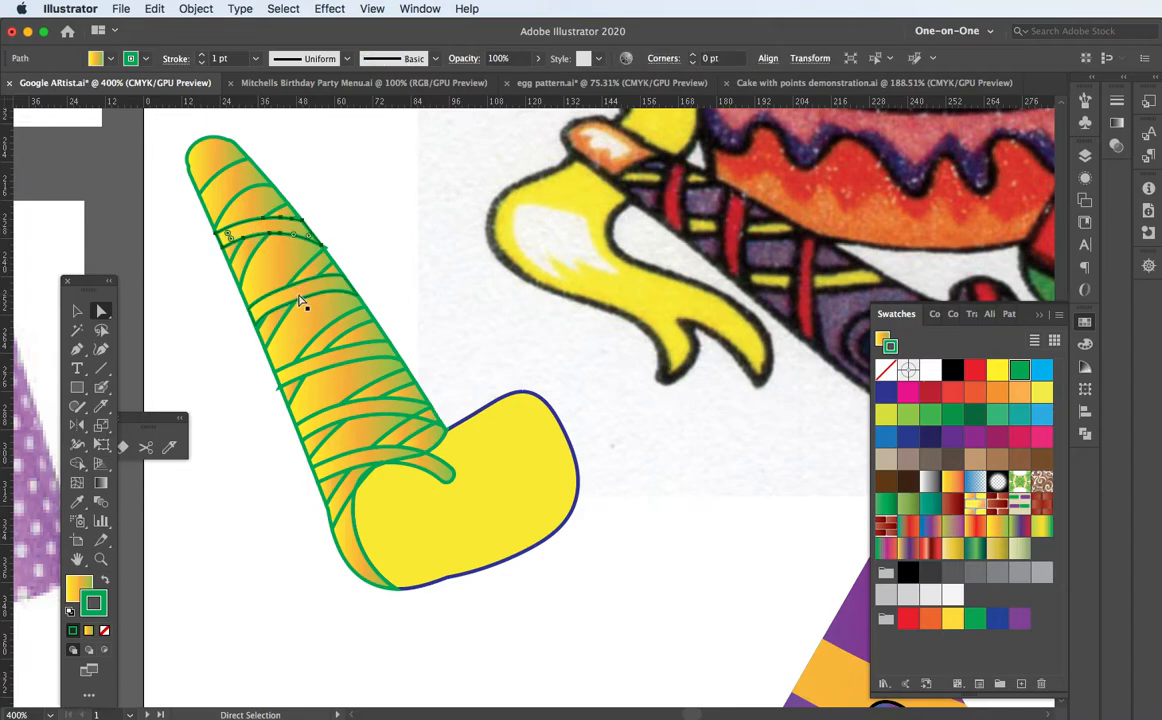
{"action": "left_click", "coordinate": [308, 298], "text": "shift"}
{"action": "left_click", "coordinate": [324, 369], "text": "shift"}
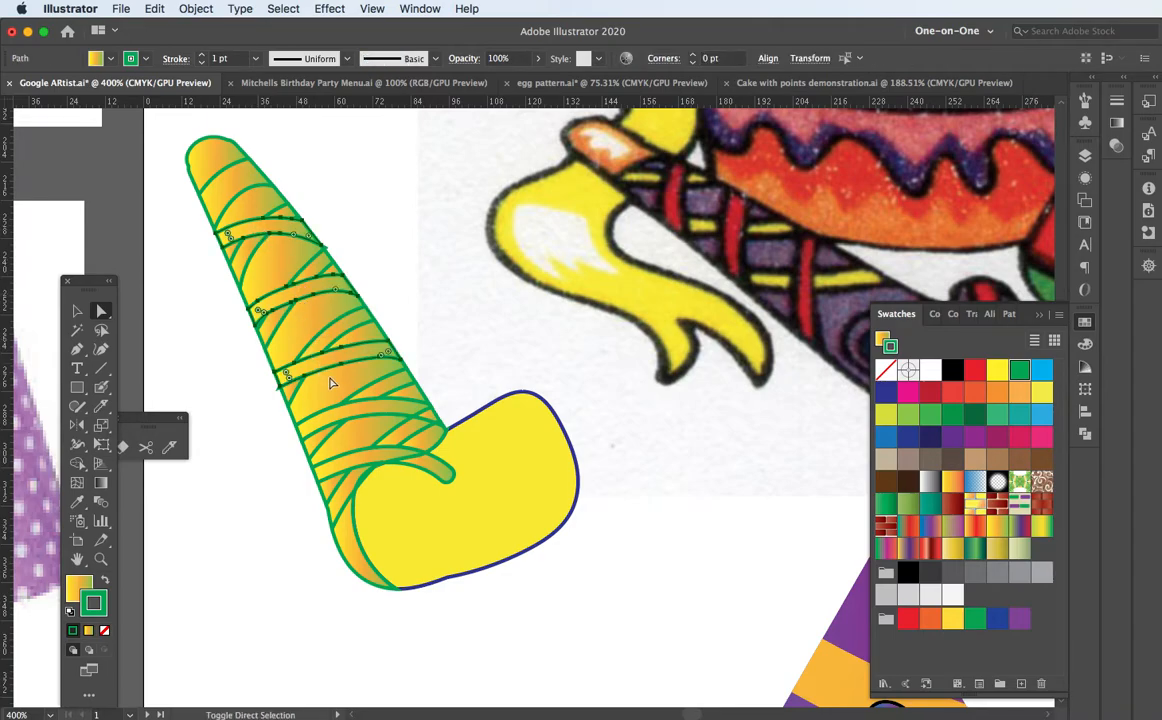
{"action": "left_click", "coordinate": [345, 418], "text": "shift"}
{"action": "left_click", "coordinate": [363, 462], "text": "shift"}
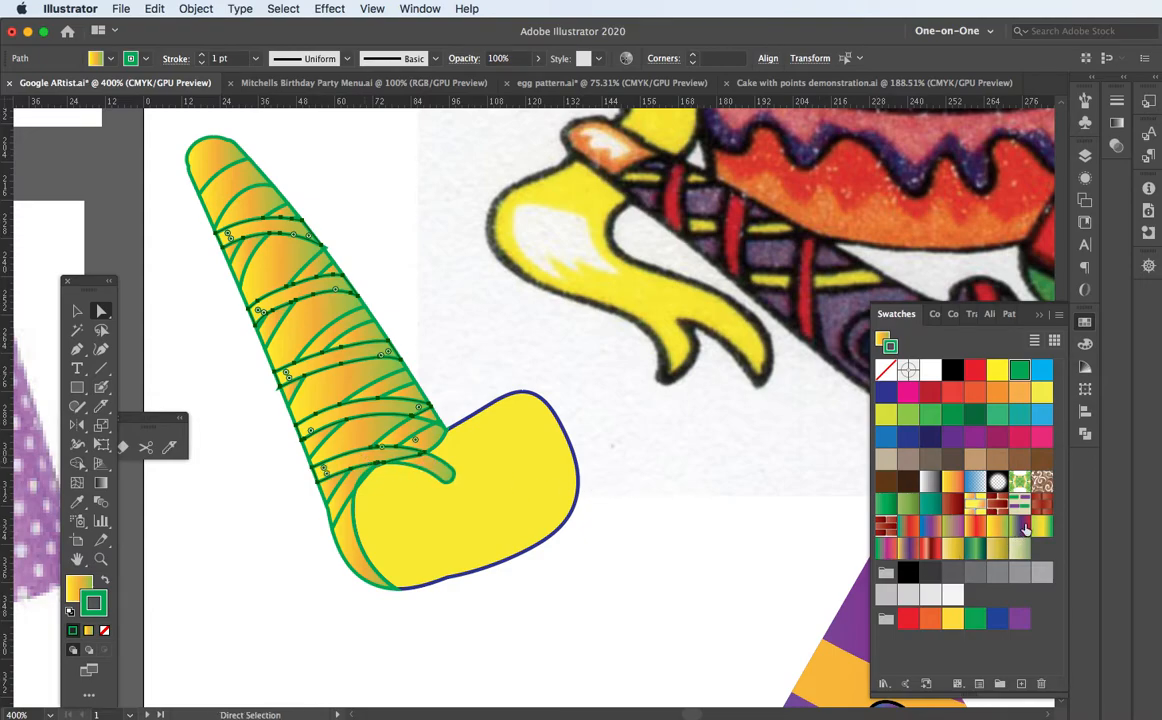
{"action": "left_click", "coordinate": [1022, 527]}
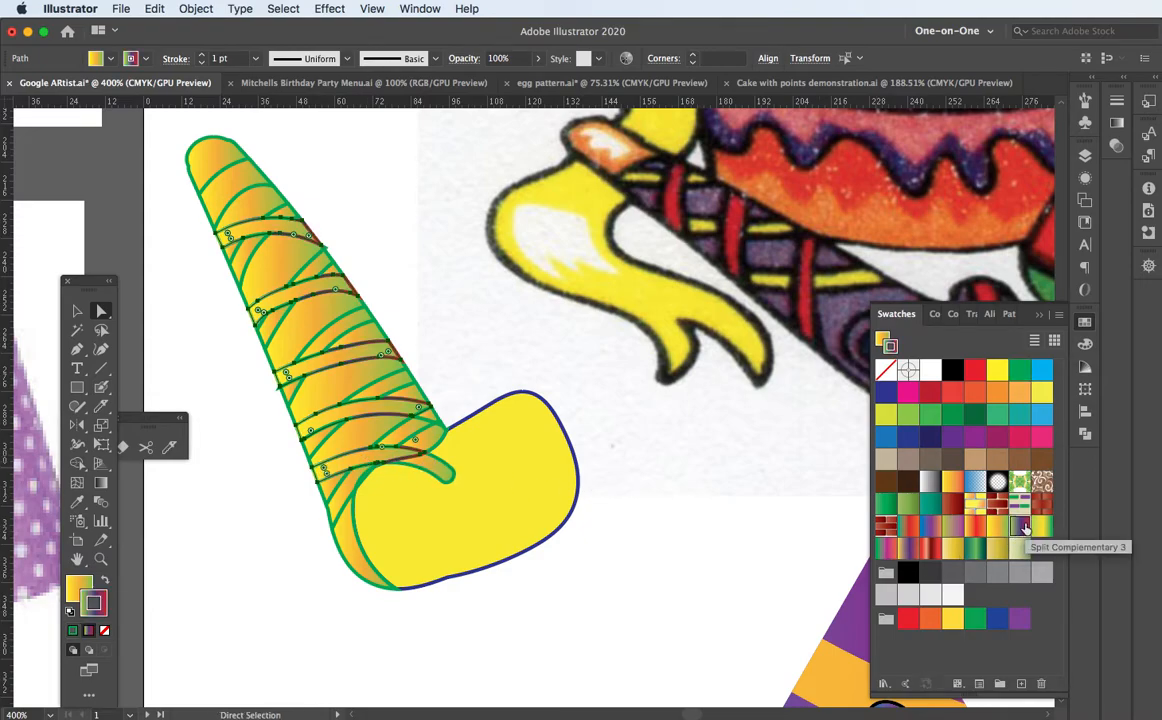
{"action": "key", "text": "shift+x"}
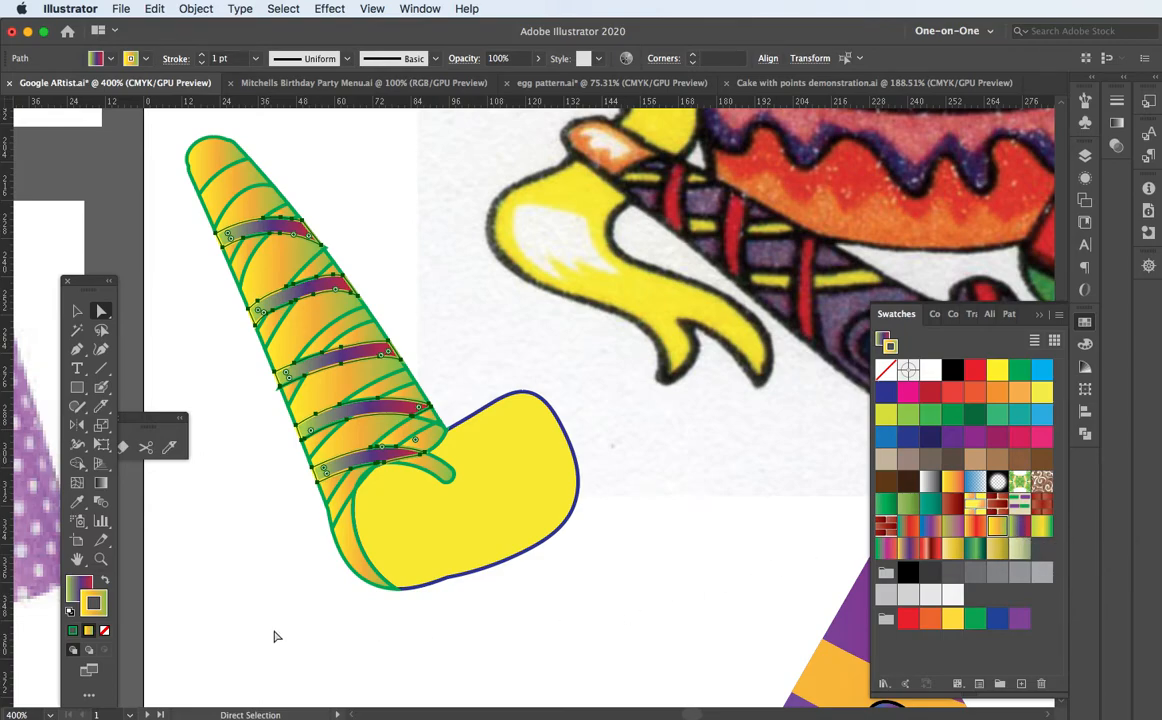
{"action": "left_click", "coordinate": [105, 630]}
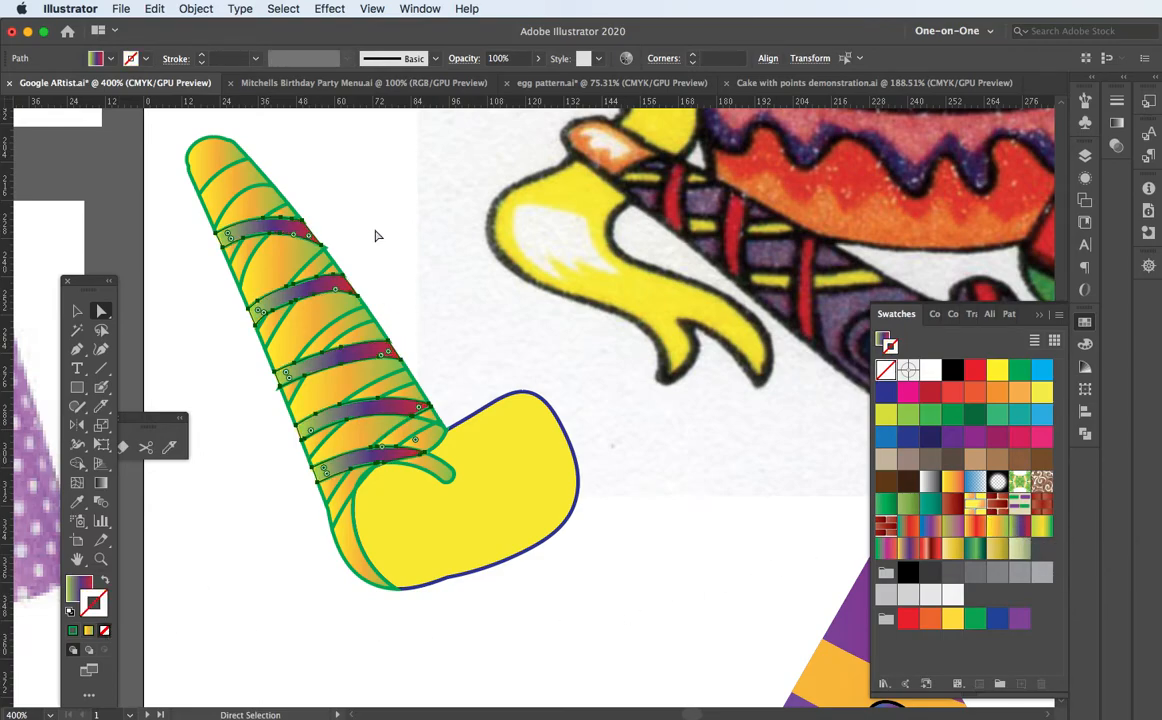
{"action": "left_click", "coordinate": [333, 188]}
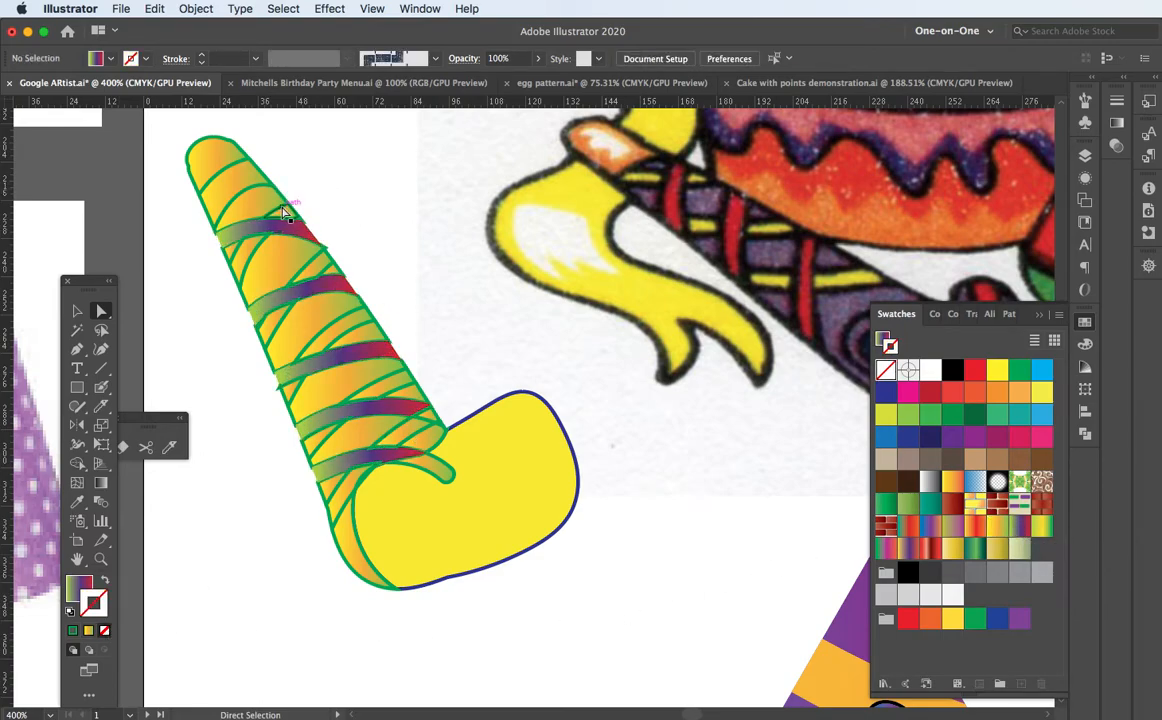
Fill the segments of the opposite diagonal bands along the tube with the blue-purple-orange gradient, remove their stroke, and deselect them
{"action": "left_click", "coordinate": [283, 215]}
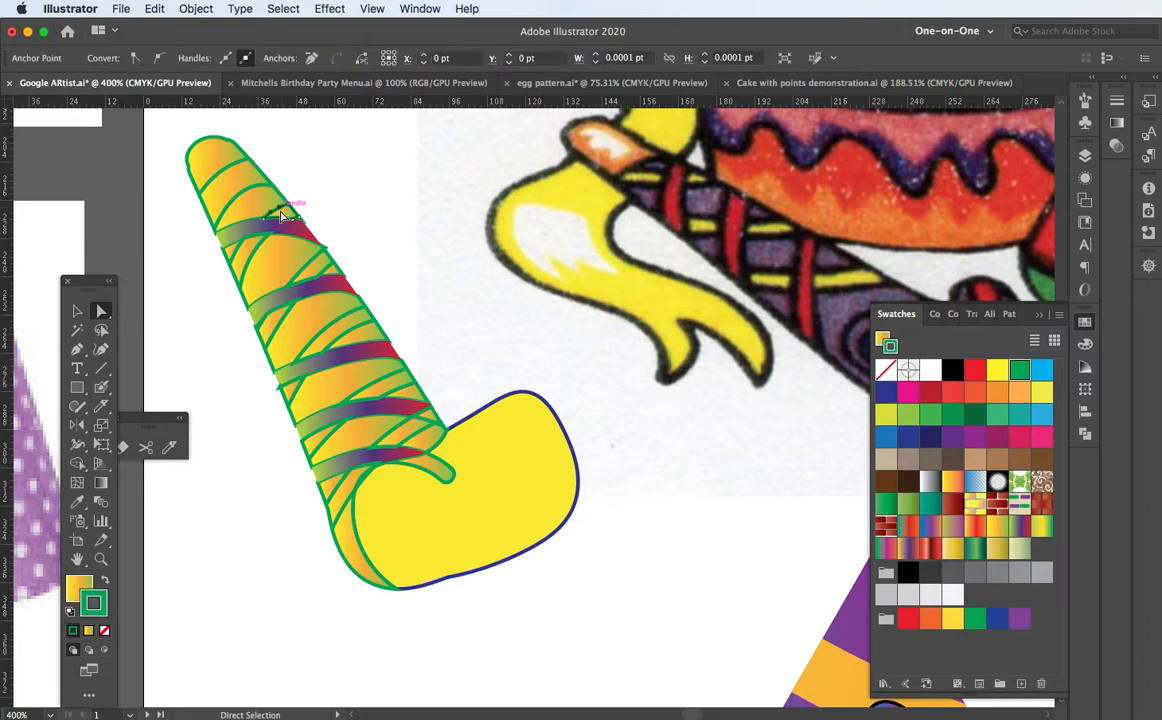
{"action": "left_click", "coordinate": [252, 254], "text": "shift"}
{"action": "left_click", "coordinate": [272, 328], "text": "shift"}
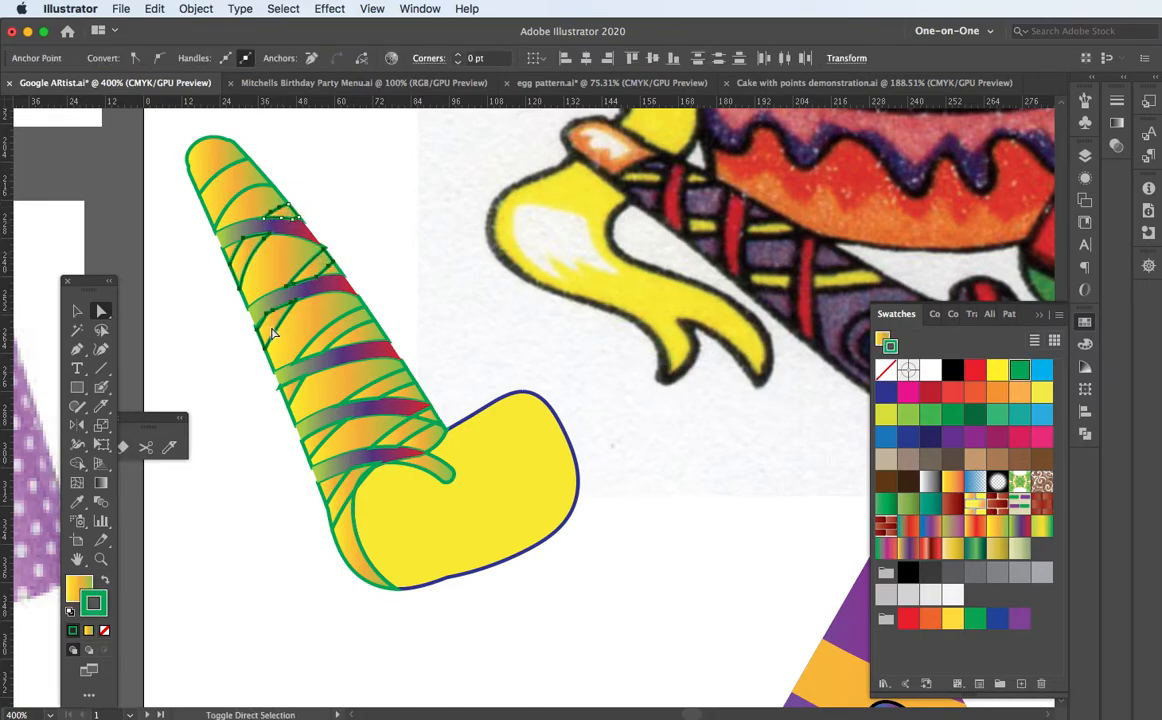
{"action": "left_click", "coordinate": [355, 320], "text": "shift"}
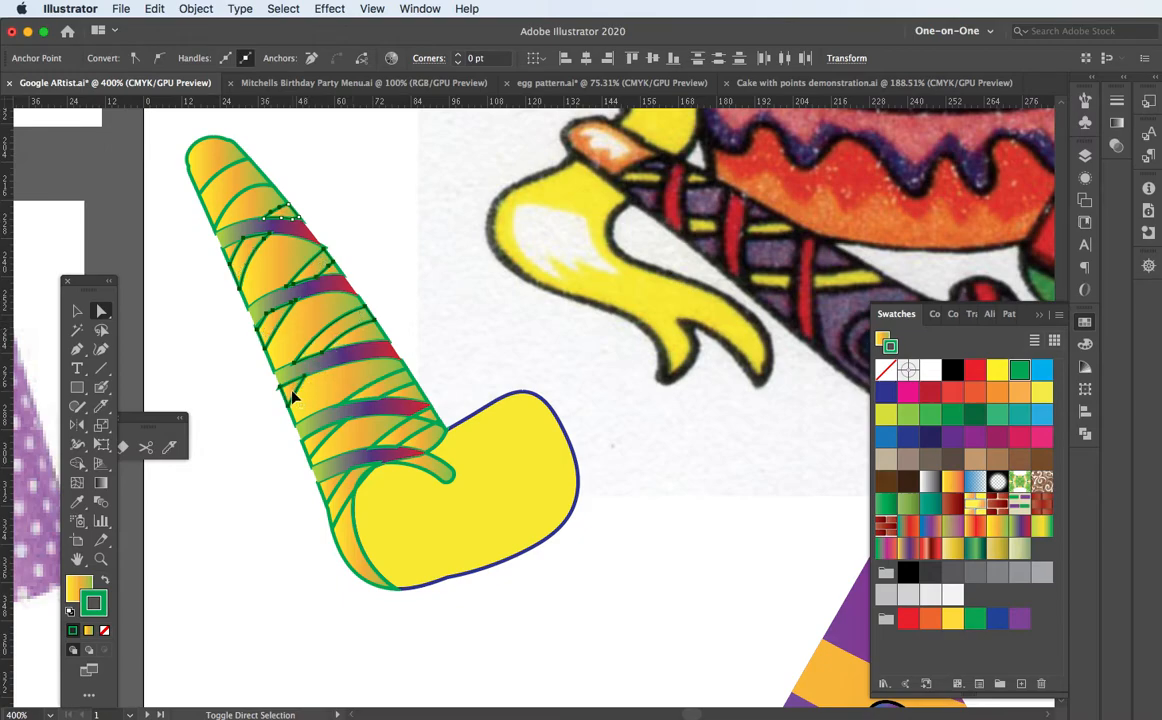
{"action": "left_click", "coordinate": [350, 400], "text": "shift"}
{"action": "left_click", "coordinate": [329, 447], "text": "shift"}
{"action": "left_click", "coordinate": [433, 428], "text": "shift"}
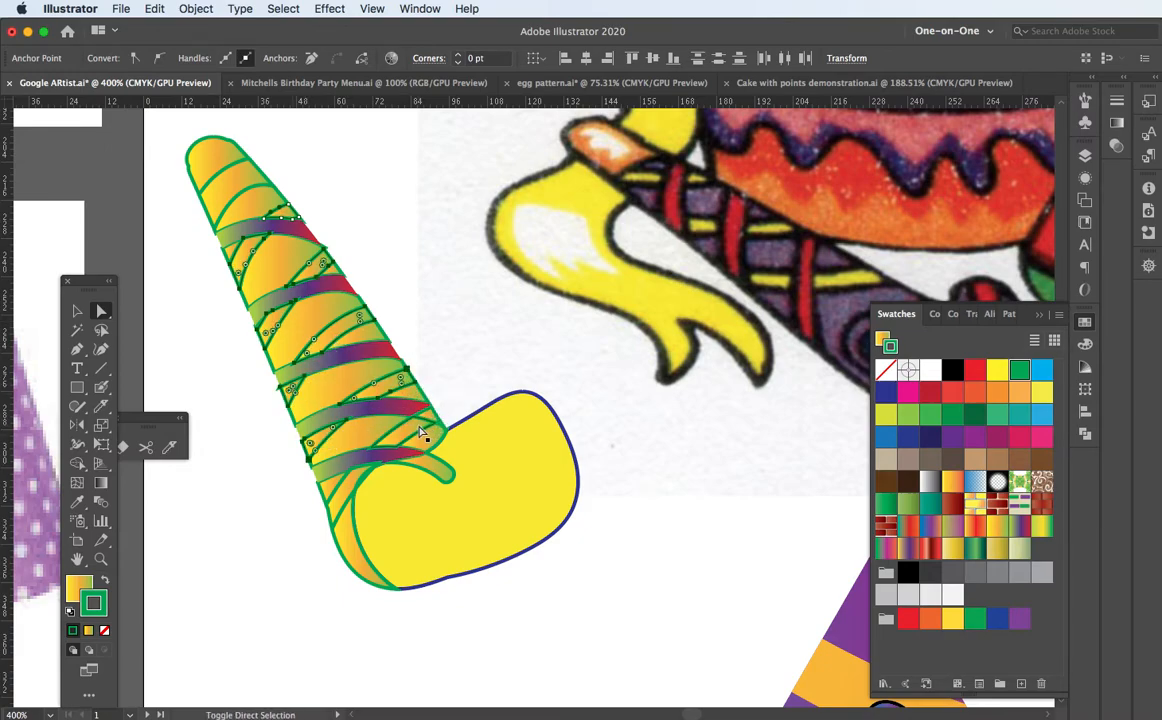
{"action": "left_click", "coordinate": [356, 485], "text": "shift"}
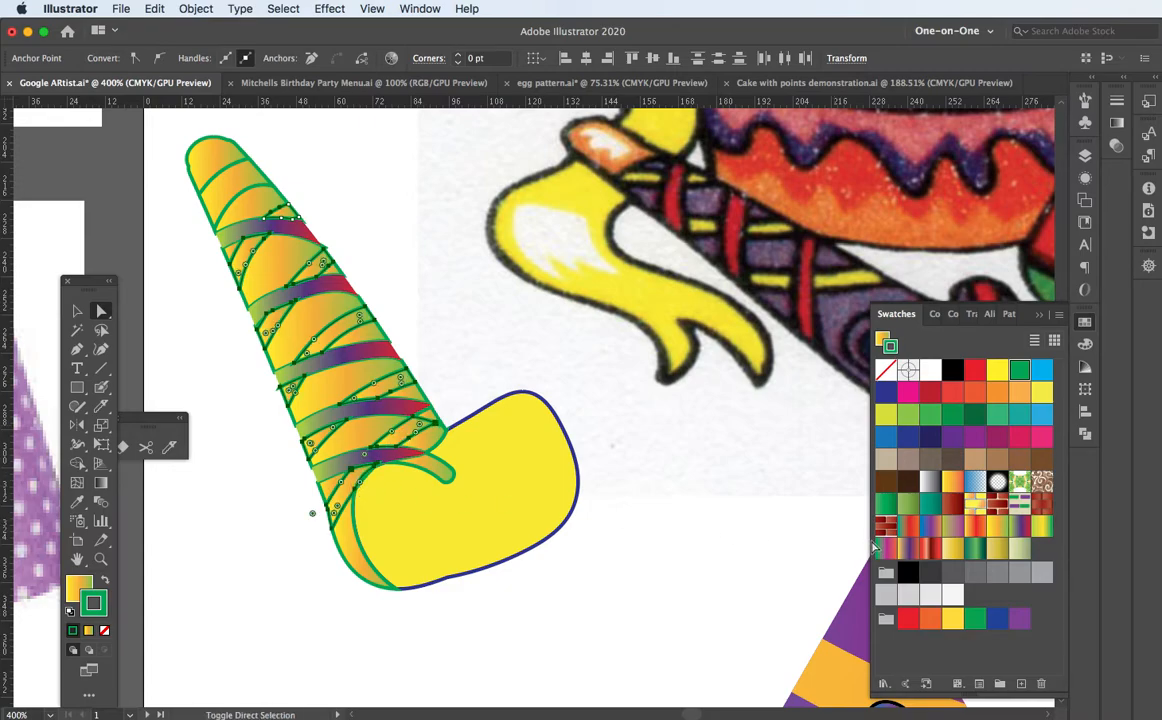
{"action": "left_click", "coordinate": [928, 528]}
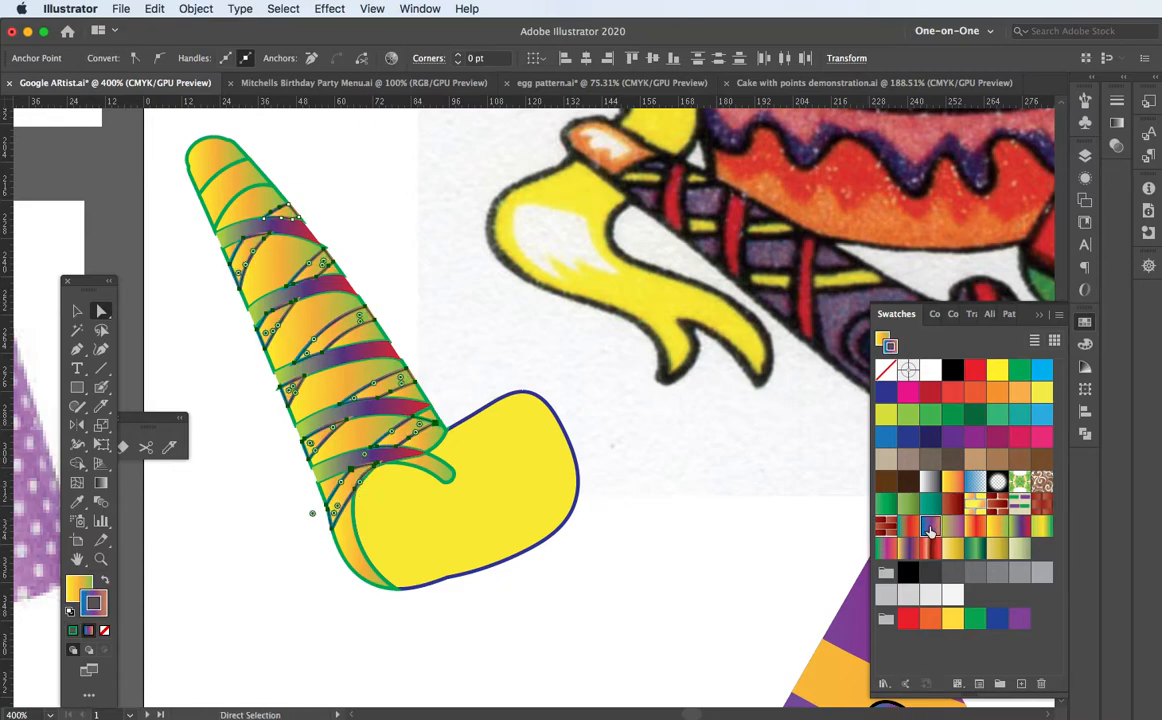
{"action": "key", "text": "shift+x"}
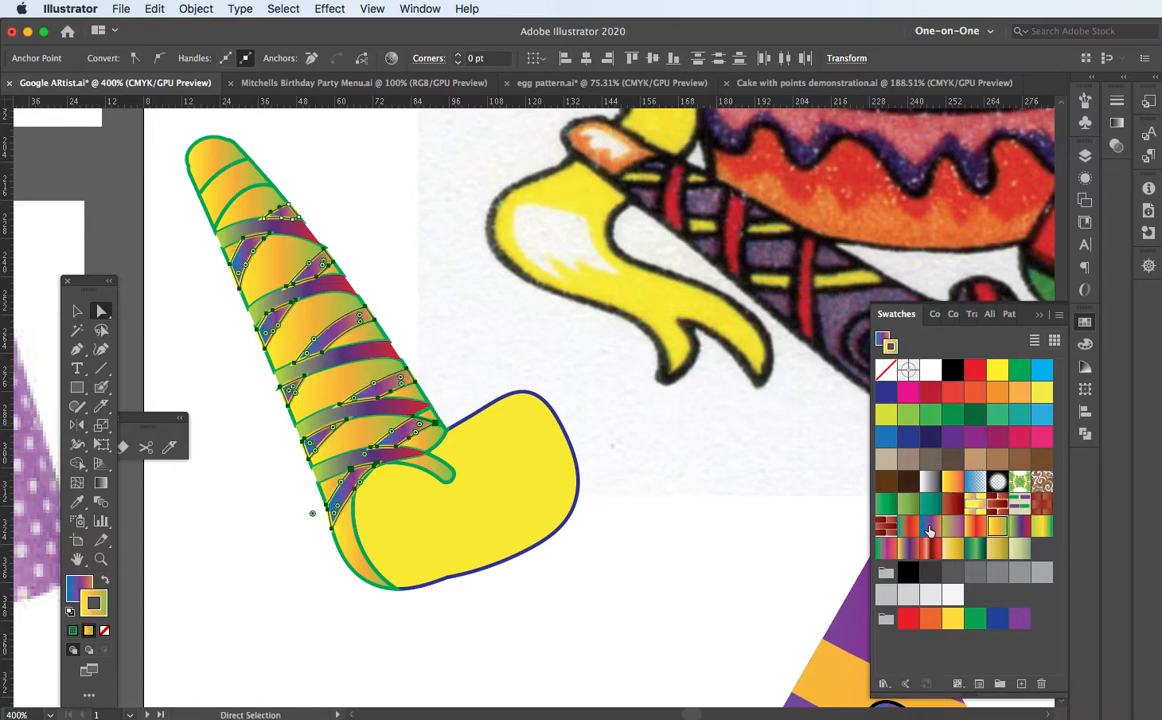
{"action": "left_click", "coordinate": [104, 630]}
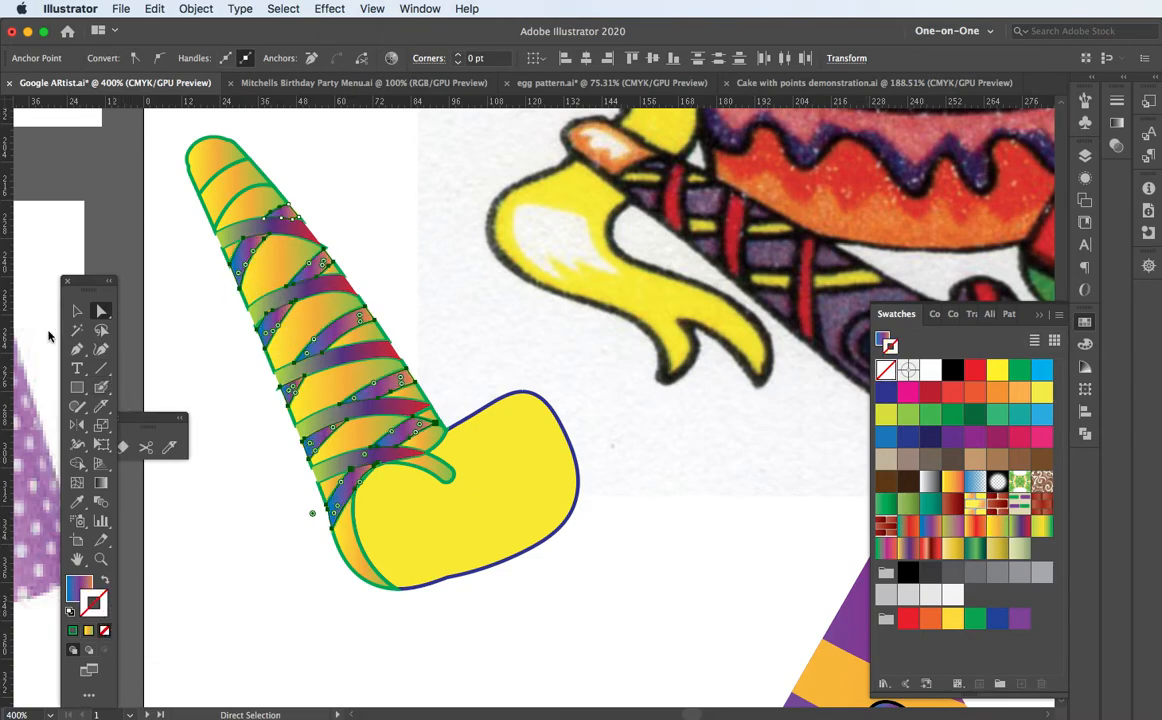
{"action": "left_click", "coordinate": [77, 311]}
{"action": "left_click", "coordinate": [150, 288]}
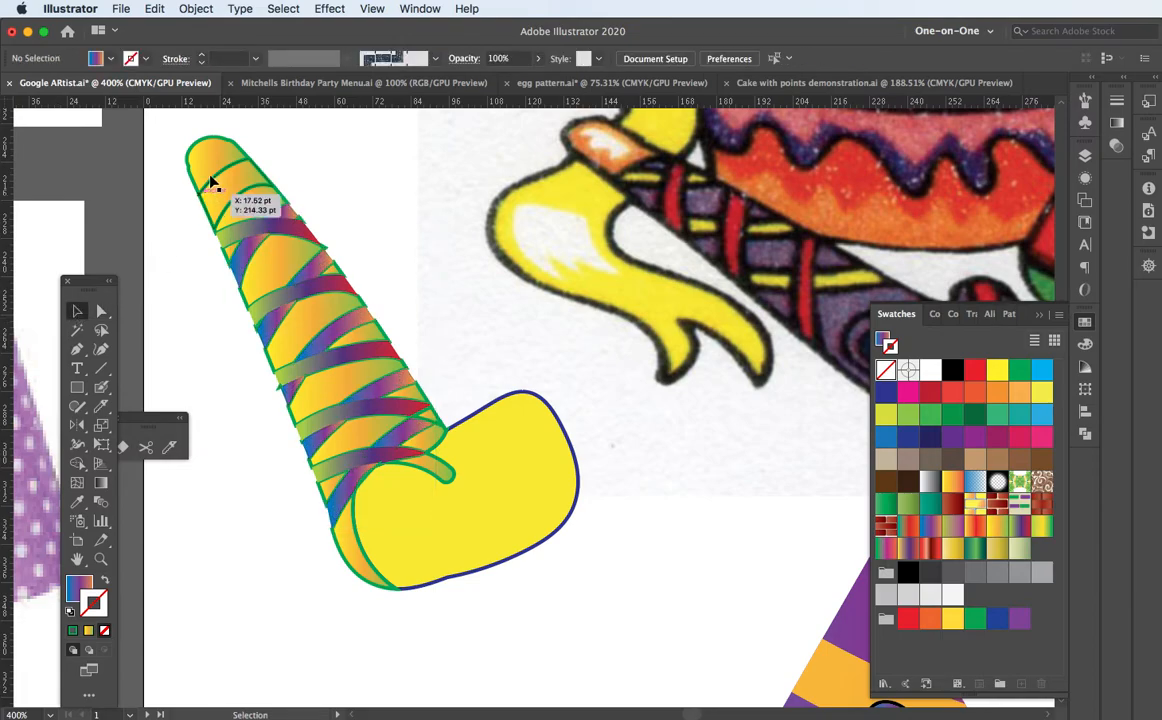
Fill only the rounded piece at the tube's tip with the red-orange gradient swatch, and deselect it
{"action": "left_click", "coordinate": [218, 170]}
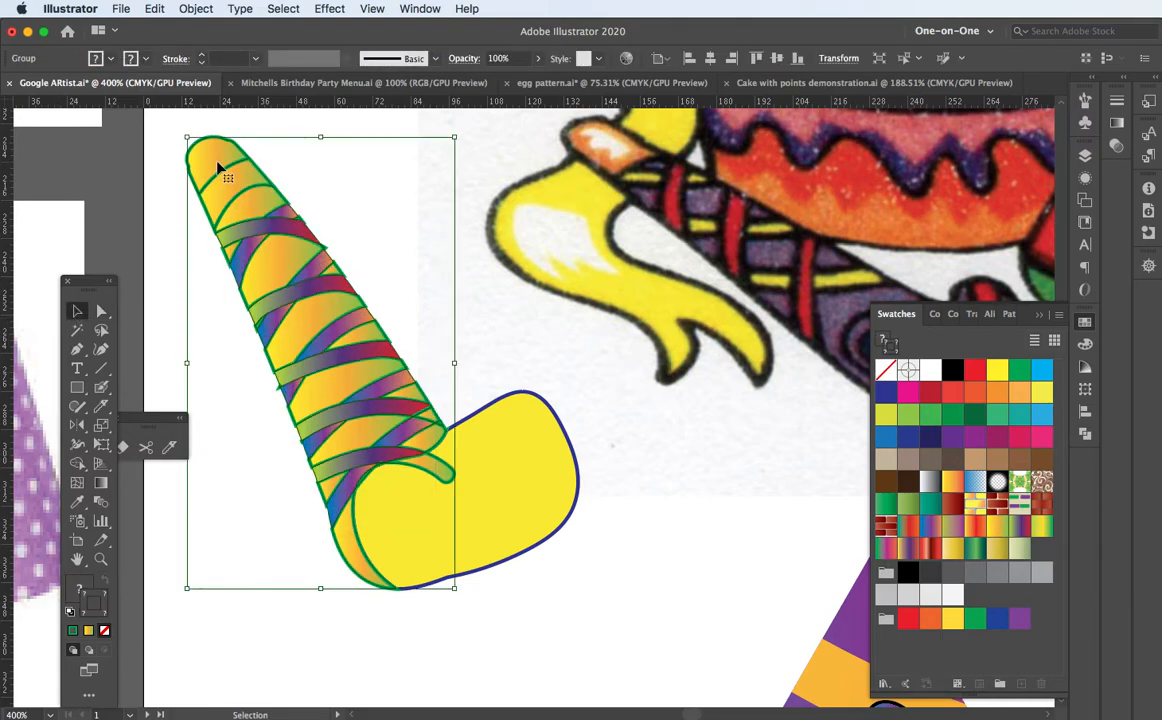
{"action": "key", "text": "a"}
{"action": "left_click", "coordinate": [201, 158]}
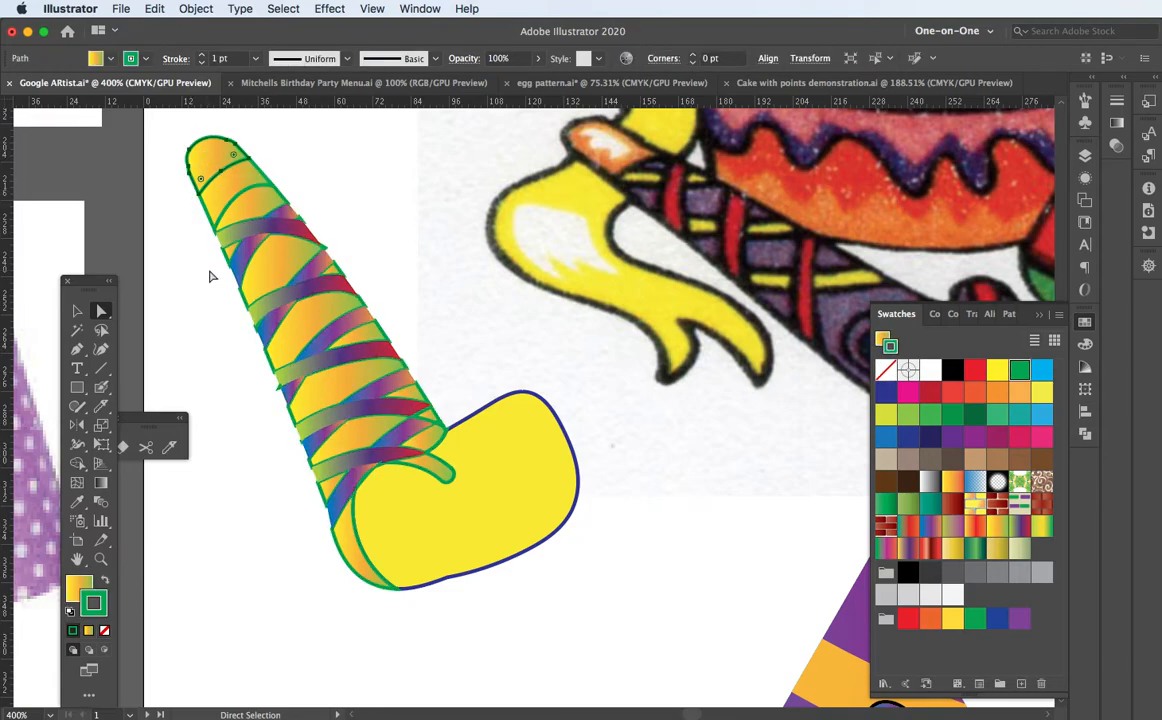
{"action": "left_click", "coordinate": [997, 526]}
{"action": "left_click", "coordinate": [975, 526]}
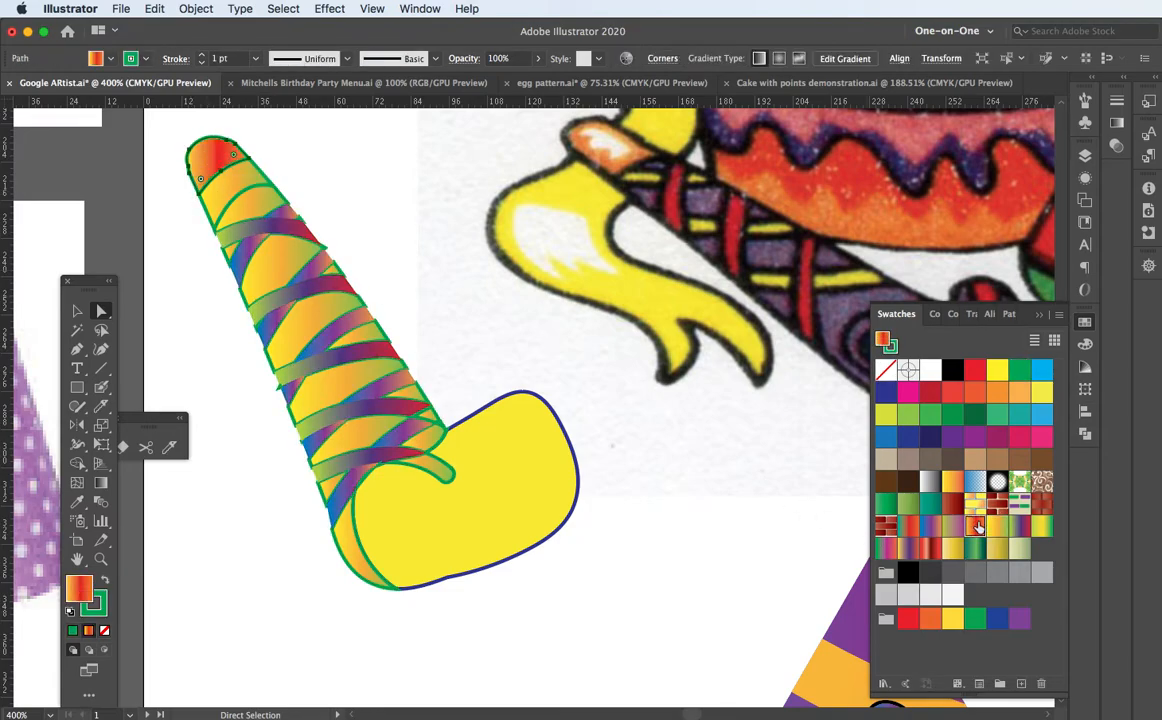
{"action": "left_click", "coordinate": [659, 526]}
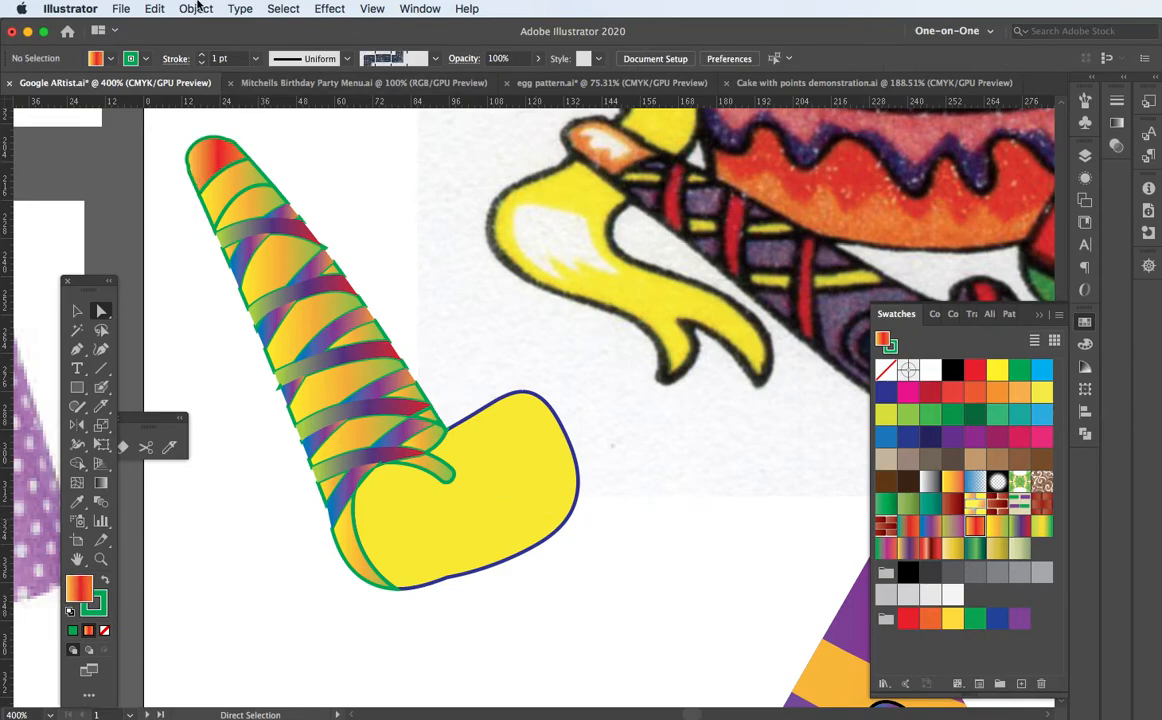
Unlock all objects and bring the yellow end shape to the front, over the tube's base
{"action": "left_click", "coordinate": [196, 9]}
{"action": "left_click", "coordinate": [221, 127]}
{"action": "left_click", "coordinate": [510, 400]}
{"action": "left_click_drag", "start_coordinate": [576, 441], "coordinate": [437, 401]}
{"action": "key", "text": "space"}
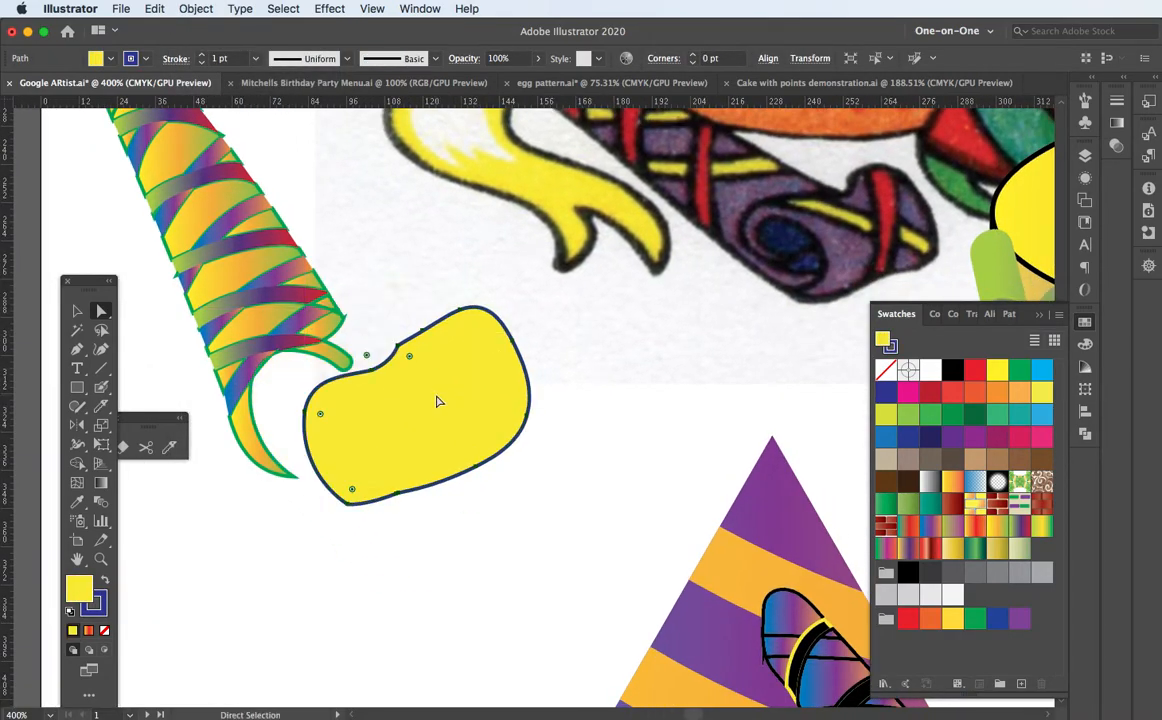
{"action": "key", "text": "super+z"}
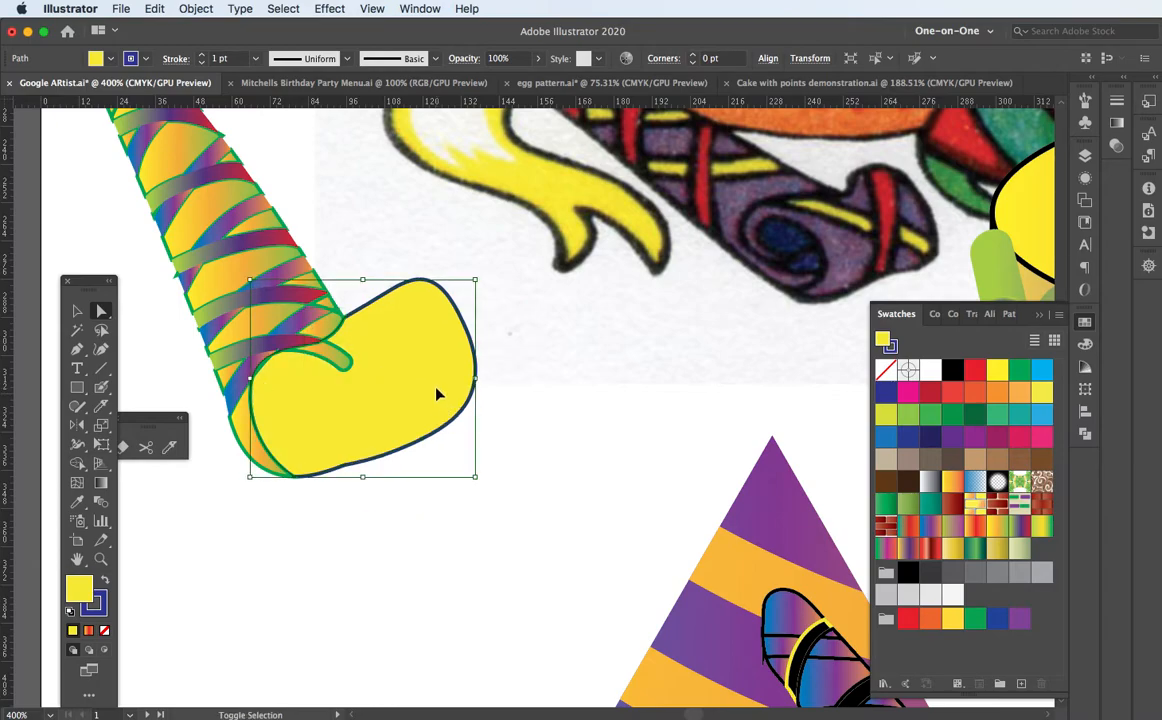
{"action": "key", "text": "super+equal"}
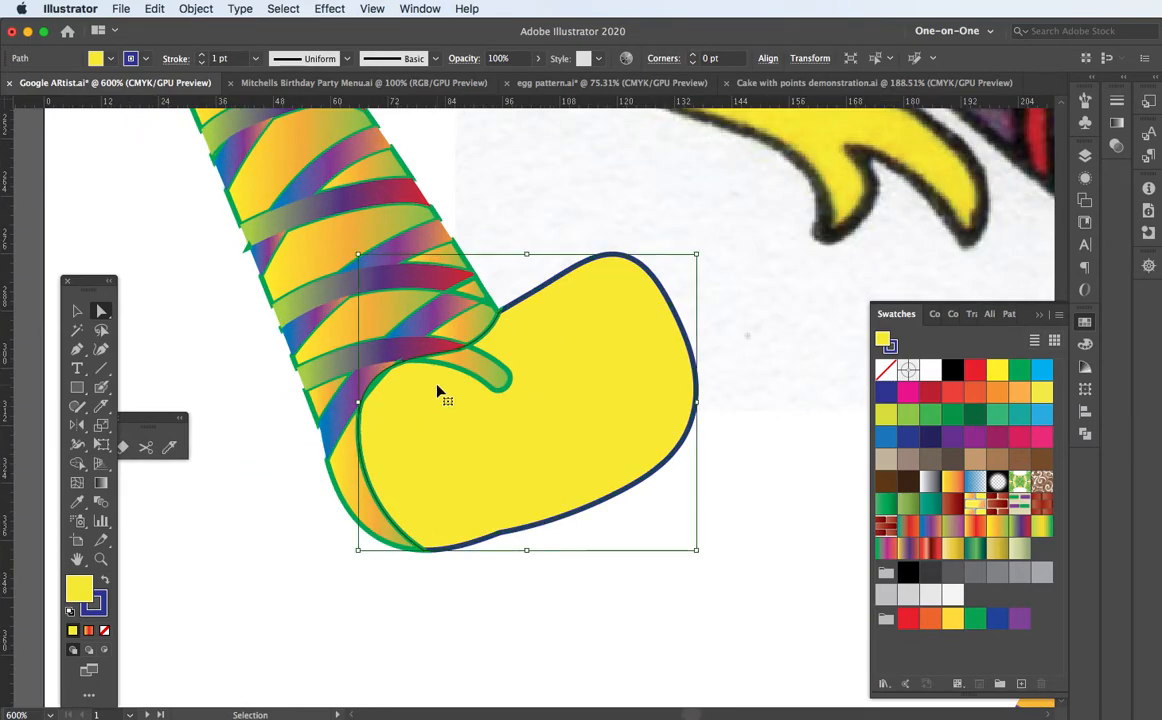
{"action": "key", "text": "shift+super+bracketright"}
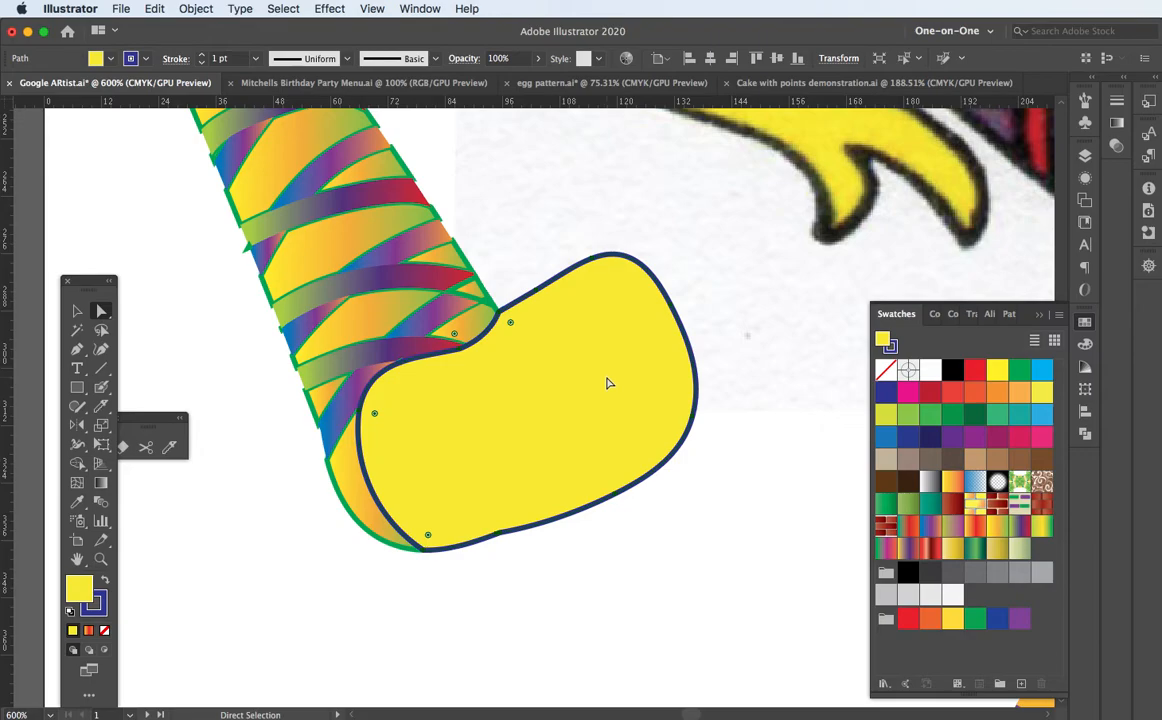
Paint two crossing blue bands over the yellow end shape with the Blob Brush, extending past its outline
{"action": "key", "text": "super+minus"}
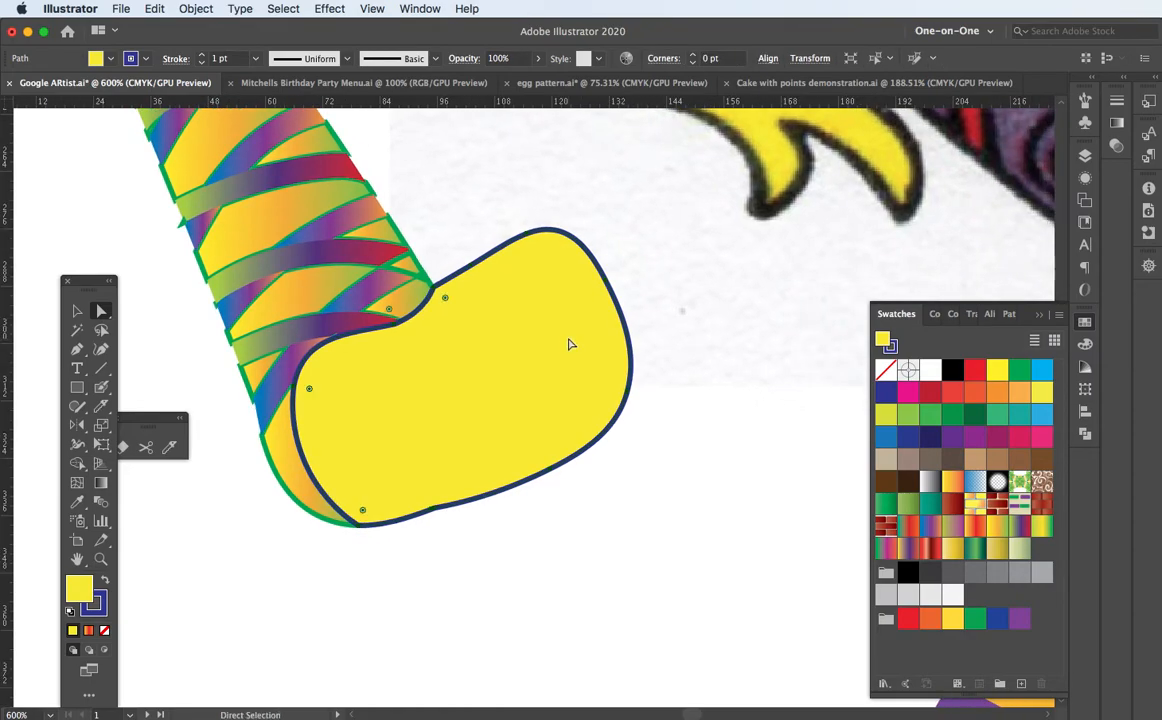
{"action": "key", "text": "super+minus"}
{"action": "left_click_drag", "start_coordinate": [621, 343], "coordinate": [562, 348]}
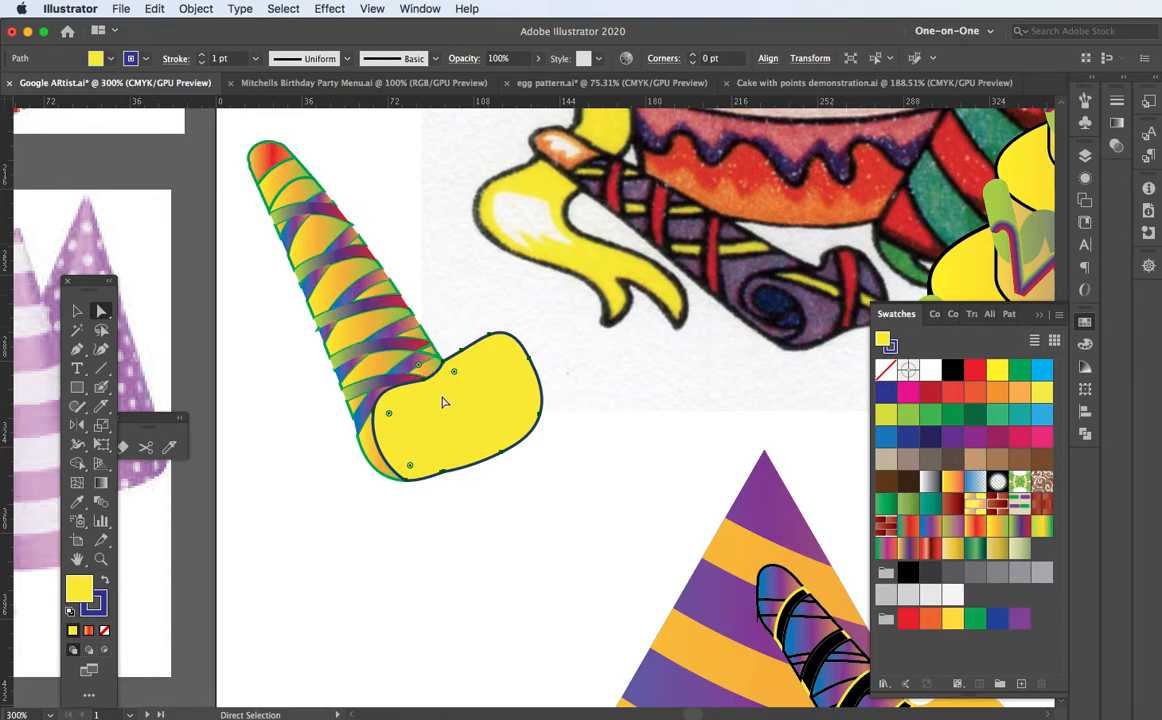
{"action": "left_click", "coordinate": [101, 390]}
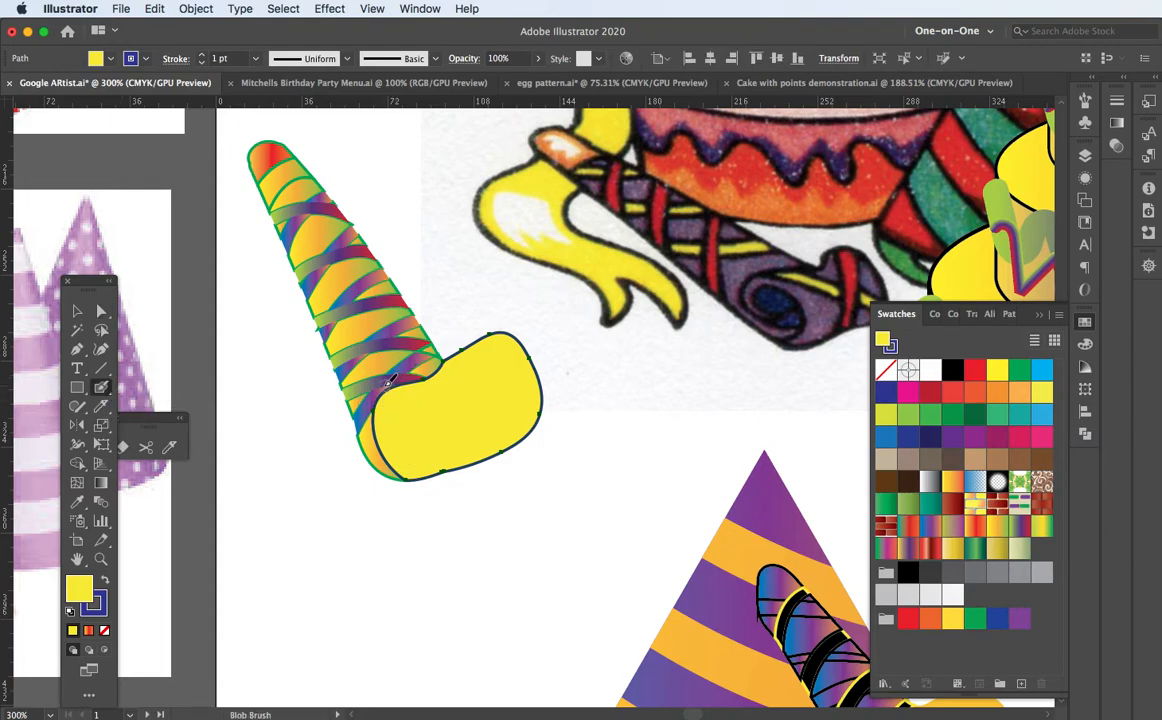
{"action": "mouse_move", "coordinate": [385, 378]}
{"action": "left_mouse_down"}
{"action": "mouse_move", "coordinate": [465, 397]}
{"action": "mouse_move", "coordinate": [548, 468]}
{"action": "left_mouse_up"}
{"action": "mouse_move", "coordinate": [468, 334]}
{"action": "left_mouse_down"}
{"action": "mouse_move", "coordinate": [479, 411]}
{"action": "mouse_move", "coordinate": [446, 500]}
{"action": "left_mouse_up"}
Select the two crossing blue bands together with the yellow end shape and split them with the Pathfinder Divide operation
{"action": "key", "text": "v"}
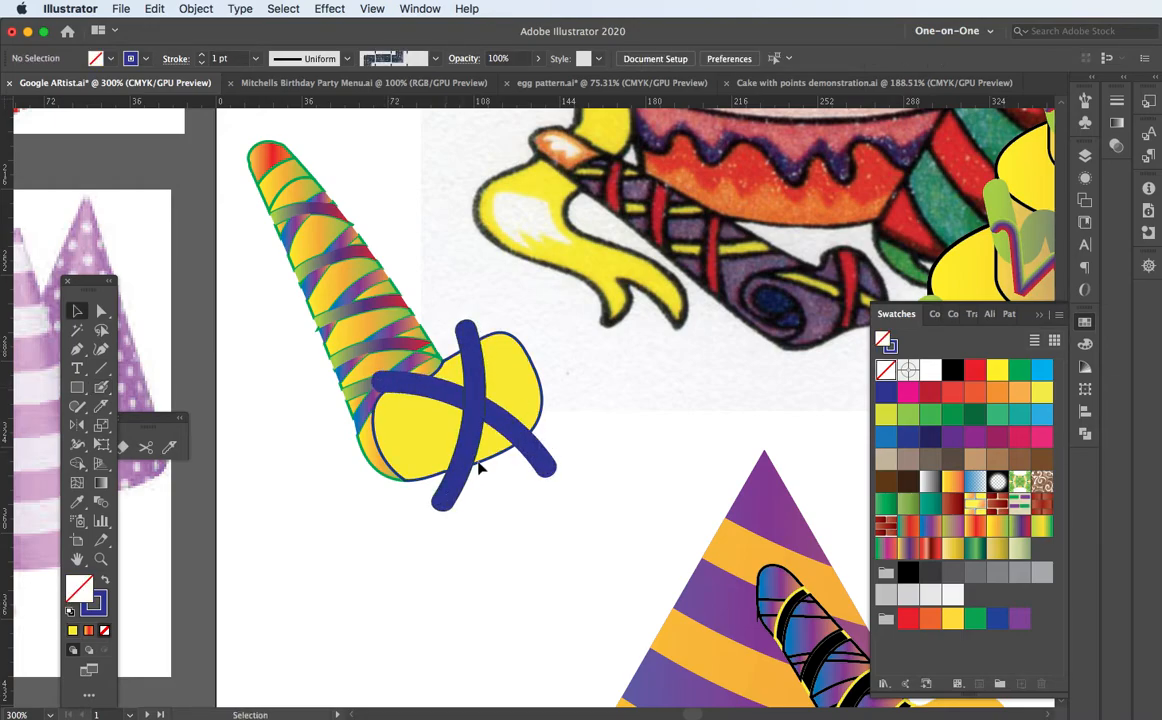
{"action": "left_click", "coordinate": [462, 405]}
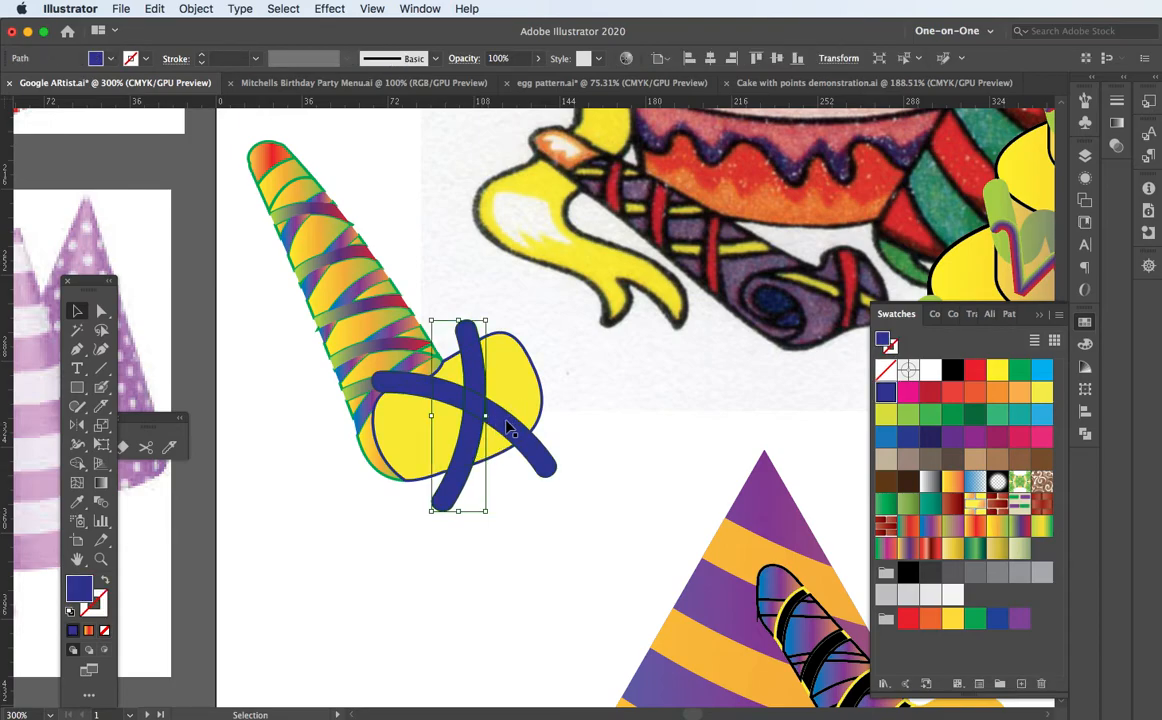
{"action": "left_click", "coordinate": [519, 384], "text": "shift"}
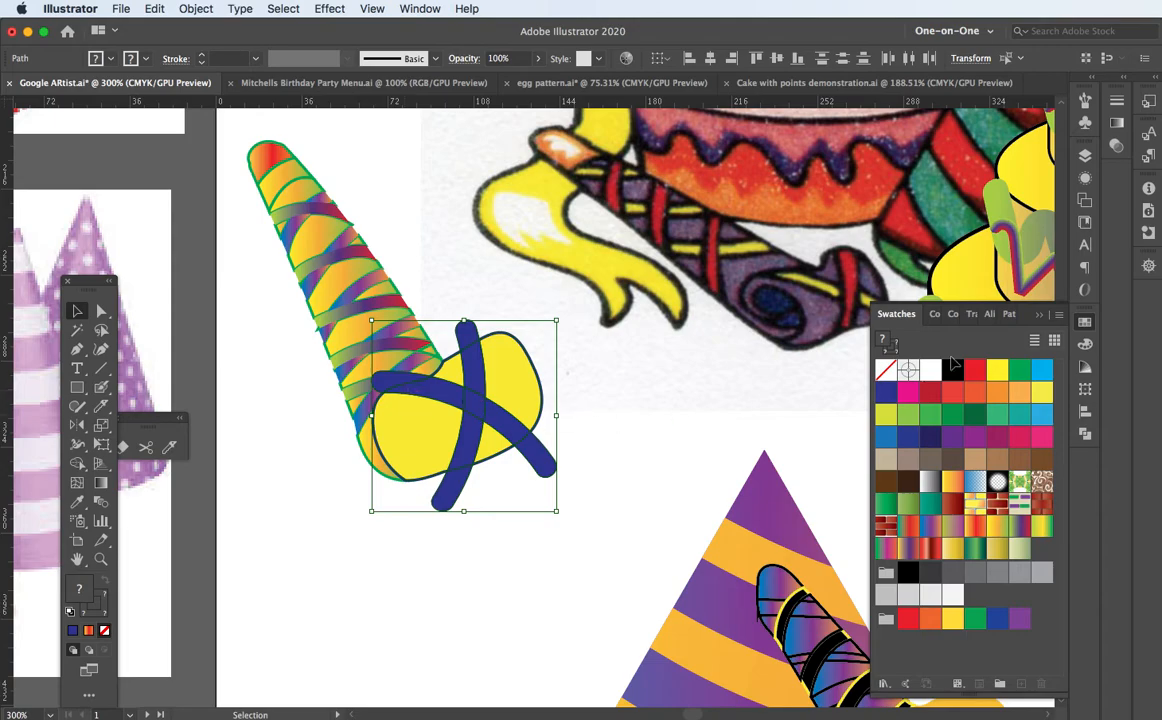
{"action": "left_click", "coordinate": [1085, 434]}
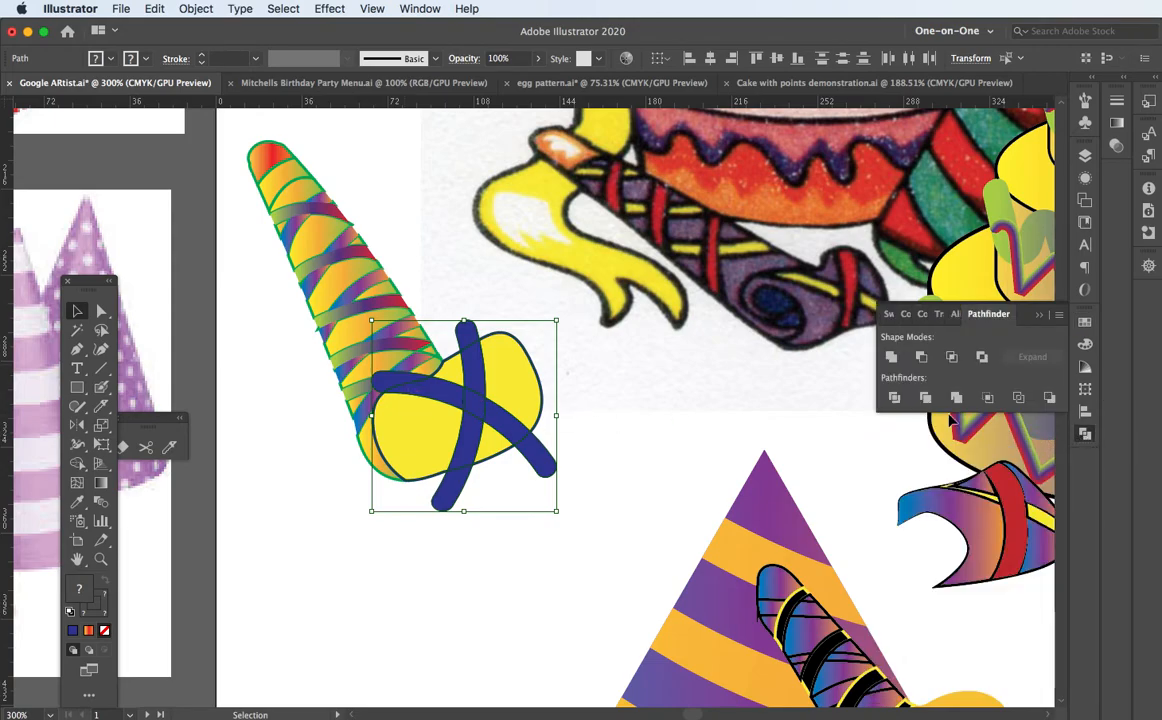
{"action": "left_click", "coordinate": [894, 399]}
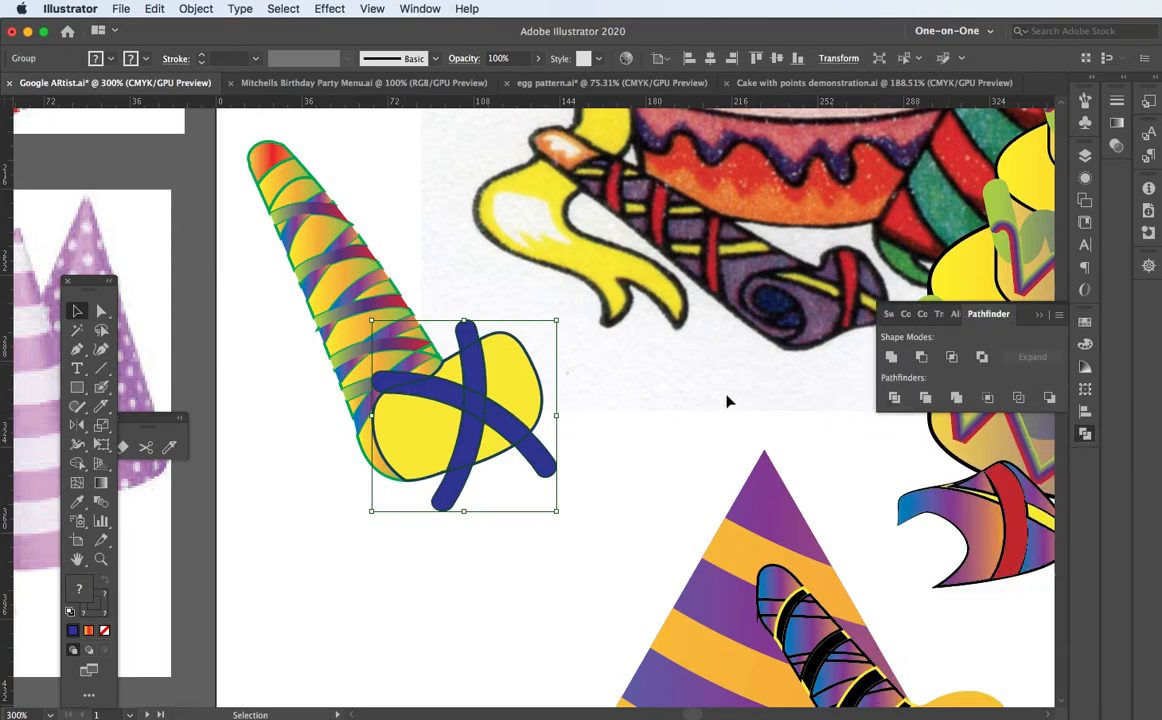
Delete the four blue band ends that stick out beyond the outline of the yellow end shape
{"action": "key", "text": "a"}
{"action": "left_click", "coordinate": [624, 392]}
{"action": "left_click", "coordinate": [475, 338]}
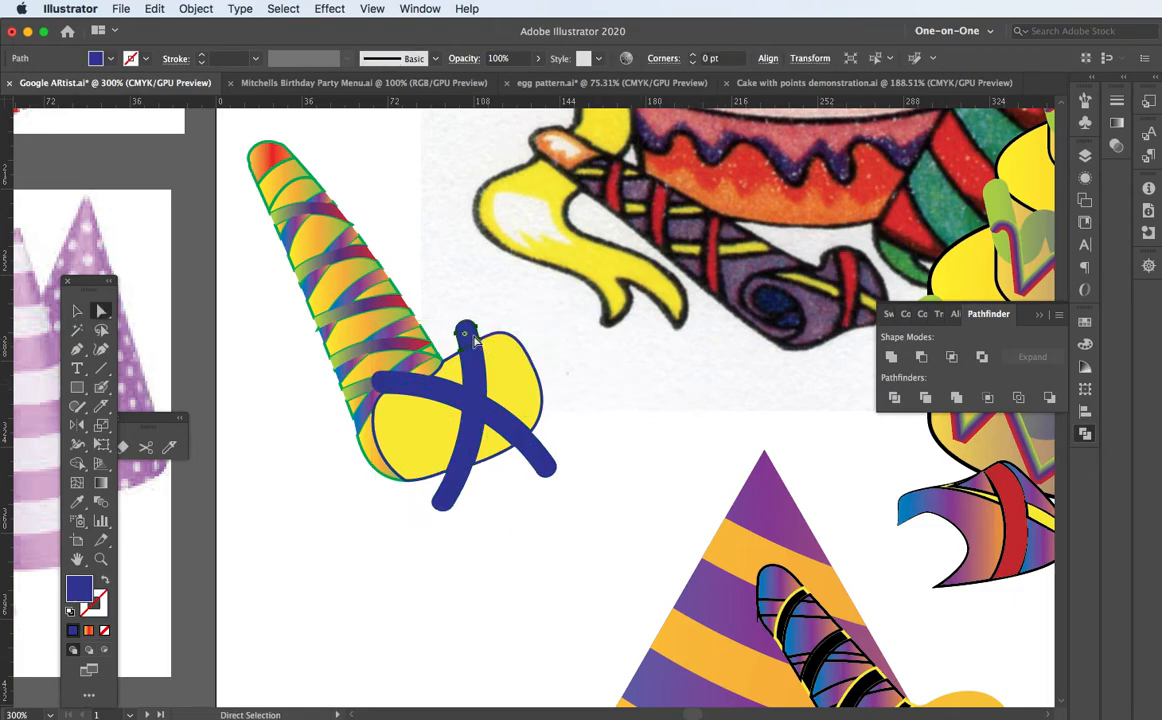
{"action": "key", "text": "Delete"}
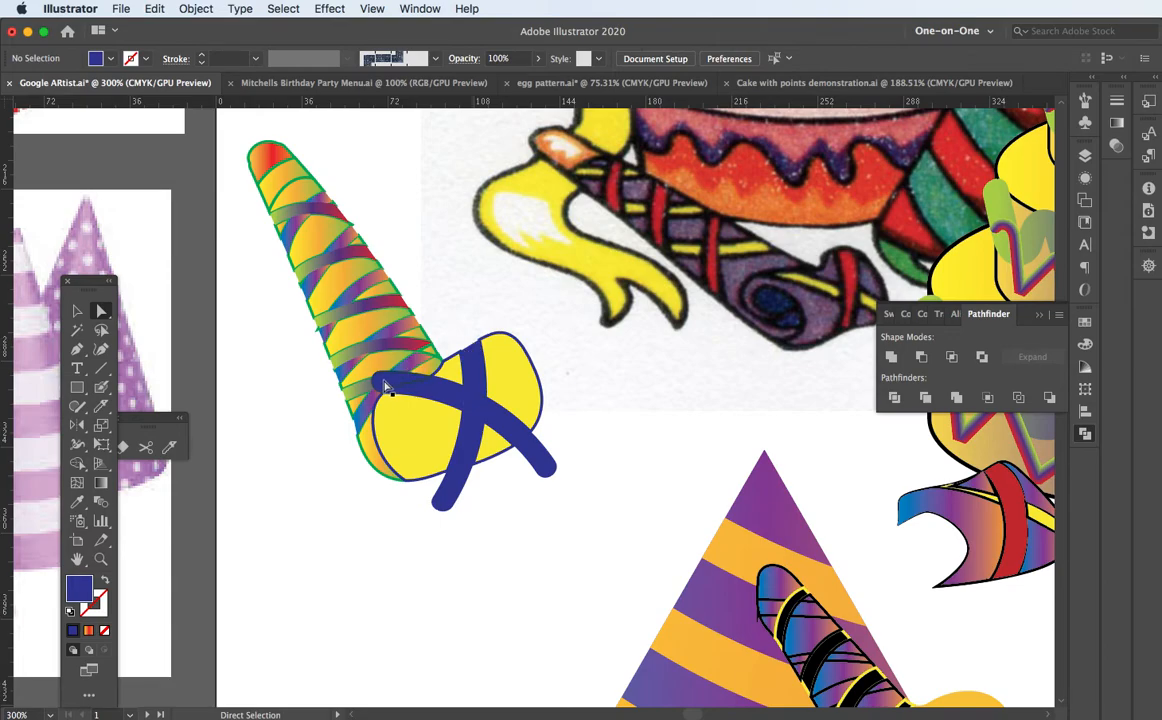
{"action": "left_click", "coordinate": [428, 380]}
{"action": "key", "text": "Delete"}
{"action": "left_click", "coordinate": [538, 470]}
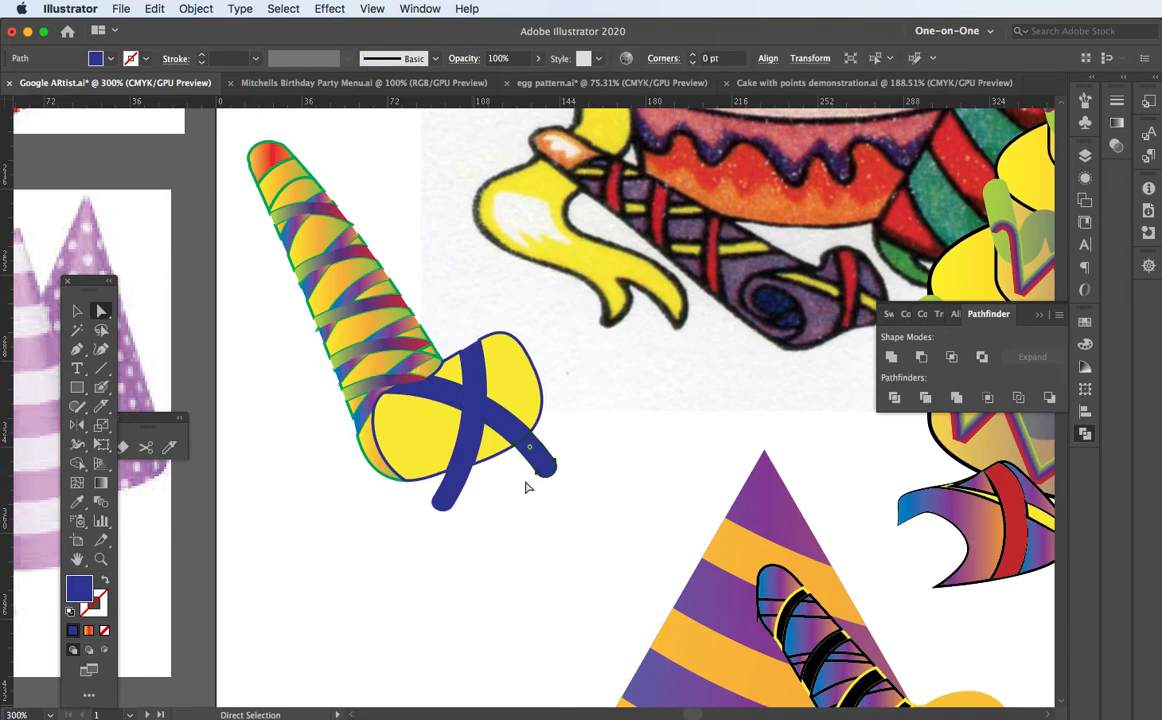
{"action": "key", "text": "Delete"}
{"action": "left_click", "coordinate": [448, 500]}
{"action": "key", "text": "Delete"}
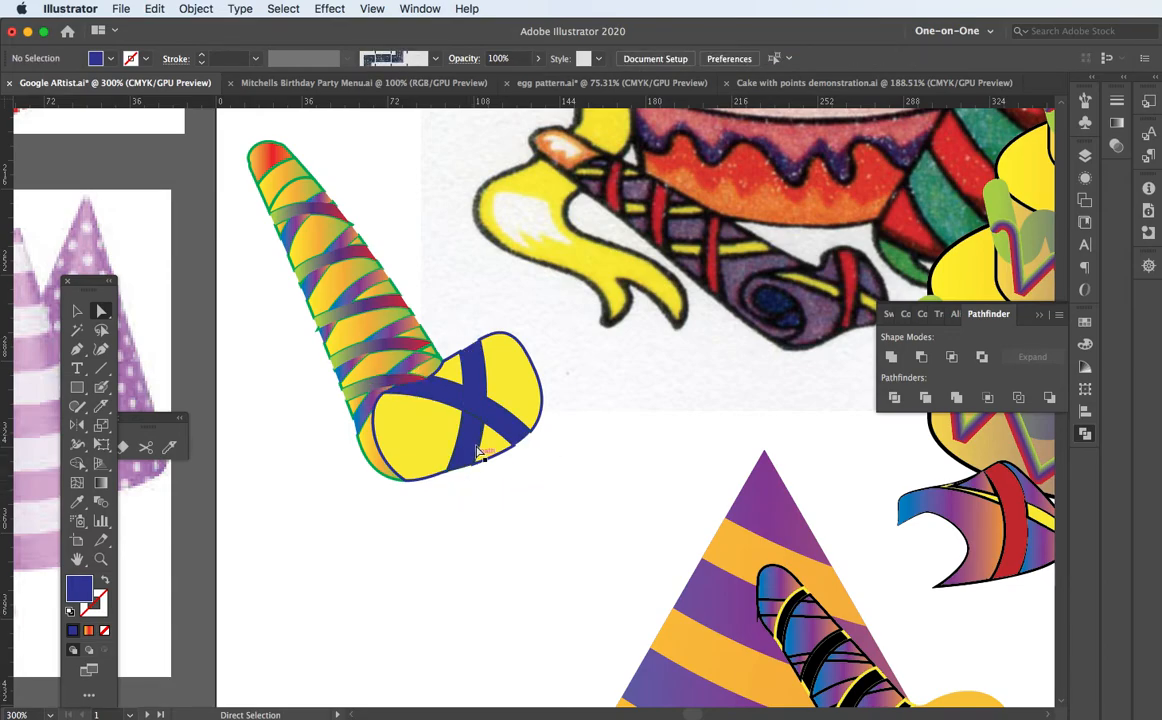
Merge the divided blue pieces around the crossing on the yellow end with the Shape Builder, and deselect them
{"action": "left_click_drag", "start_coordinate": [553, 358], "coordinate": [480, 414]}
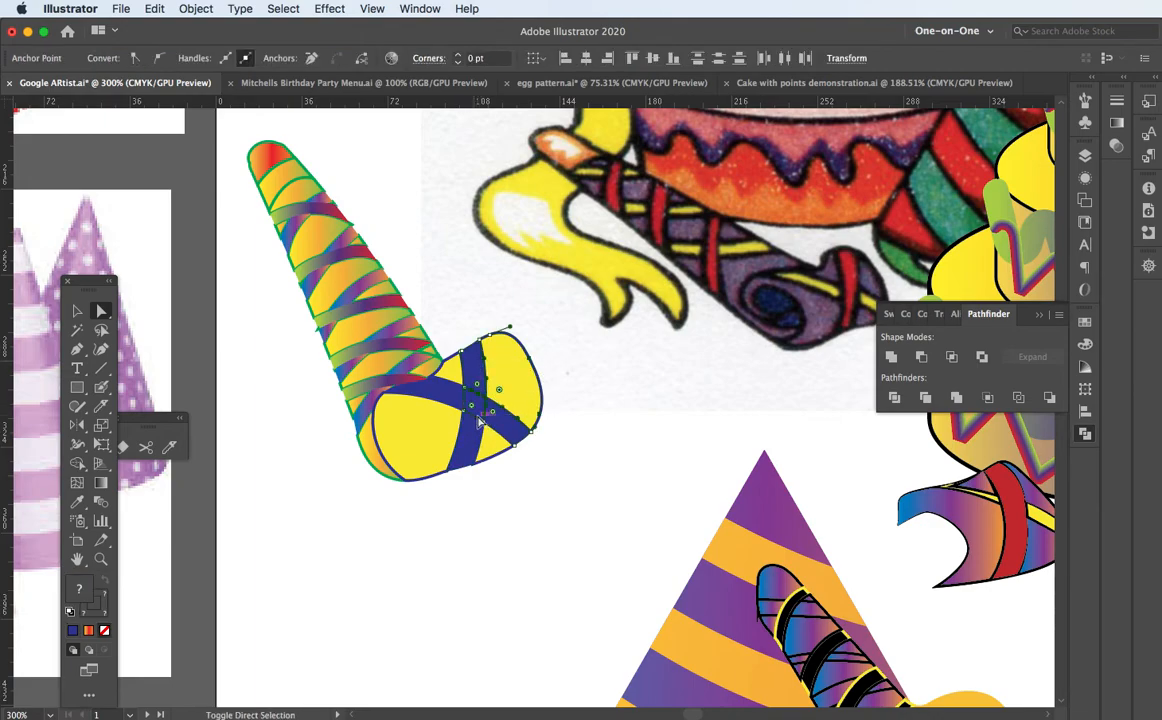
{"action": "key", "text": "shift+m"}
{"action": "left_click_drag", "start_coordinate": [476, 365], "coordinate": [470, 445]}
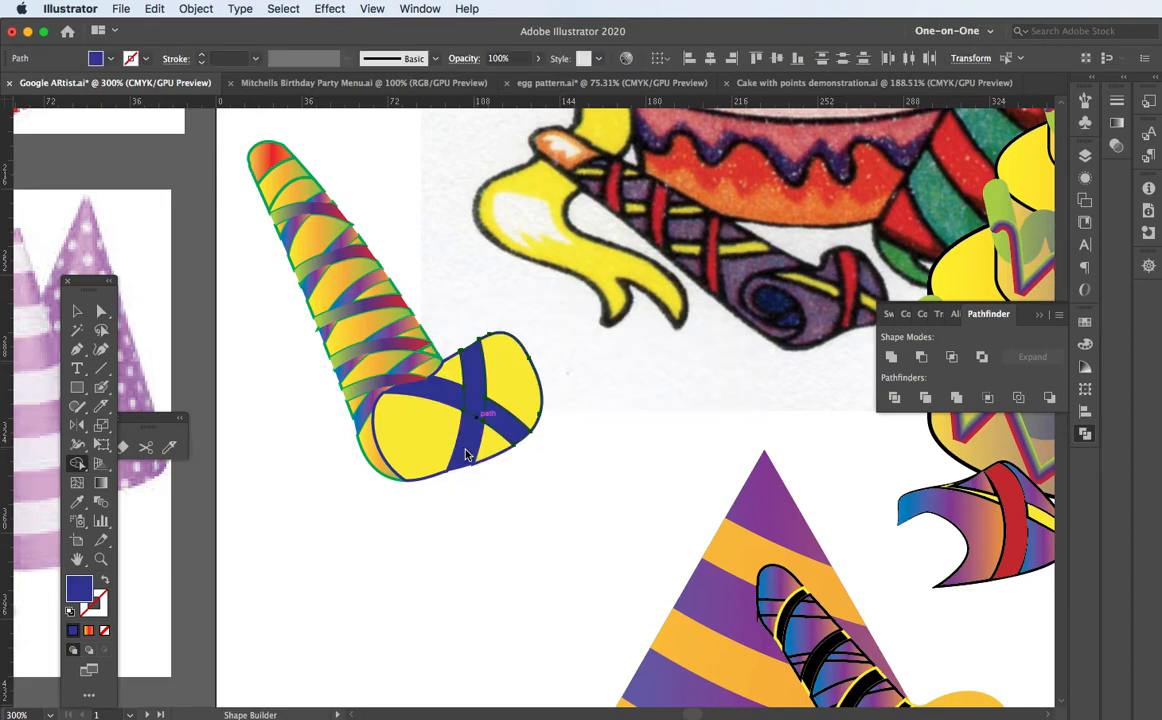
{"action": "key", "text": "a"}
{"action": "key", "text": "shift+m"}
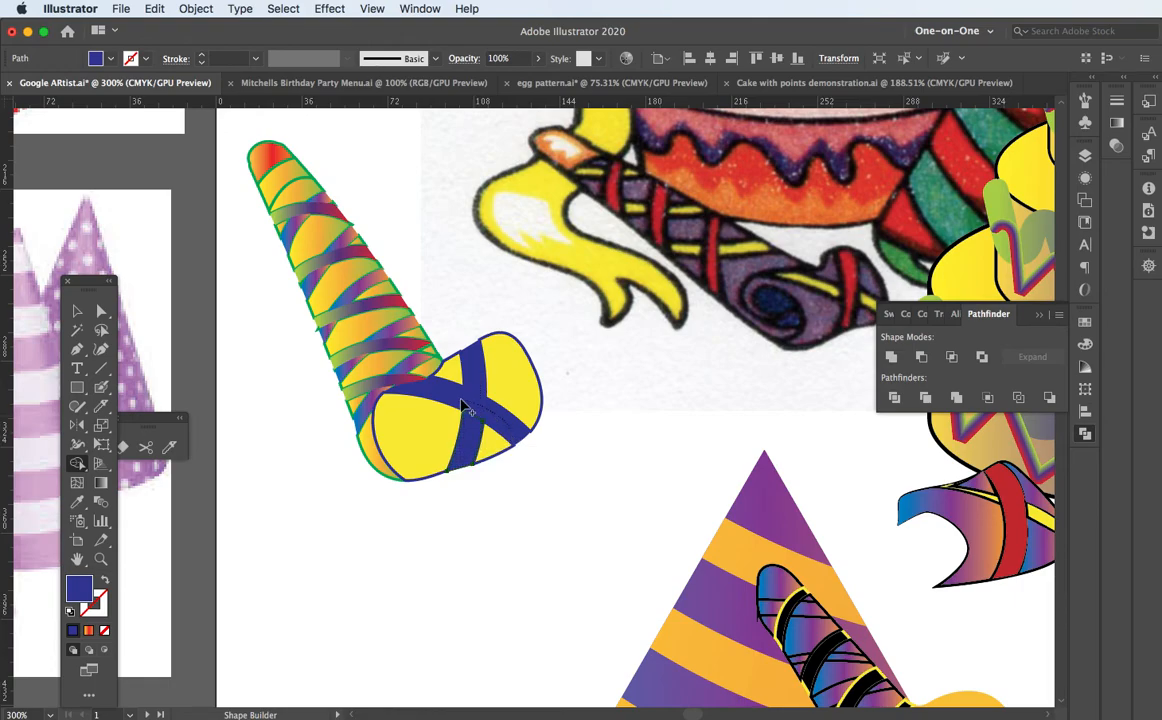
{"action": "left_click", "coordinate": [77, 310]}
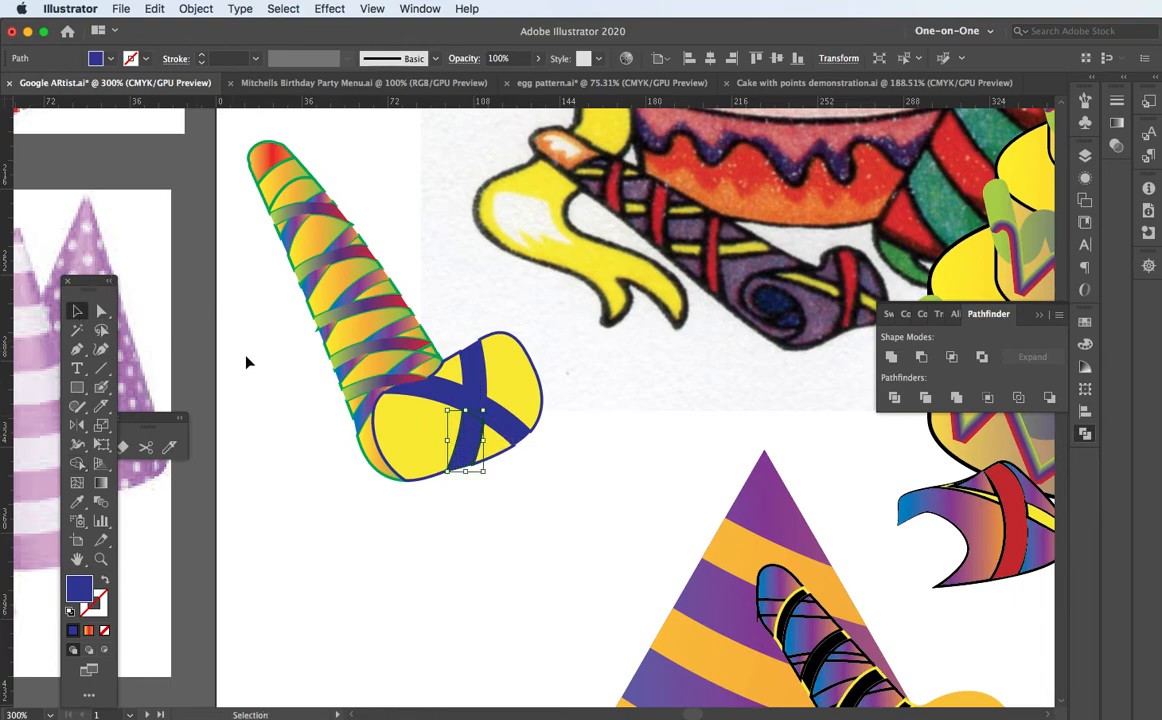
{"action": "left_click", "coordinate": [252, 360]}
{"action": "left_click_drag", "start_coordinate": [314, 384], "coordinate": [431, 441]}
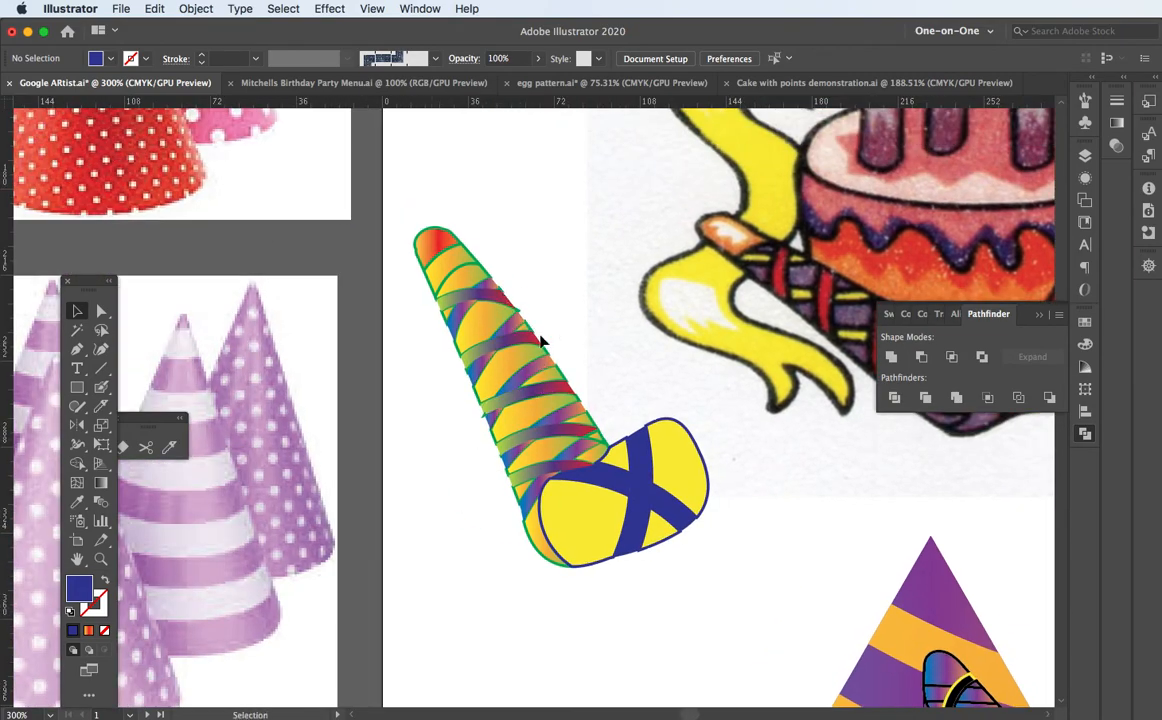
{"action": "left_click_drag", "start_coordinate": [817, 258], "coordinate": [262, 508]}
{"action": "left_click_drag", "start_coordinate": [663, 292], "coordinate": [427, 363]}
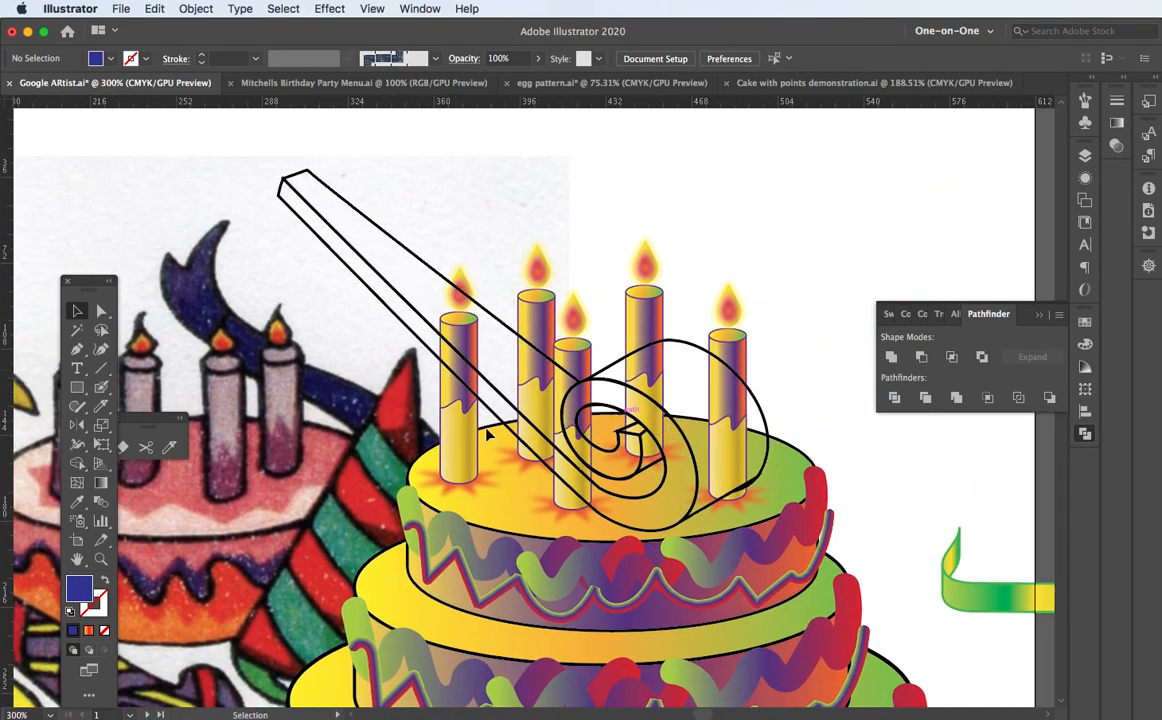
{"action": "left_click_drag", "start_coordinate": [199, 586], "coordinate": [630, 386]}
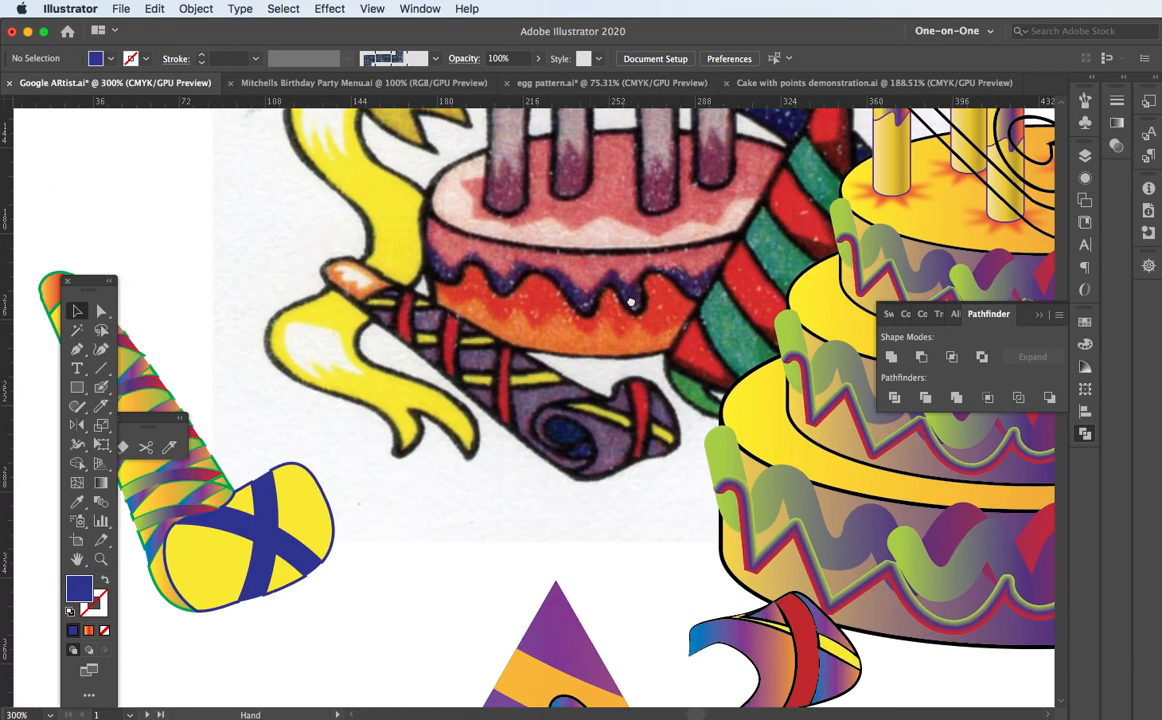
{"action": "left_click_drag", "start_coordinate": [298, 518], "coordinate": [504, 402]}
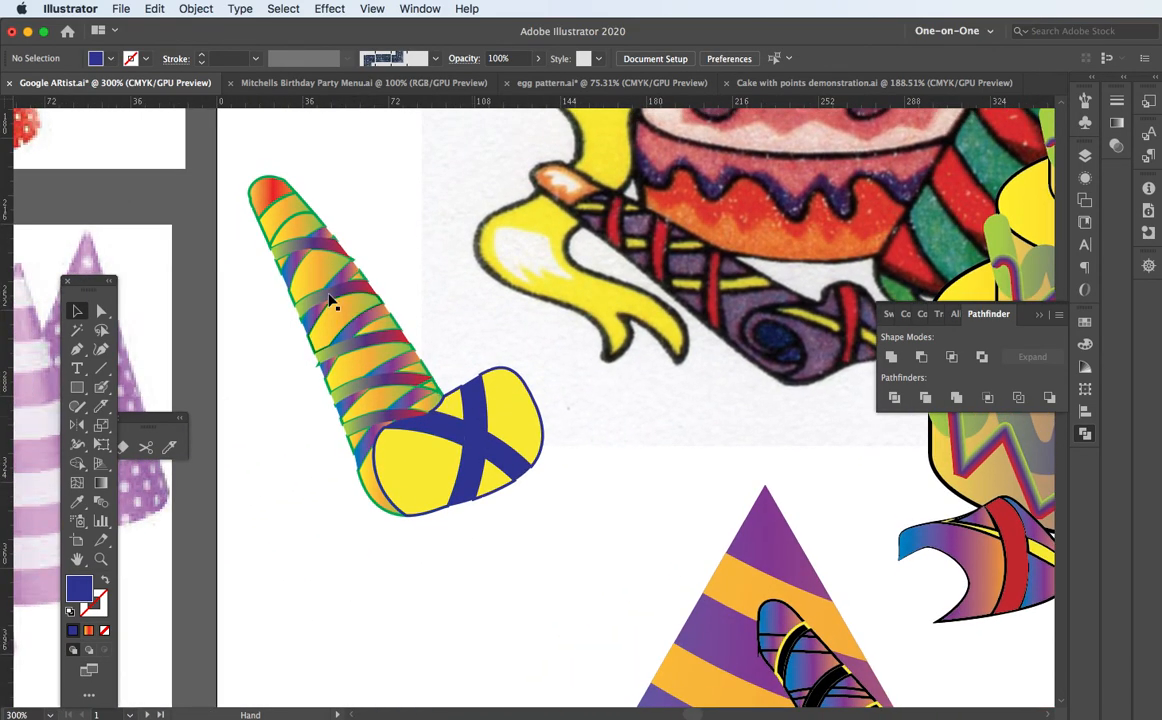